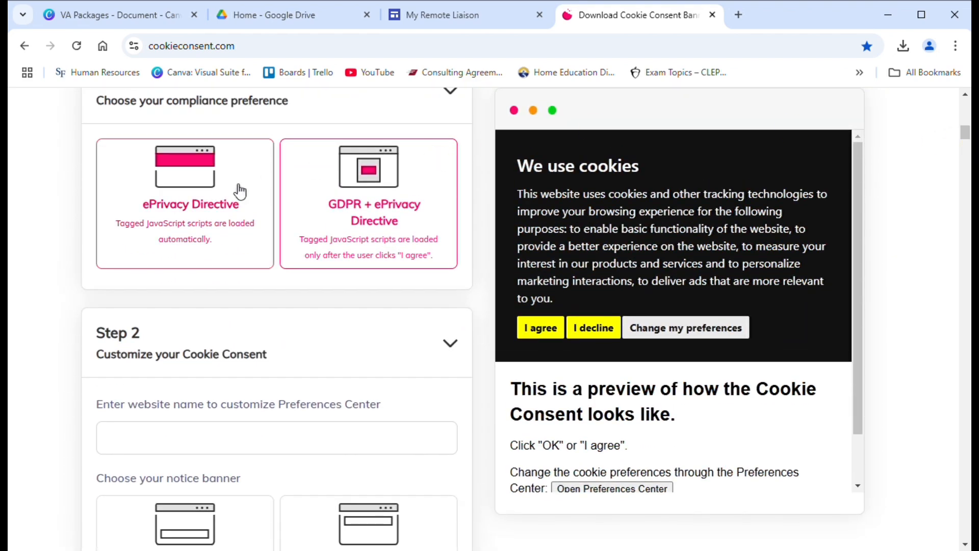
Step: Set CookieConsent compliance to GDPR + ePrivacy Directive and move down to Step 2
left_click(238, 191)
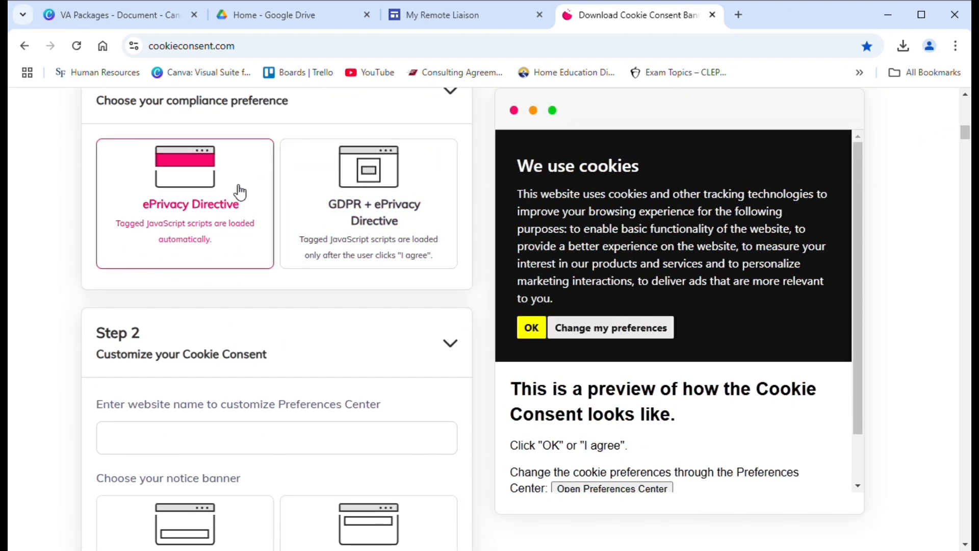
left_click(345, 222)
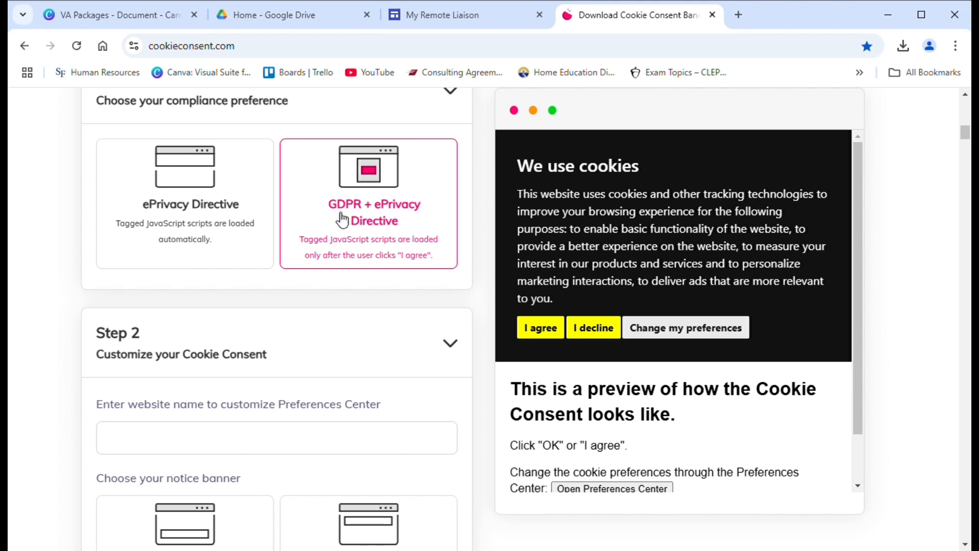
left_click(525, 333)
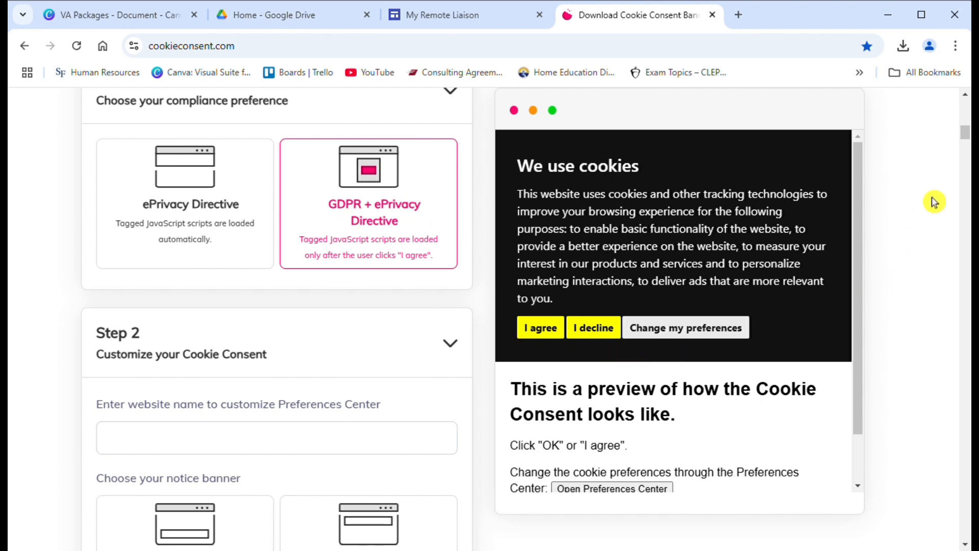
Step: Enter website name myremoteliaison.co and choose a Simple dialog banner with the Dark palette
left_click_drag(966, 135, 966, 143)
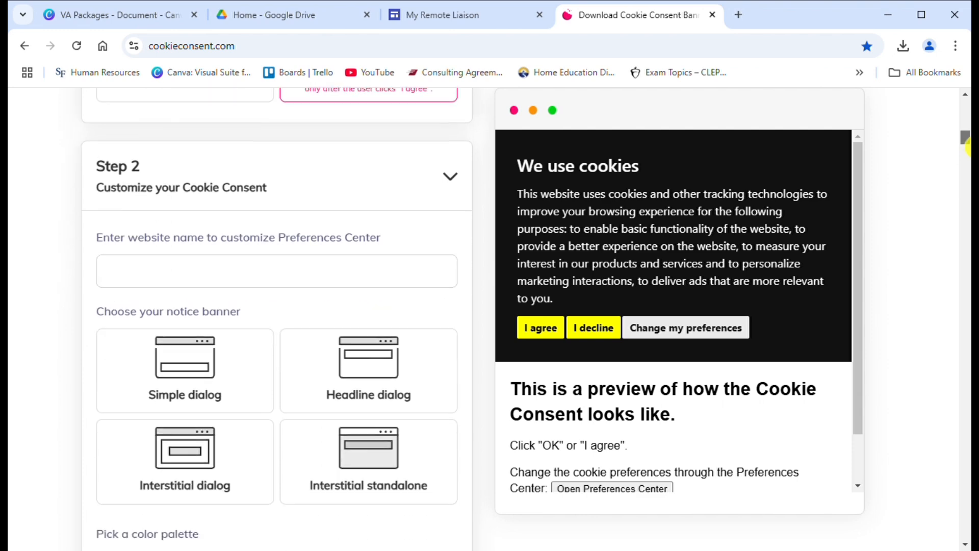
left_click(382, 289)
type("my")
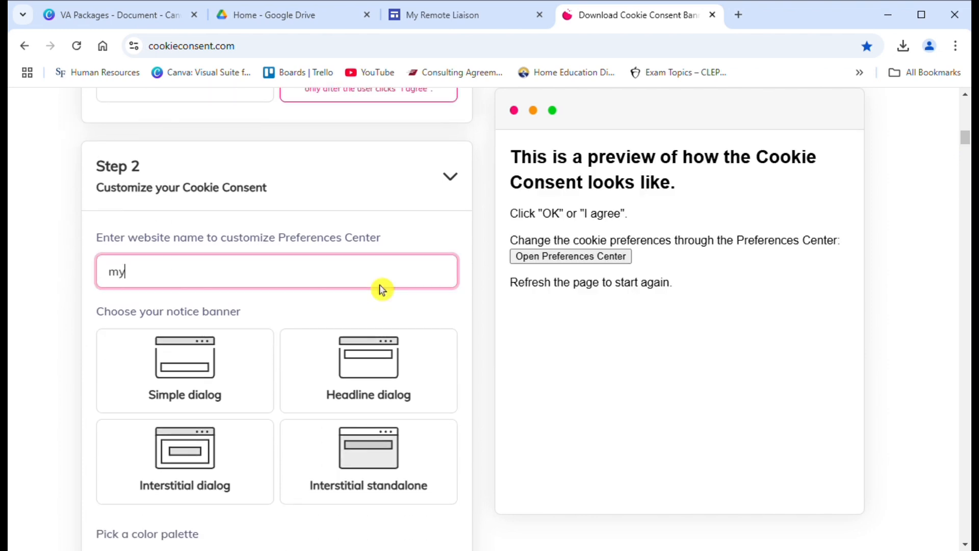
type("remotel")
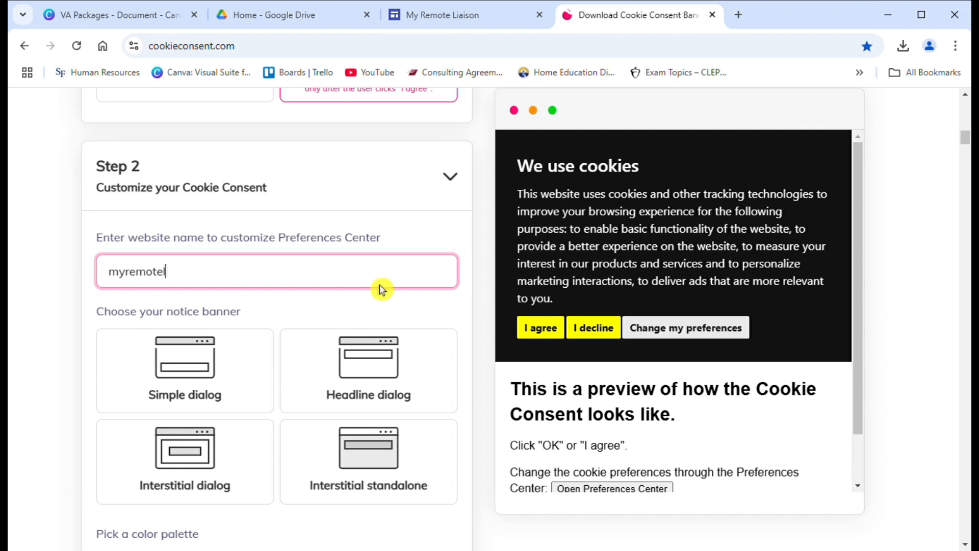
type("iaison.co")
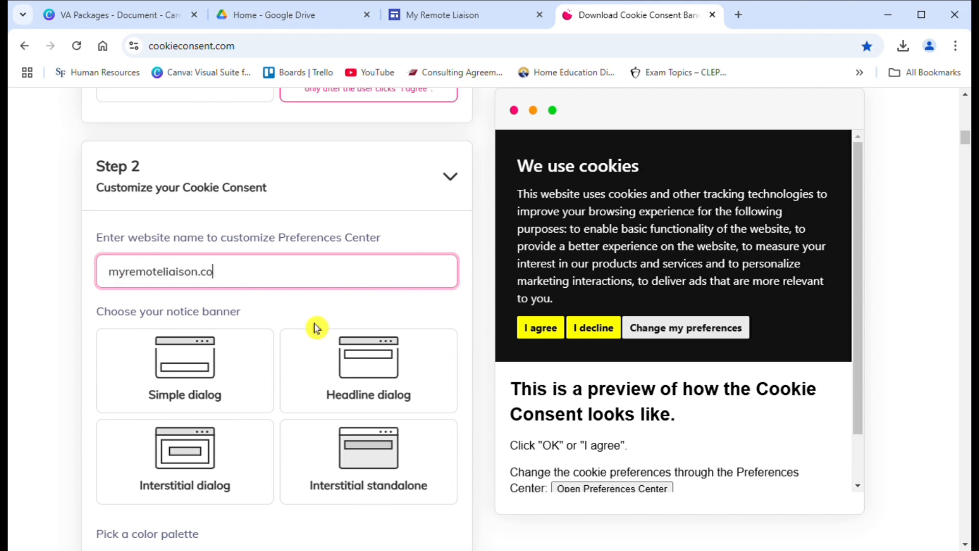
left_click(221, 374)
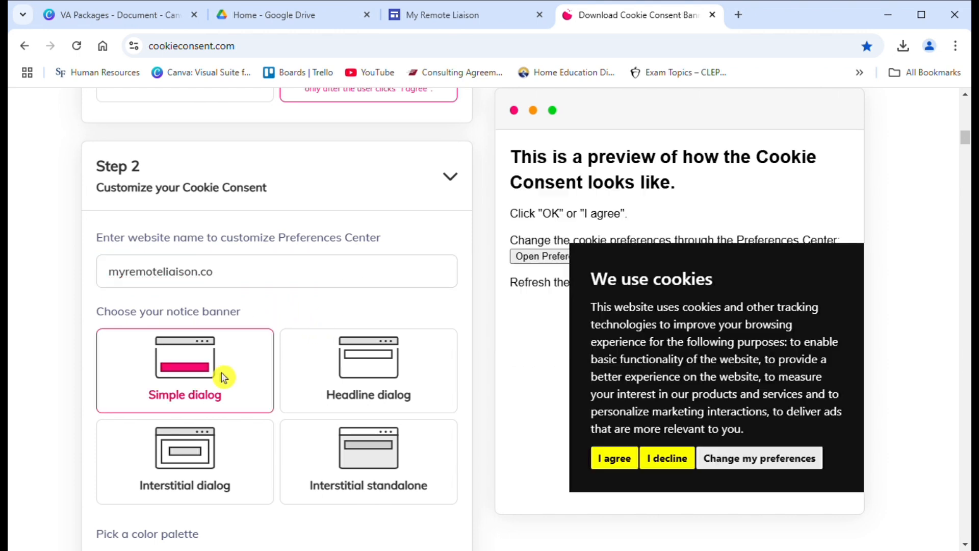
left_click_drag(968, 152, 968, 159)
left_click(272, 309)
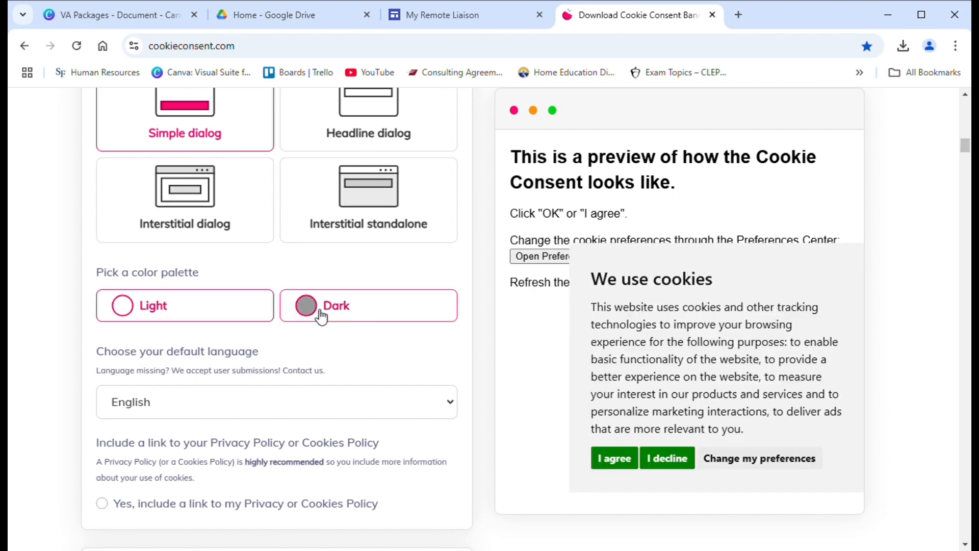
left_click(341, 310)
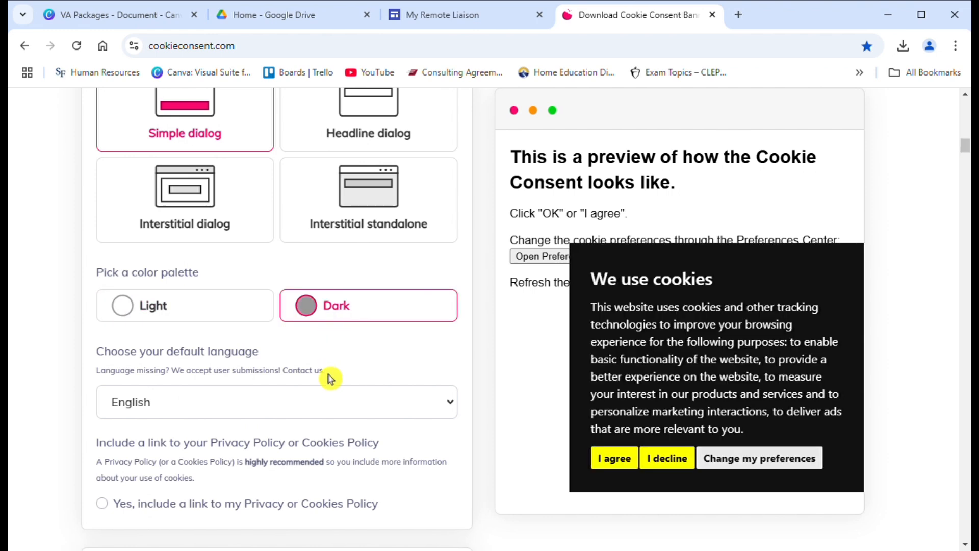
Step: Leave the privacy policy link off, copy the Cookie Consent code, and return to the site editor
mouse_move(967, 160)
left_mouse_down()
mouse_move(968, 174)
mouse_move(966, 156)
left_mouse_up()
left_click(112, 295)
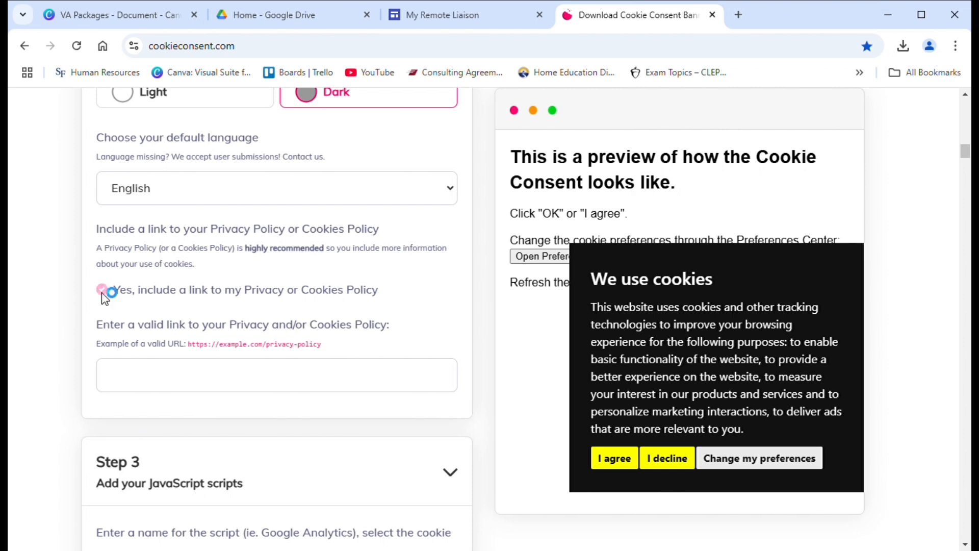
left_click(103, 292)
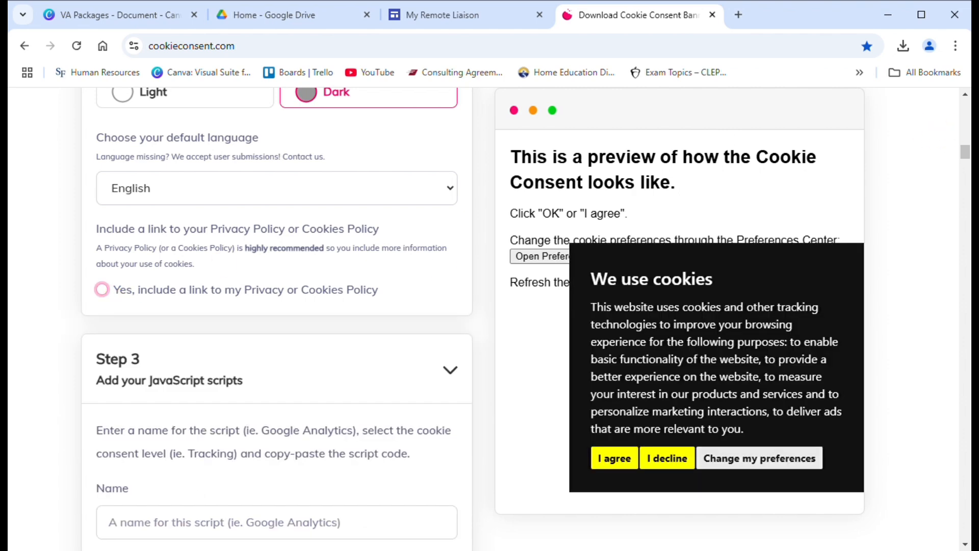
left_click_drag(968, 158, 968, 194)
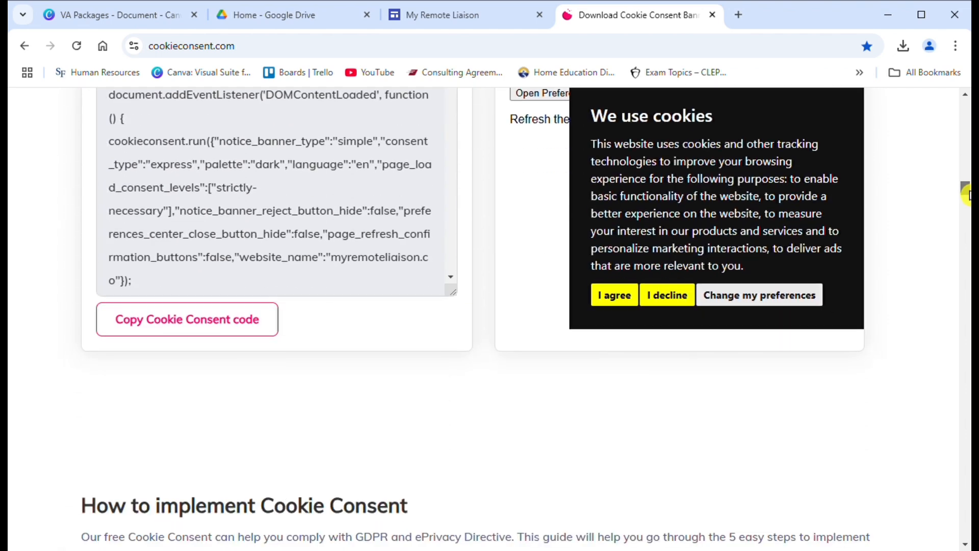
left_click(214, 324)
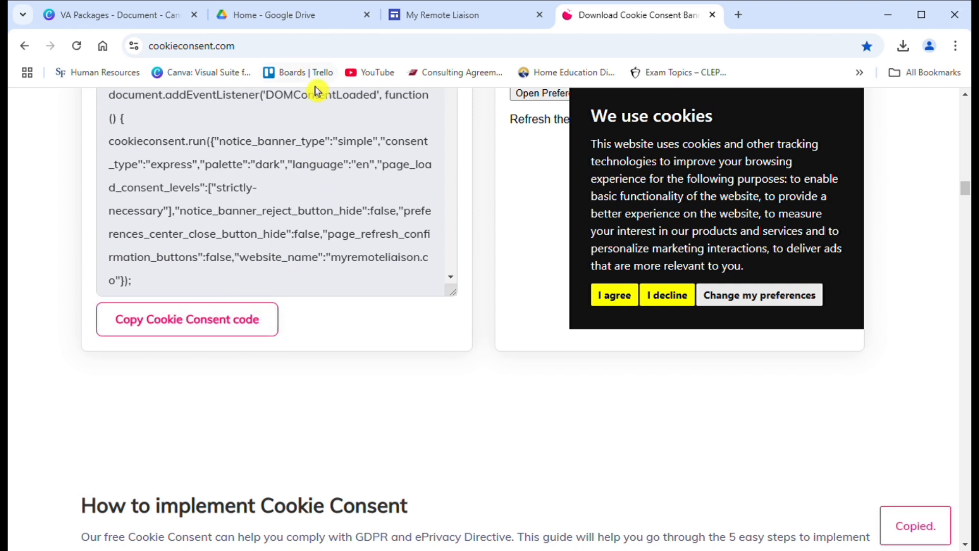
left_click(441, 23)
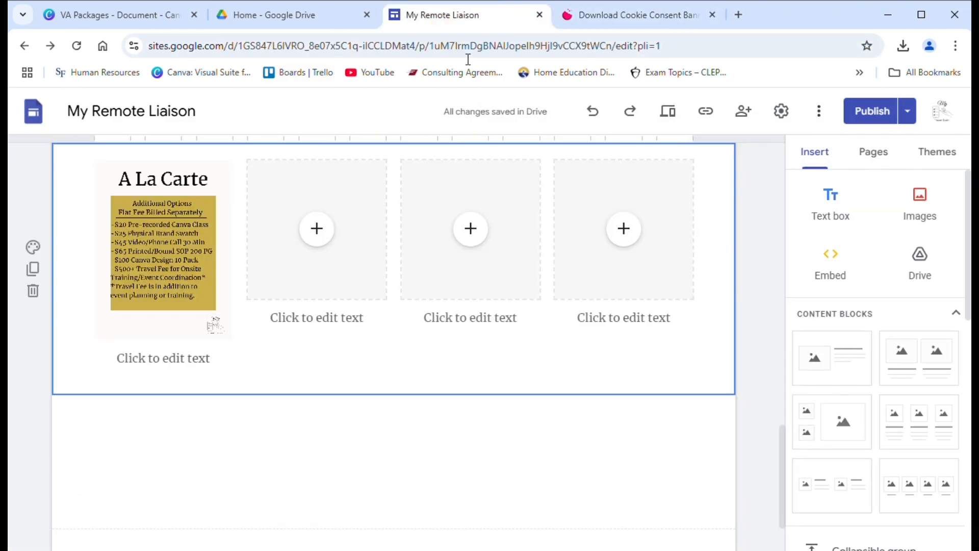
Step: On the Home page, embed the pasted cookie consent code
left_click_drag(792, 442, 787, 151)
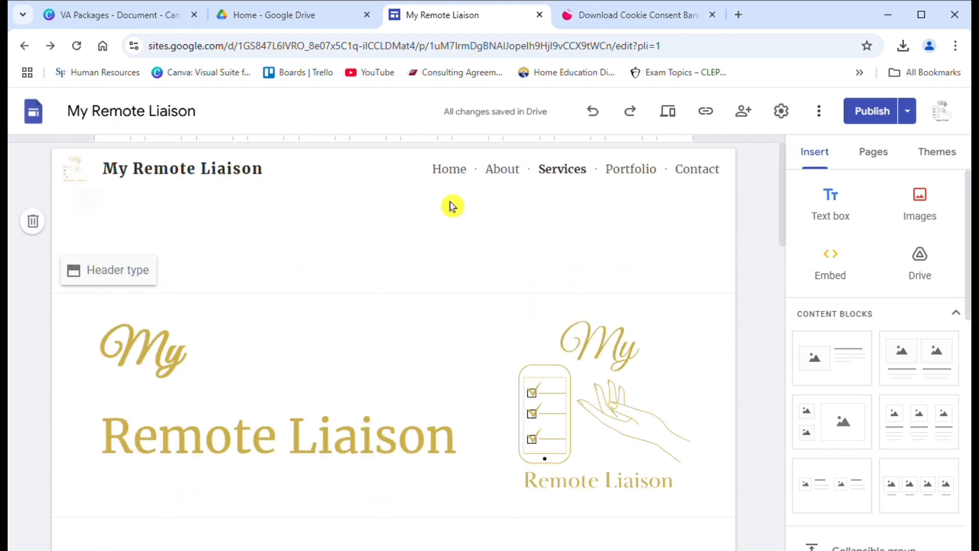
left_click(447, 177)
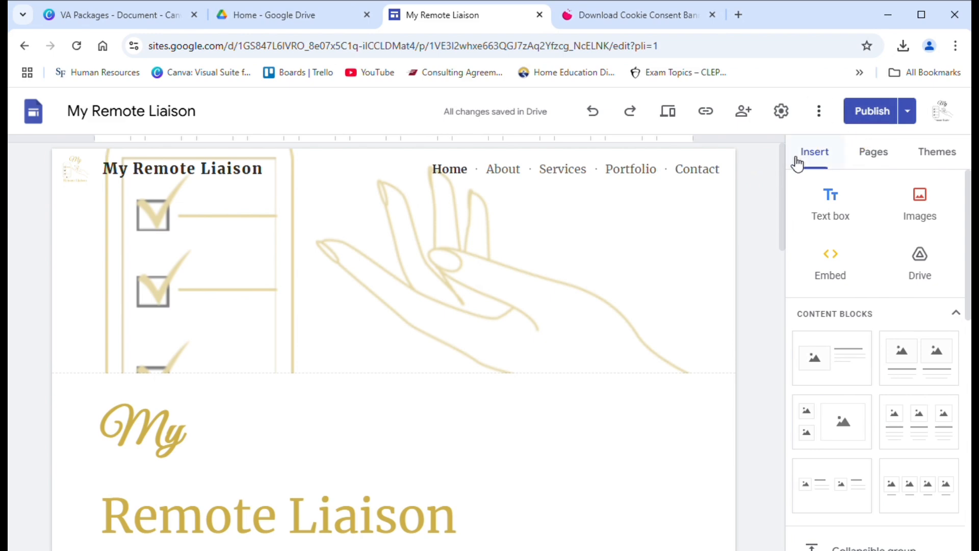
left_click(843, 276)
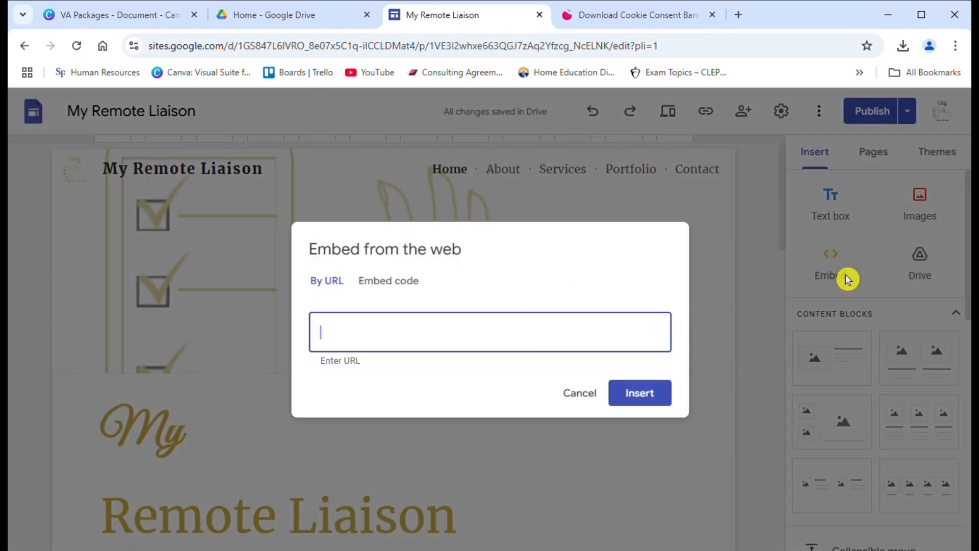
left_click(390, 282)
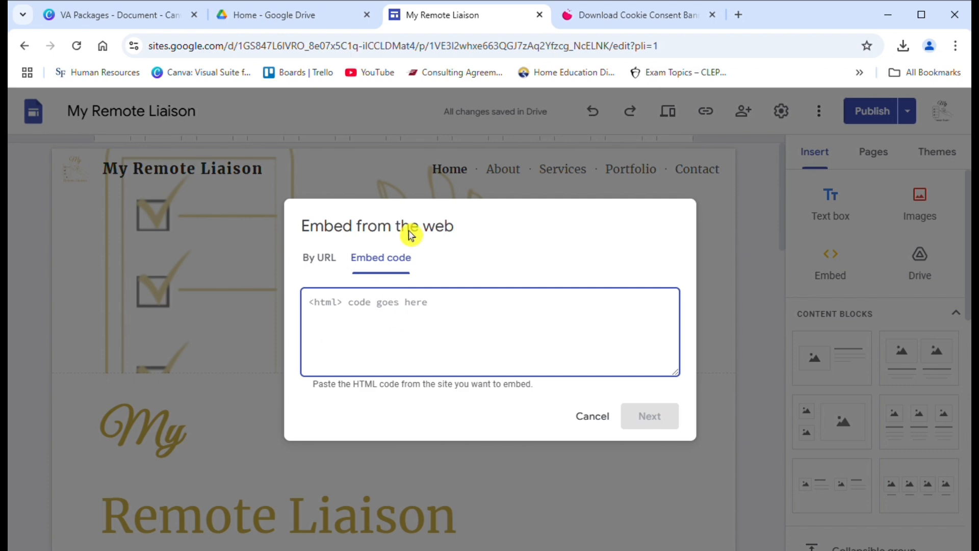
key("ctrl+v")
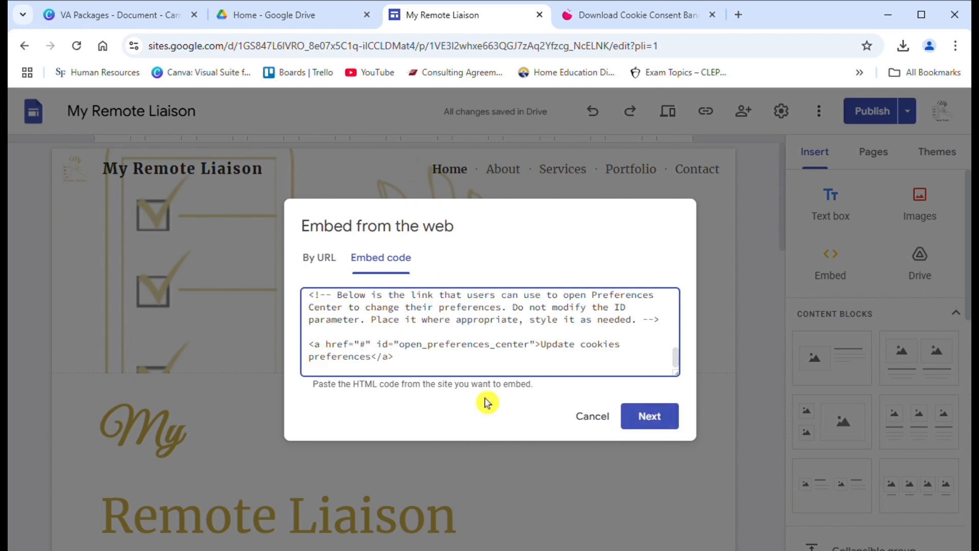
left_click(645, 417)
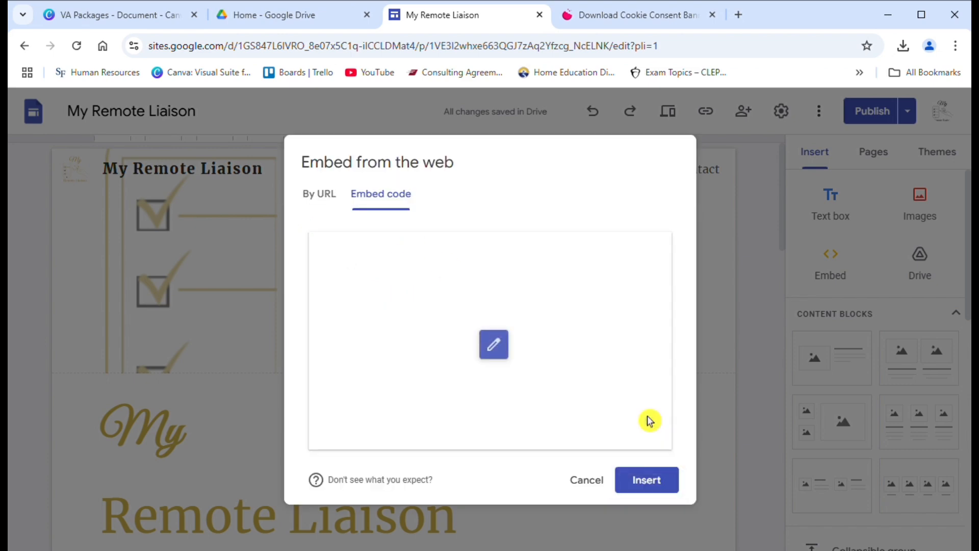
left_click(646, 477)
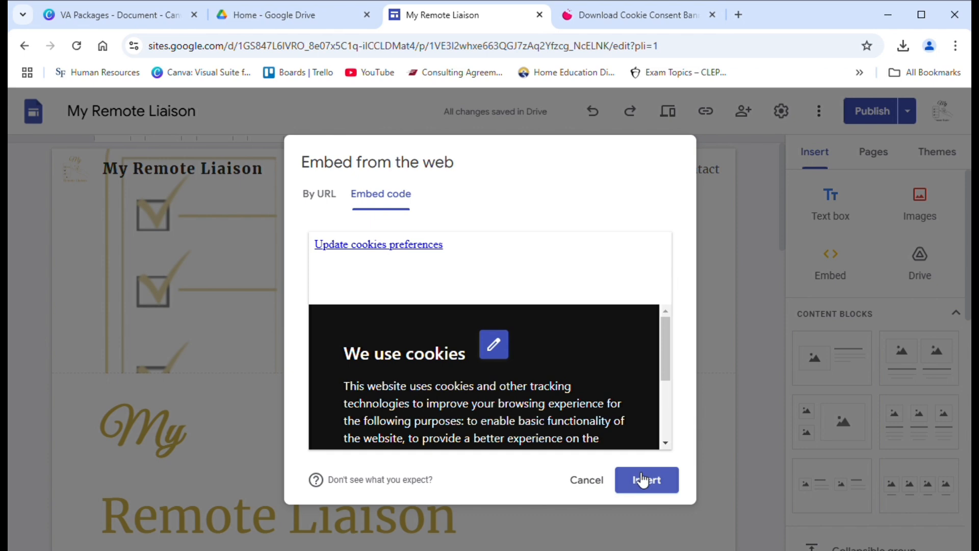
left_click(643, 479)
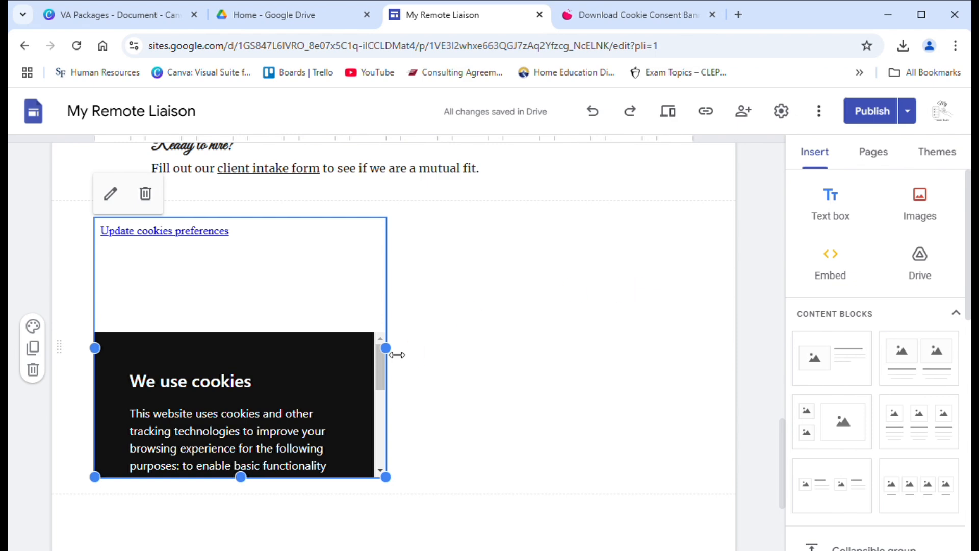
Step: Make the cookie embed box wider and taller, then preview the site
left_click_drag(386, 348, 508, 375)
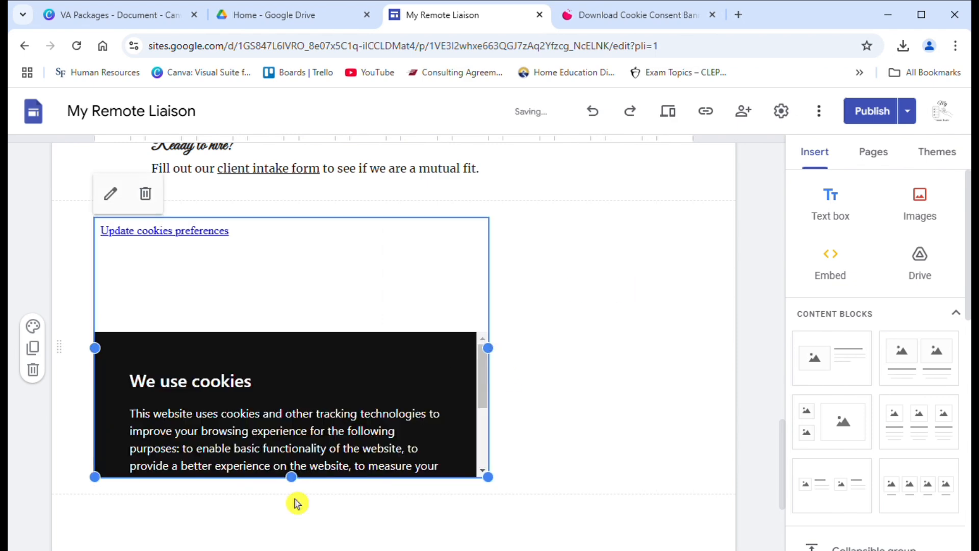
left_click_drag(300, 498, 291, 519)
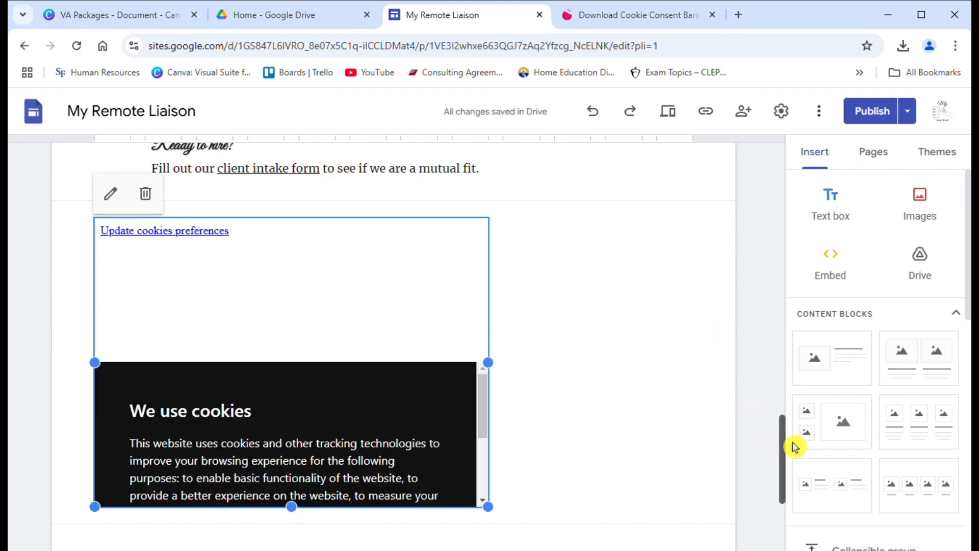
left_click_drag(794, 443, 794, 461)
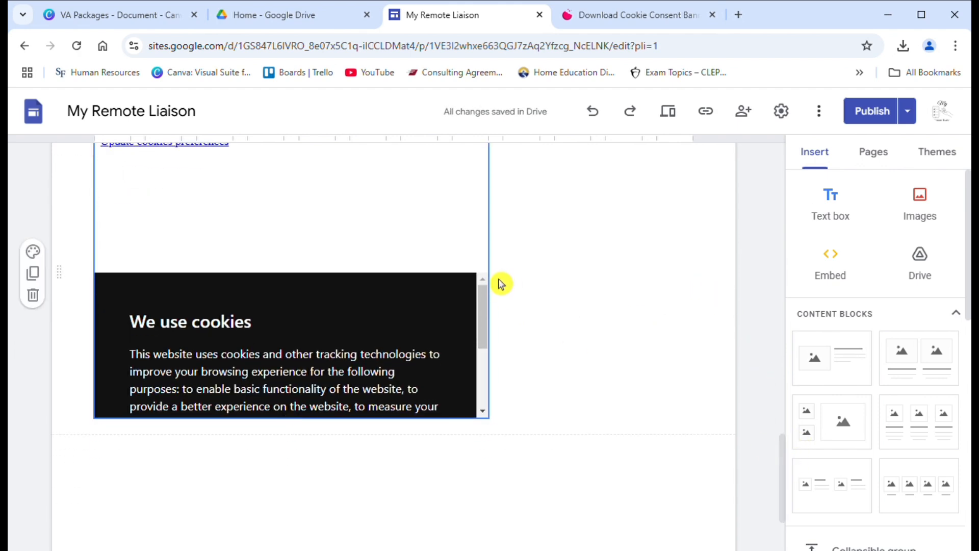
left_click(666, 114)
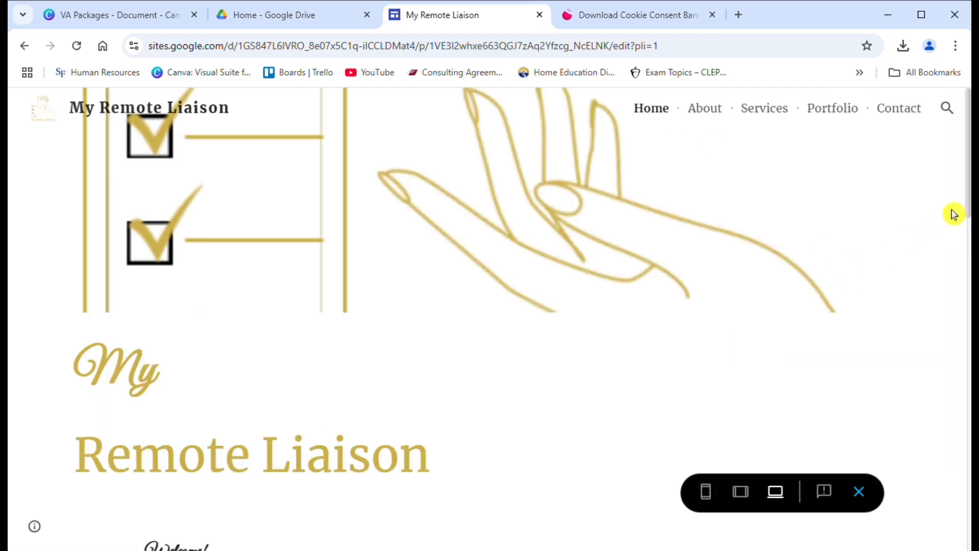
Step: Check the cookie banner and its buttons in the phone-width preview
left_click_drag(969, 172, 968, 496)
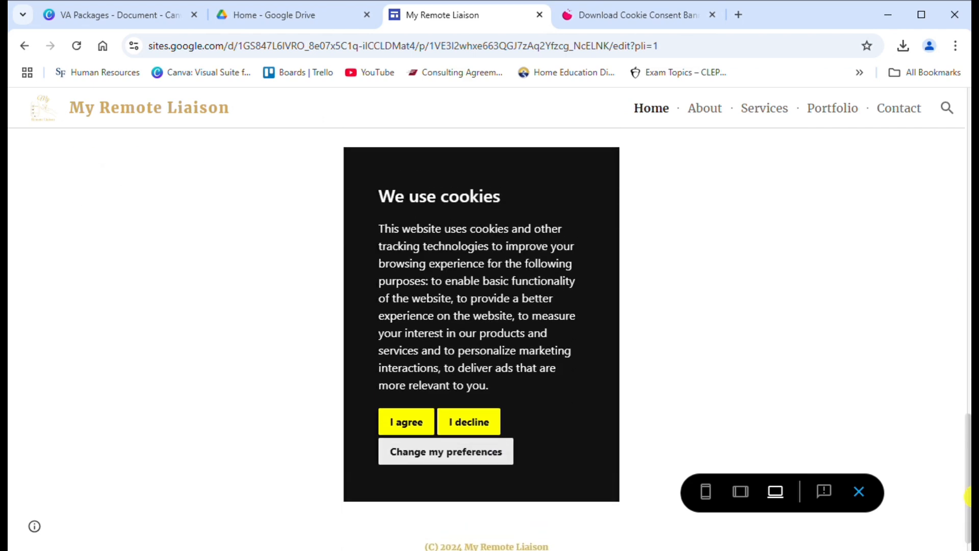
left_click(720, 504)
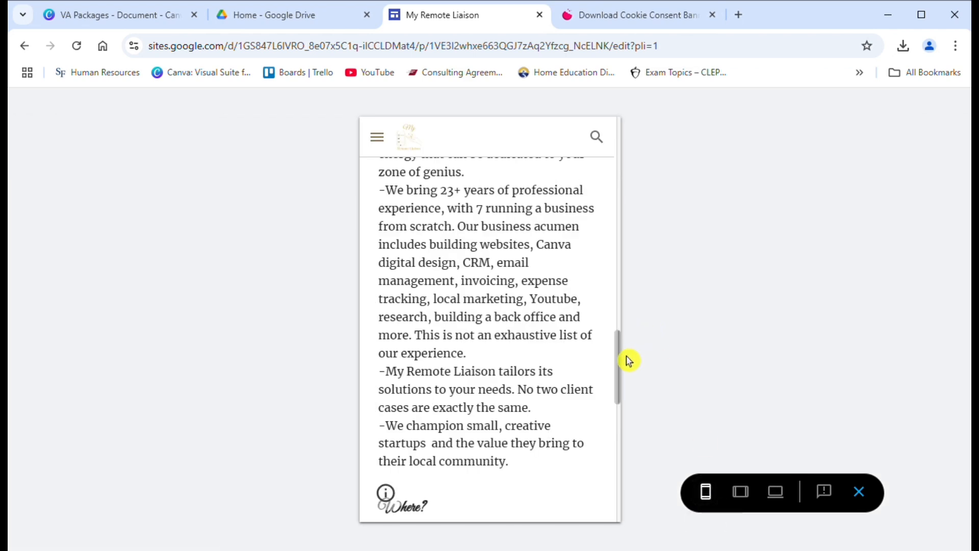
left_click_drag(627, 344, 621, 488)
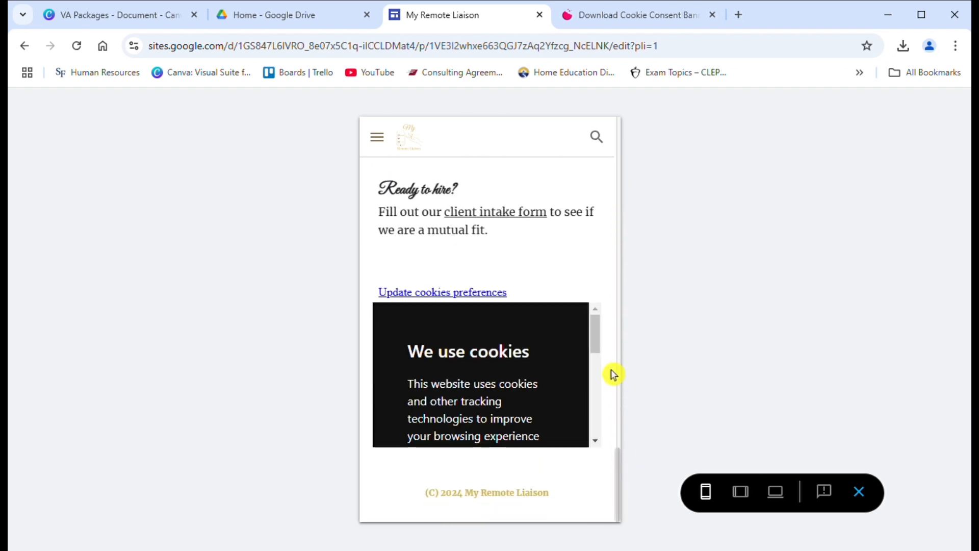
left_click_drag(609, 354, 595, 437)
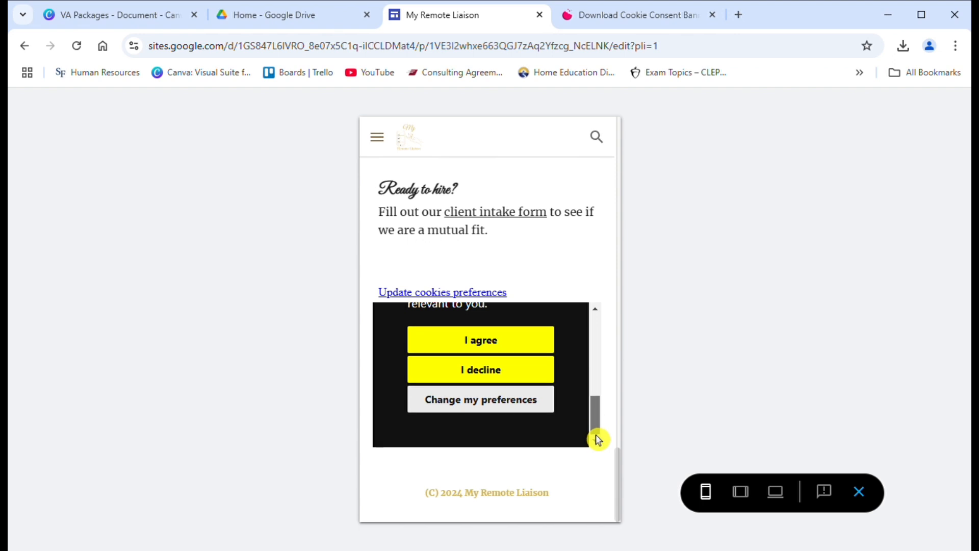
left_click_drag(595, 439, 583, 356)
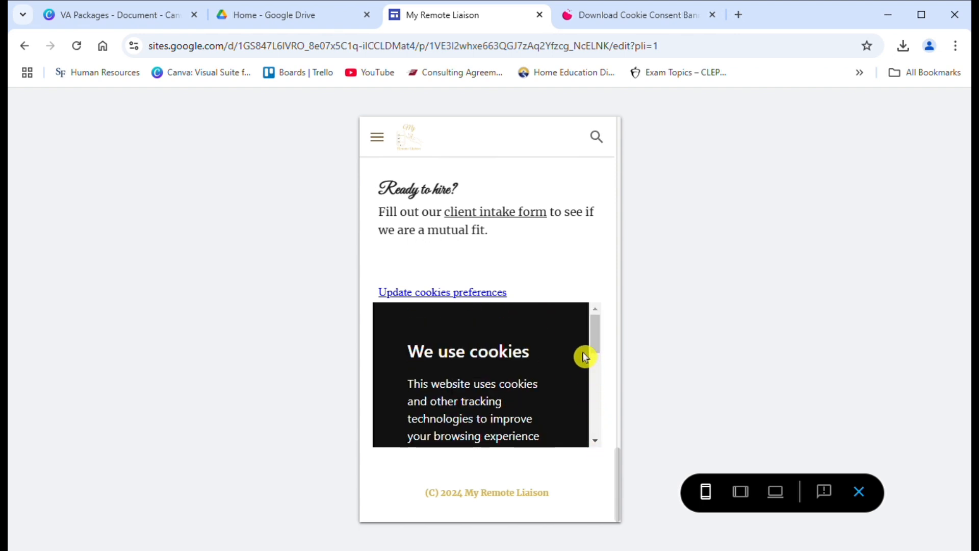
Step: Check the cookie banner at tablet width, then exit the preview
left_click(741, 492)
left_click_drag(678, 343, 674, 412)
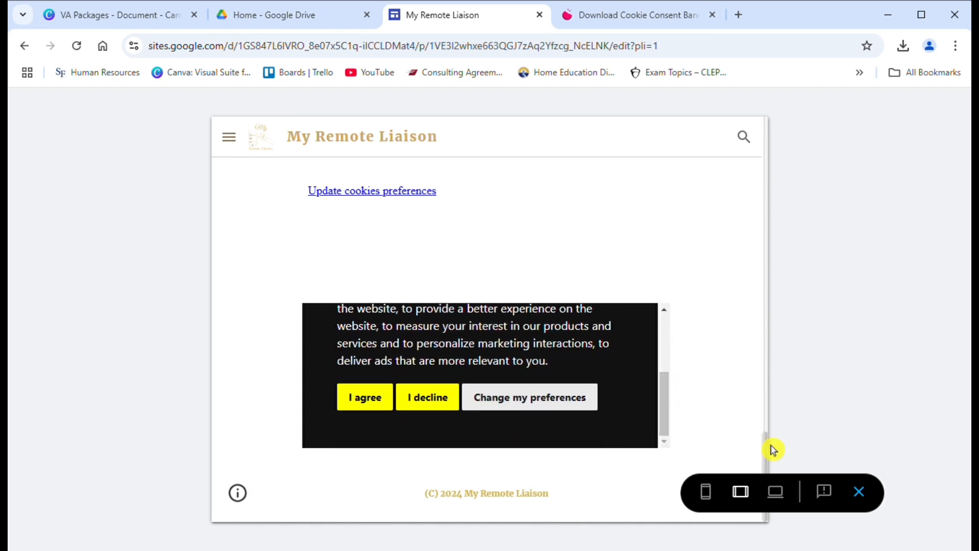
left_click_drag(667, 423, 667, 367)
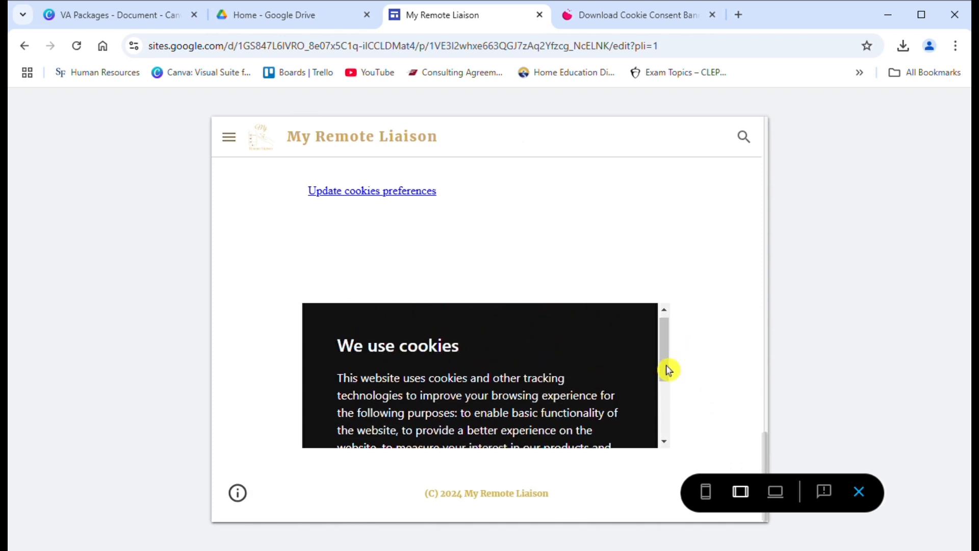
left_click(859, 492)
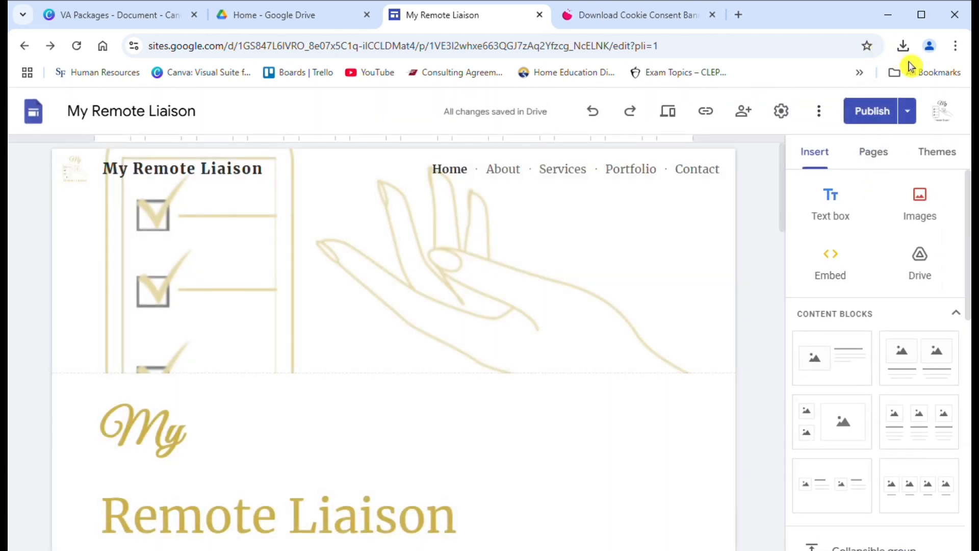
Step: Publish the site and start TermsFeed's Privacy Policy Generator for a website
left_click(894, 122)
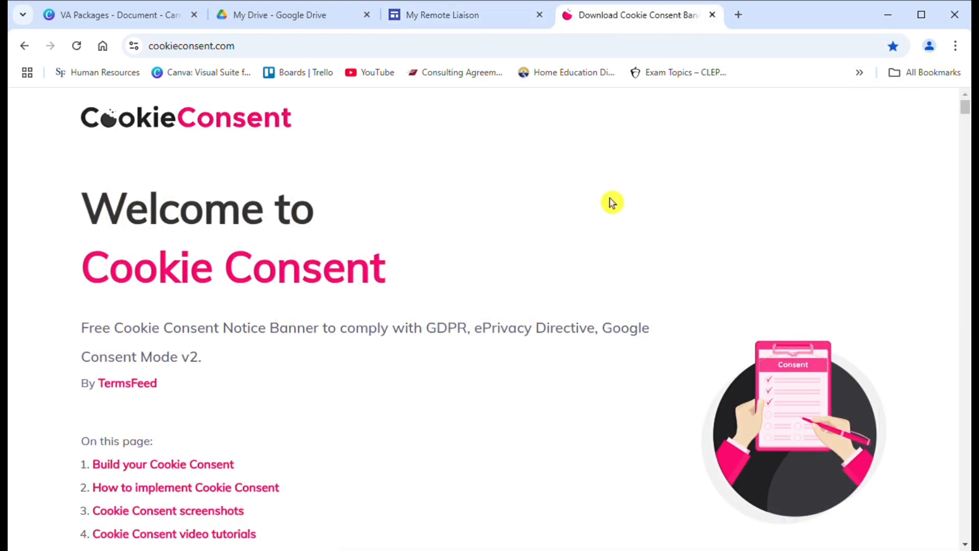
left_click(153, 385)
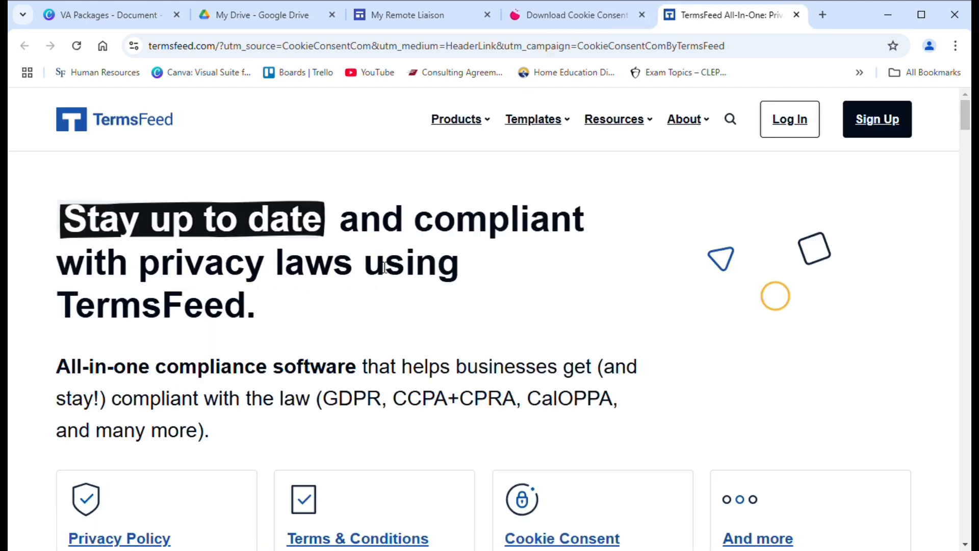
left_click(479, 125)
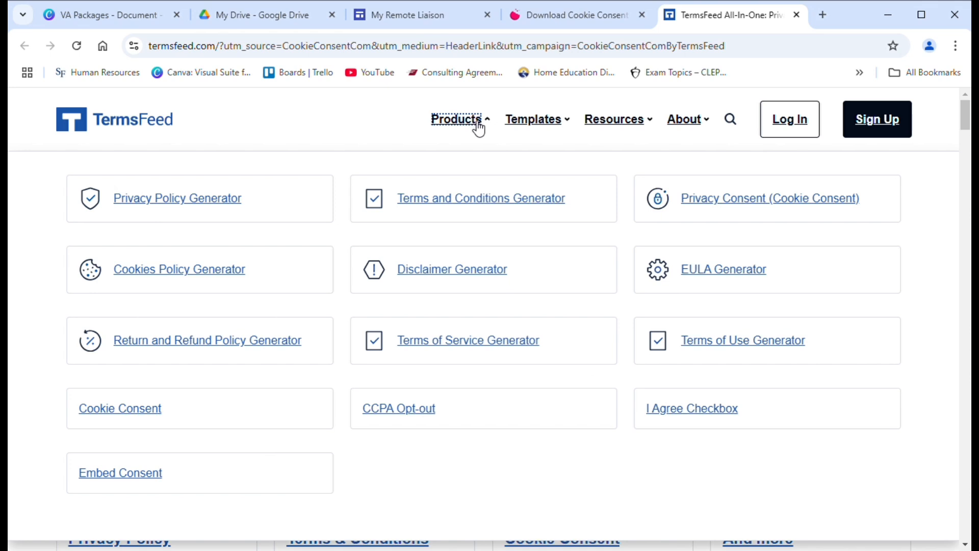
left_click(236, 199)
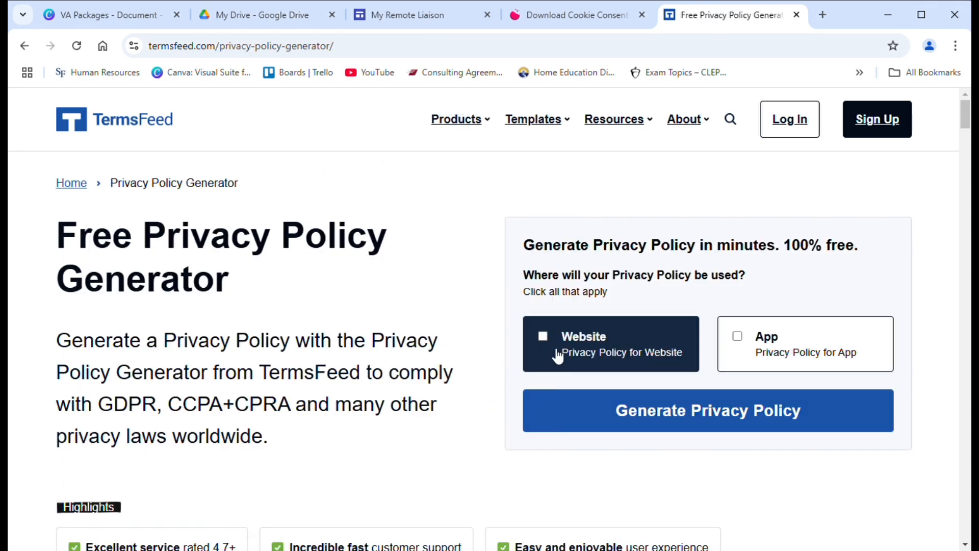
left_click(558, 356)
left_click(590, 412)
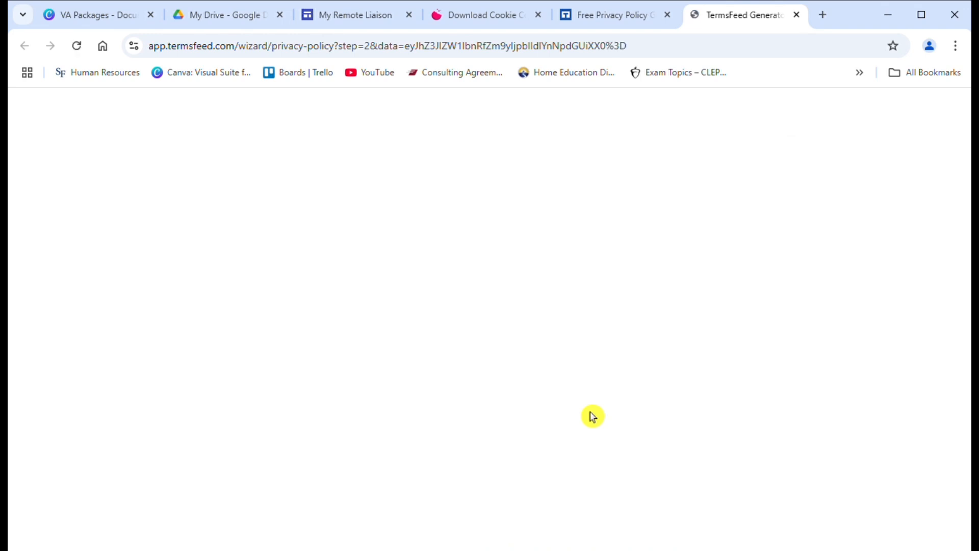
Step: Enter the website URL and name, mark the owner as a business, and enter its name
left_click(329, 316)
type("myremoteliaison")
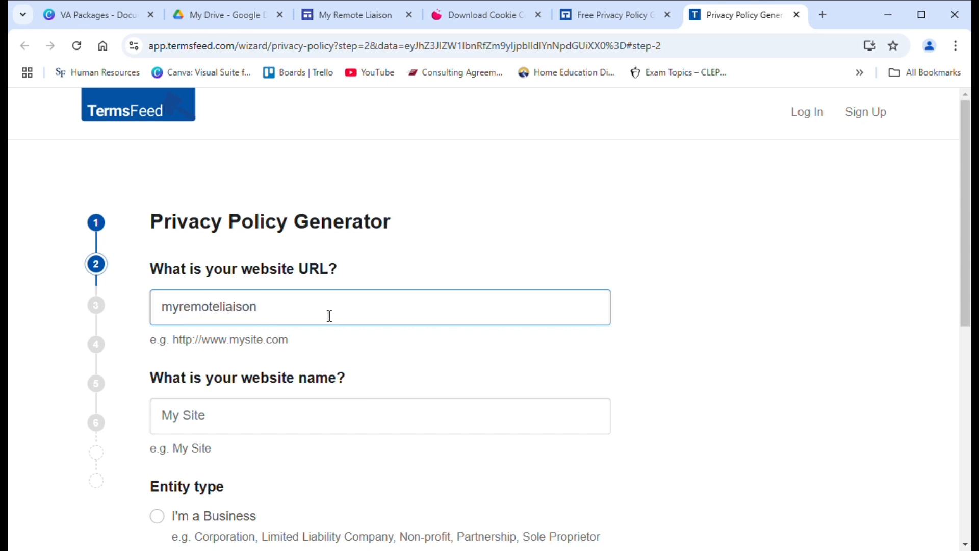
left_click(287, 414)
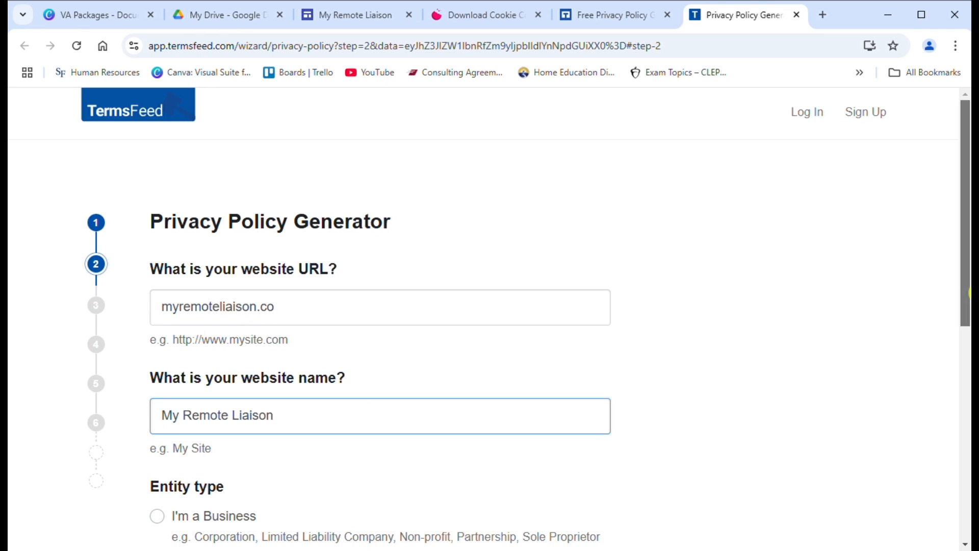
scroll(528, 319, "down", 3)
left_click(168, 352)
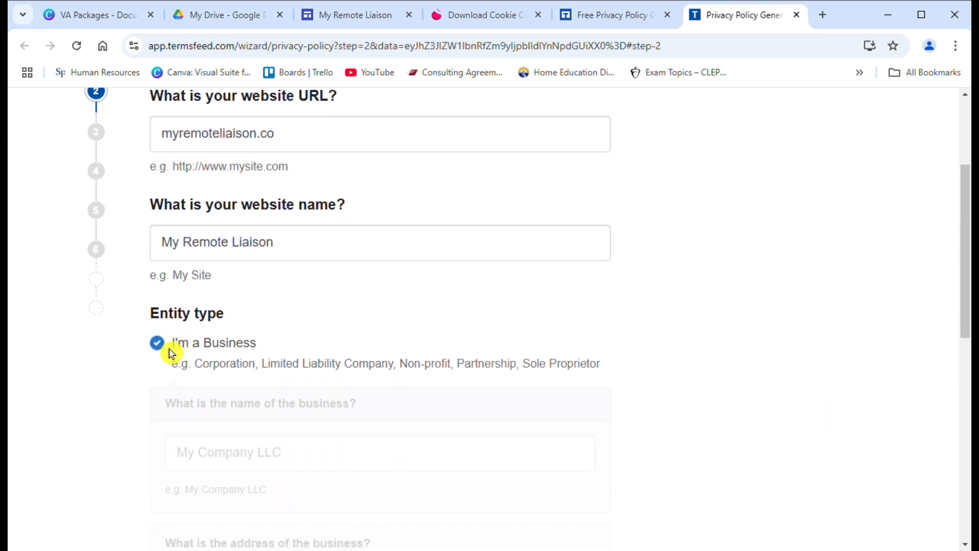
left_click(363, 457)
type("My Remote Liaison")
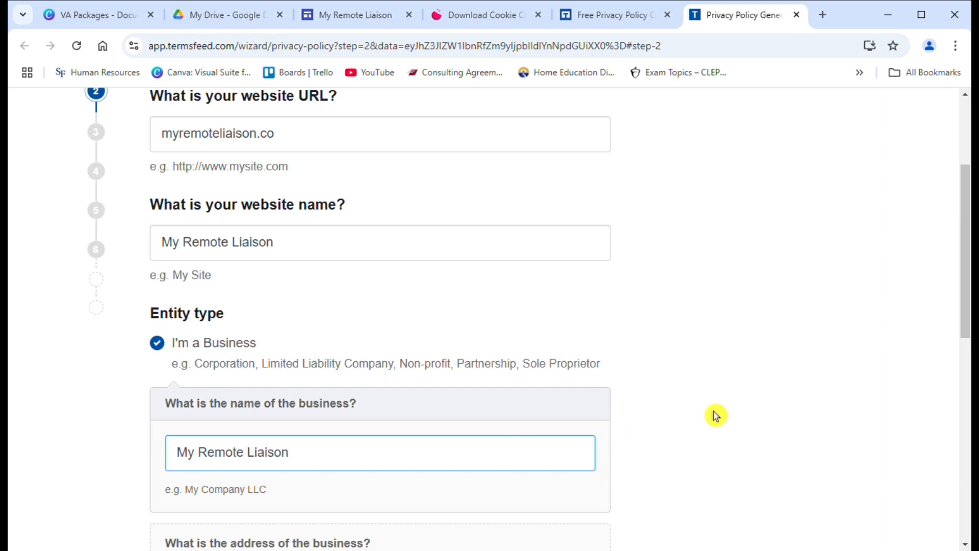
Step: Enter the business address, set the state to Florida, and continue to step 3
left_click_drag(965, 235, 965, 365)
left_click(441, 250)
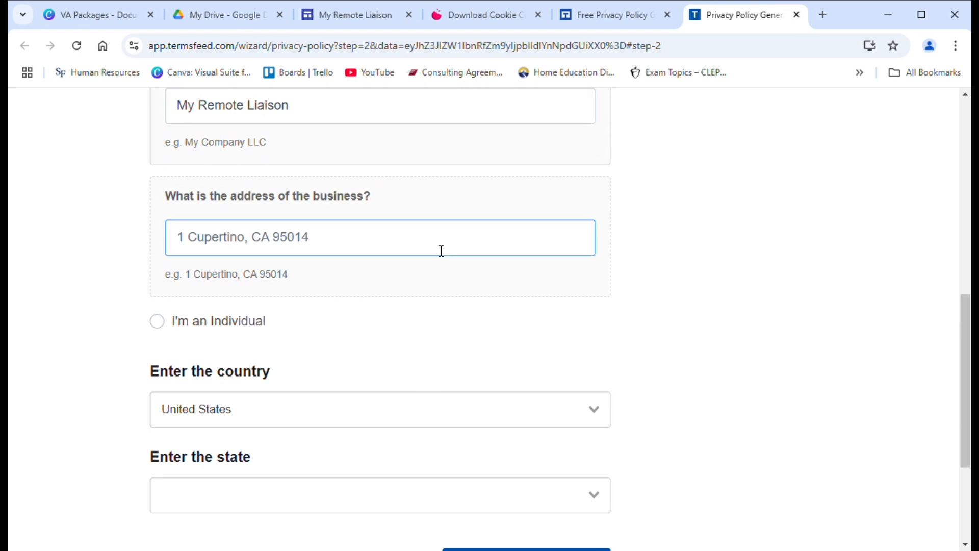
type("Gainesville, FL")
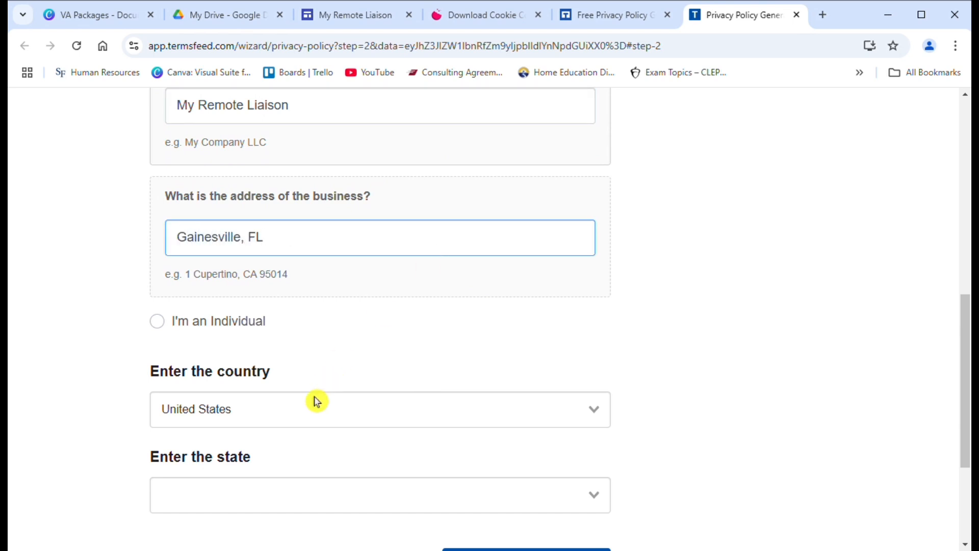
left_click(280, 502)
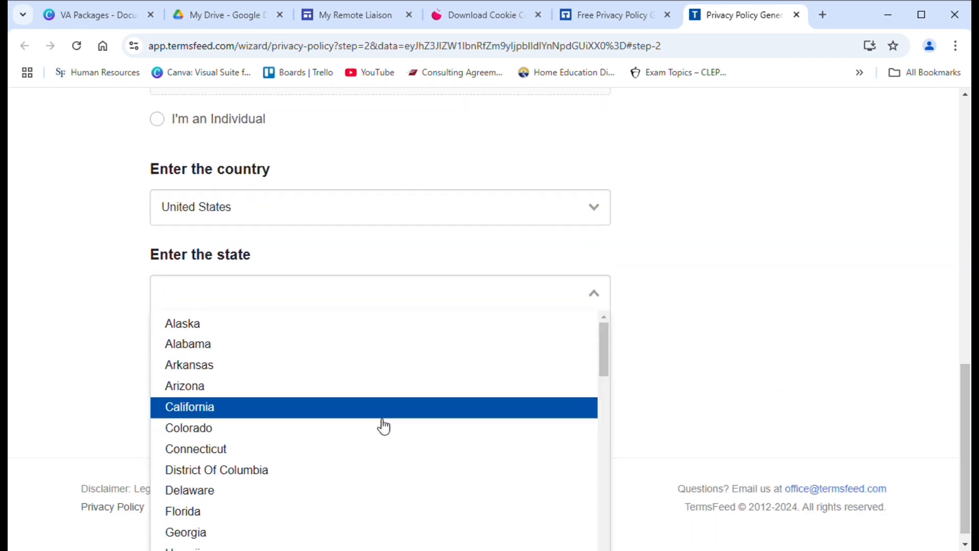
left_click(326, 518)
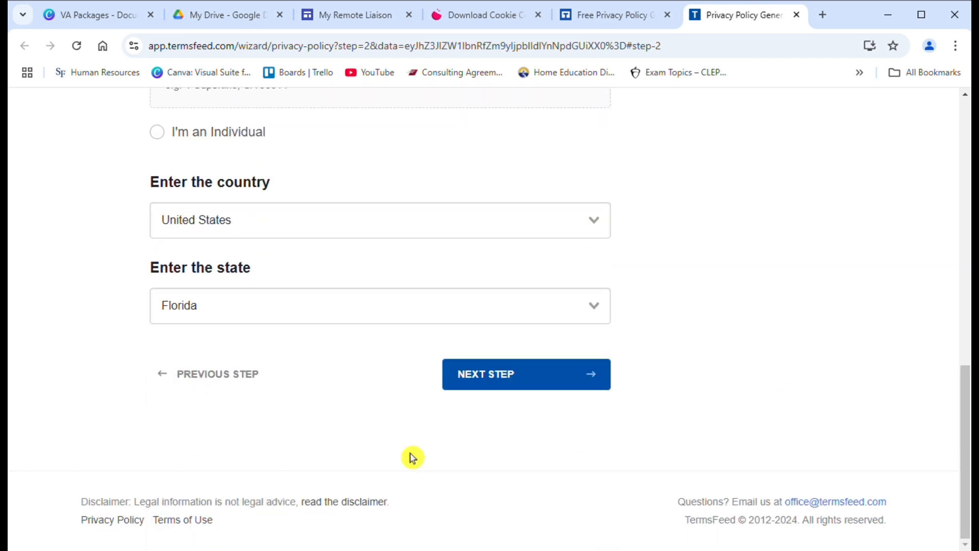
left_click(498, 393)
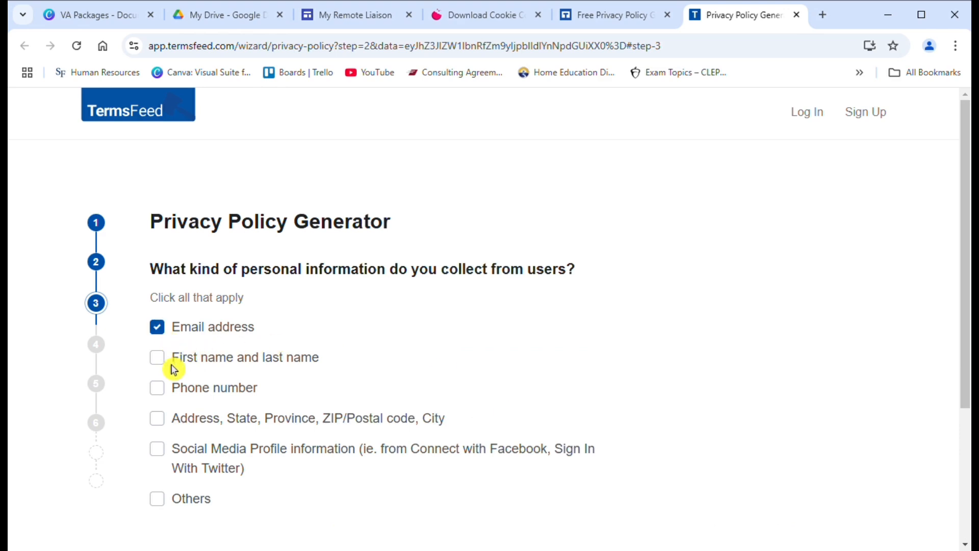
Step: Add phone number to the collected information and continue to contact options
left_click(169, 394)
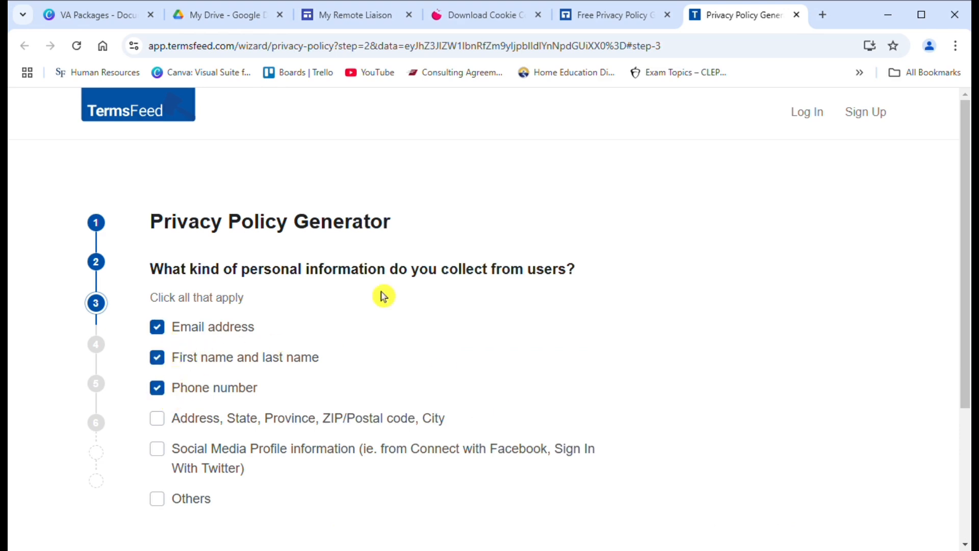
left_click_drag(963, 245, 650, 343)
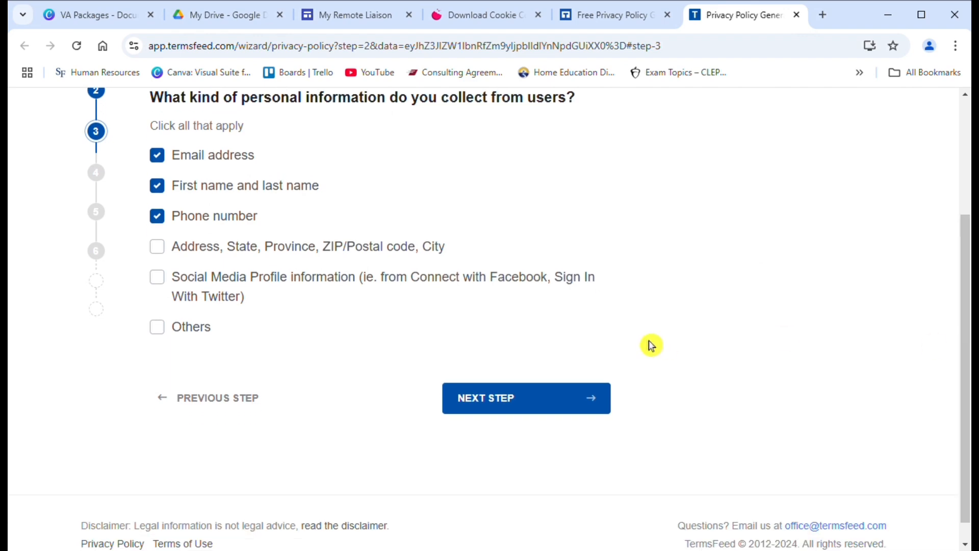
left_click(574, 409)
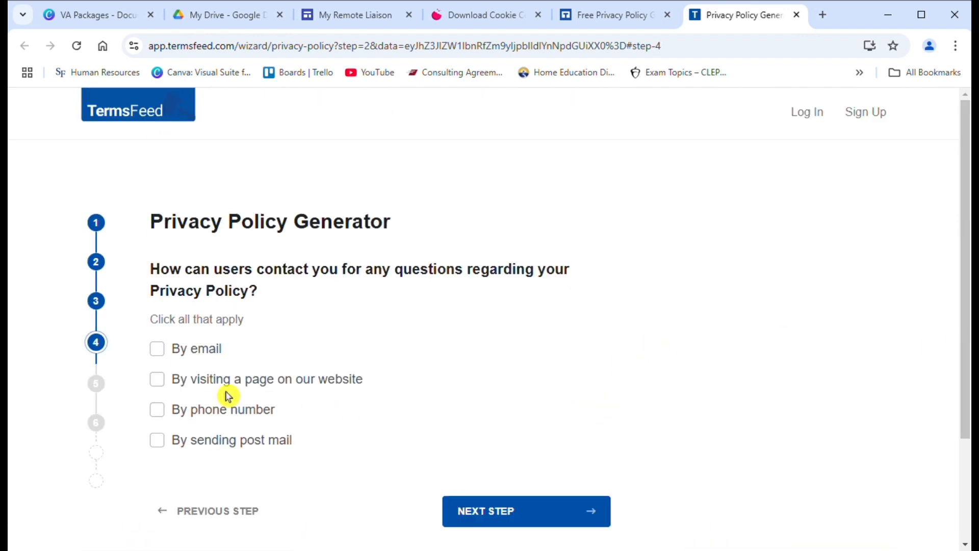
Step: Let users get in touch by email and enter the contact email address
left_click(160, 352)
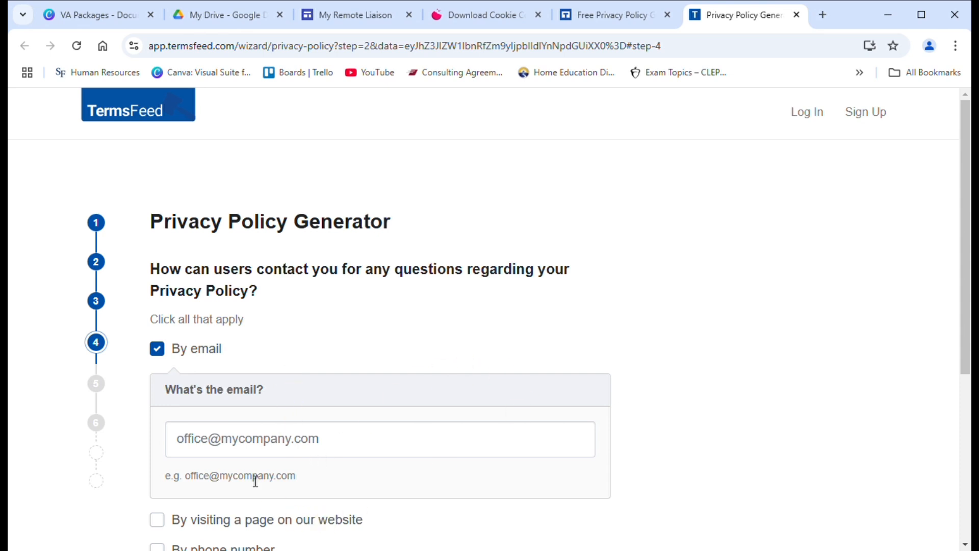
left_click(250, 443)
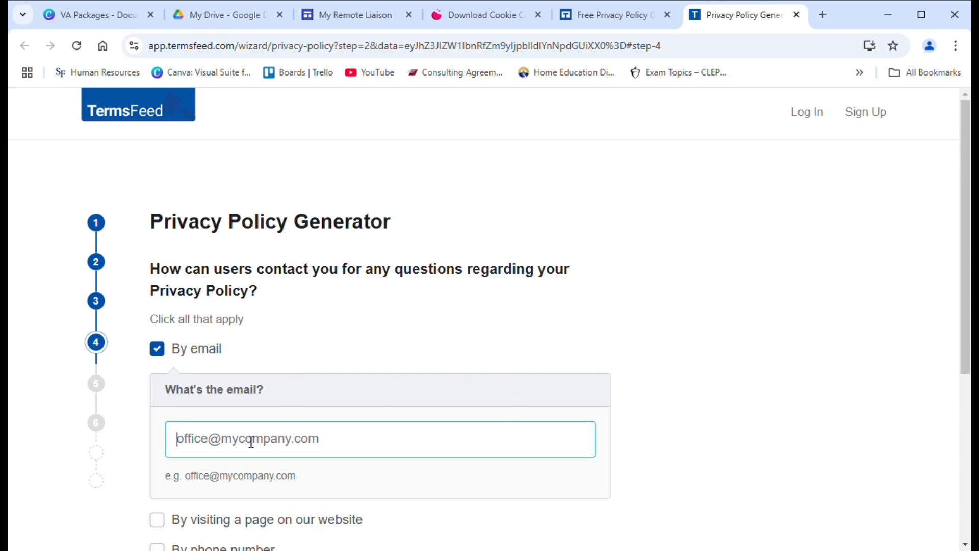
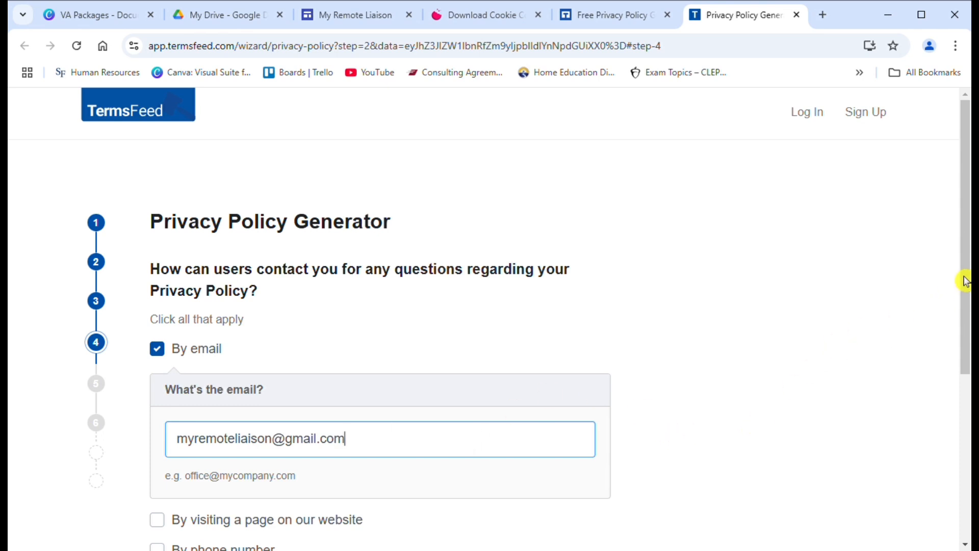
left_click_drag(967, 278, 968, 410)
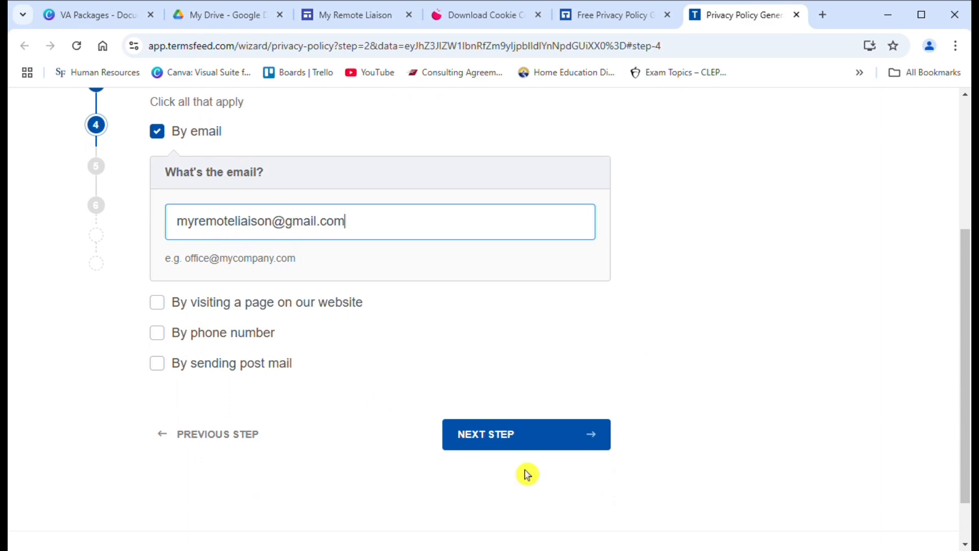
left_click(520, 448)
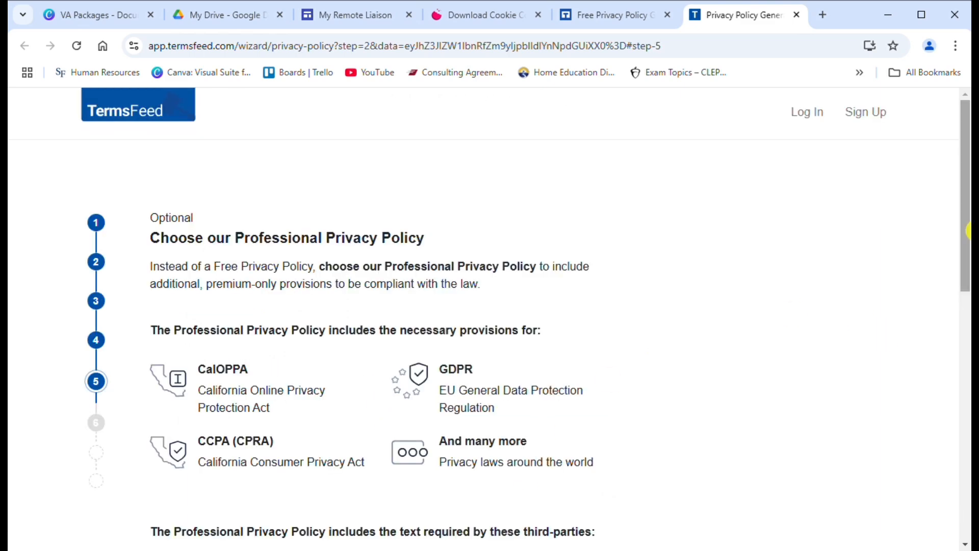
Step: Decline the Professional Privacy Policy upgrade and advance to the final step
left_click_drag(967, 228, 968, 322)
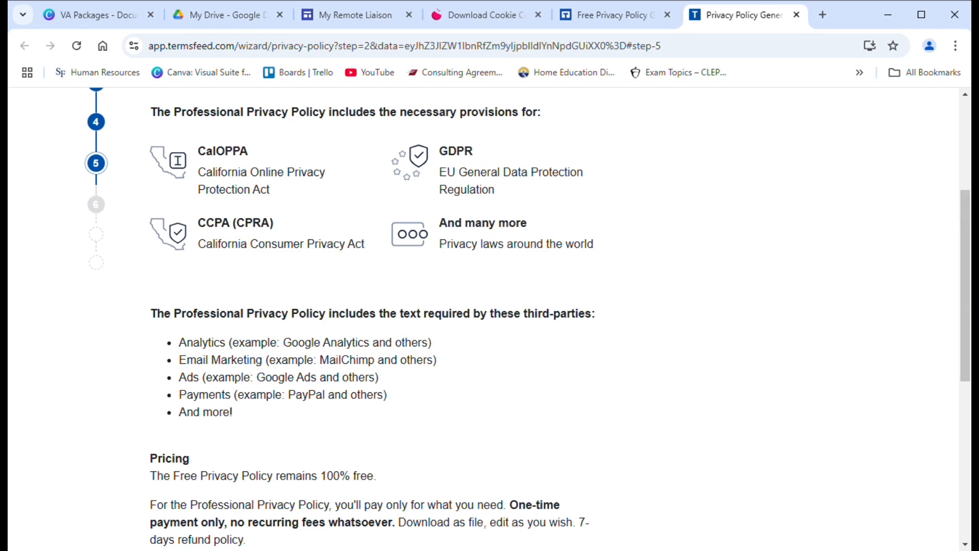
scroll(368, 399, "down", 5)
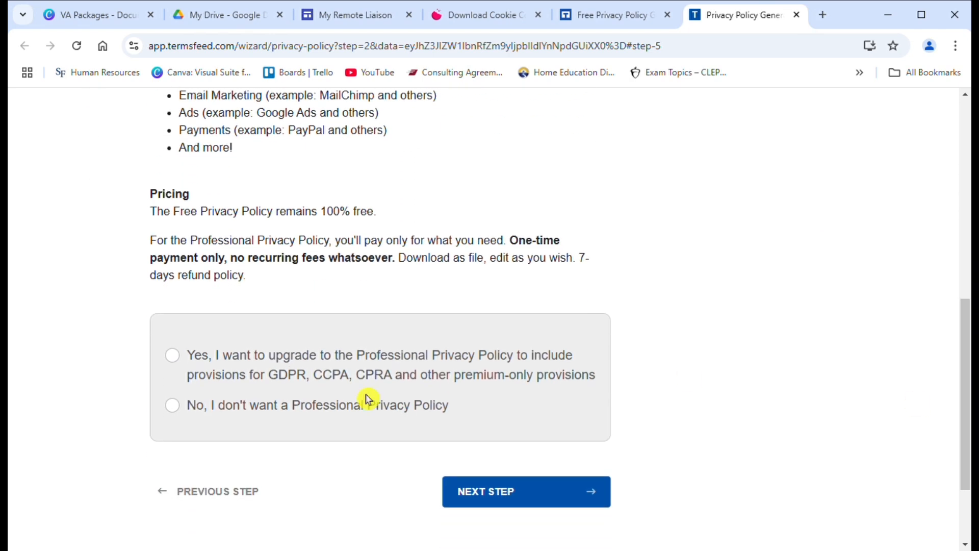
left_click(187, 367)
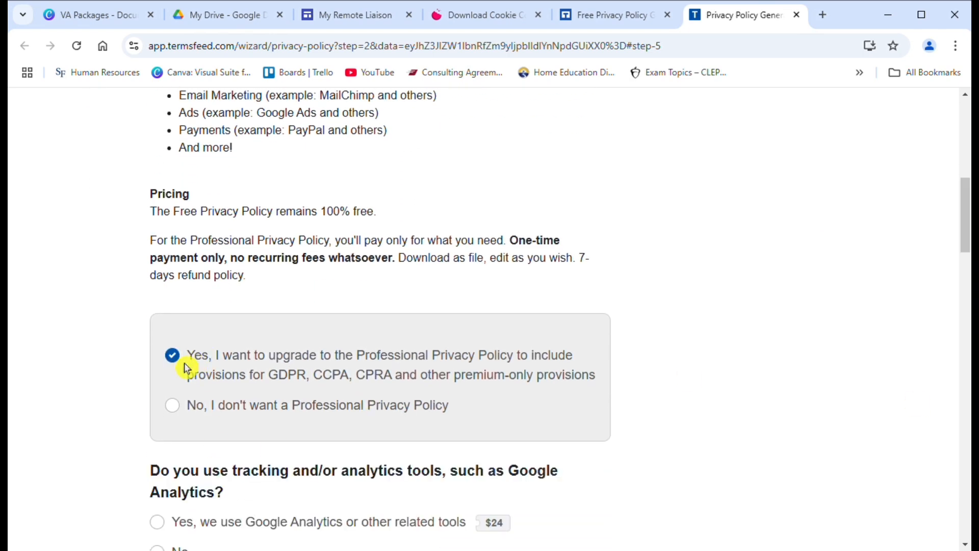
left_click(177, 412)
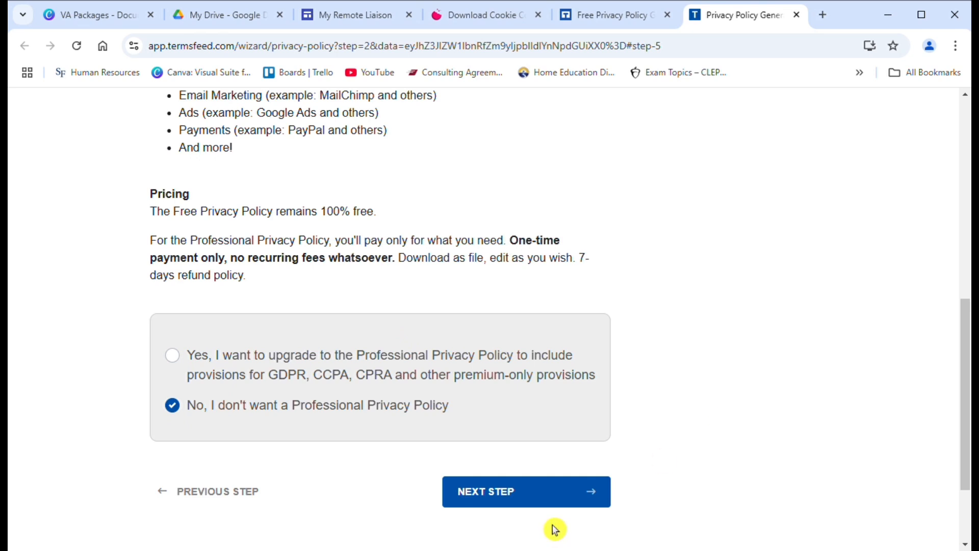
left_click(556, 501)
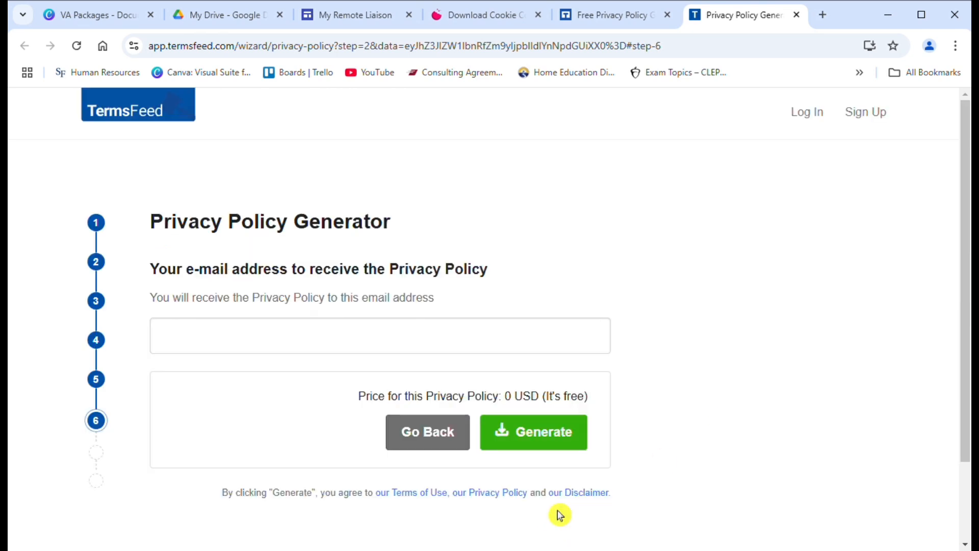
Step: Enter the delivery e-mail address and generate the free privacy policy
left_click(397, 346)
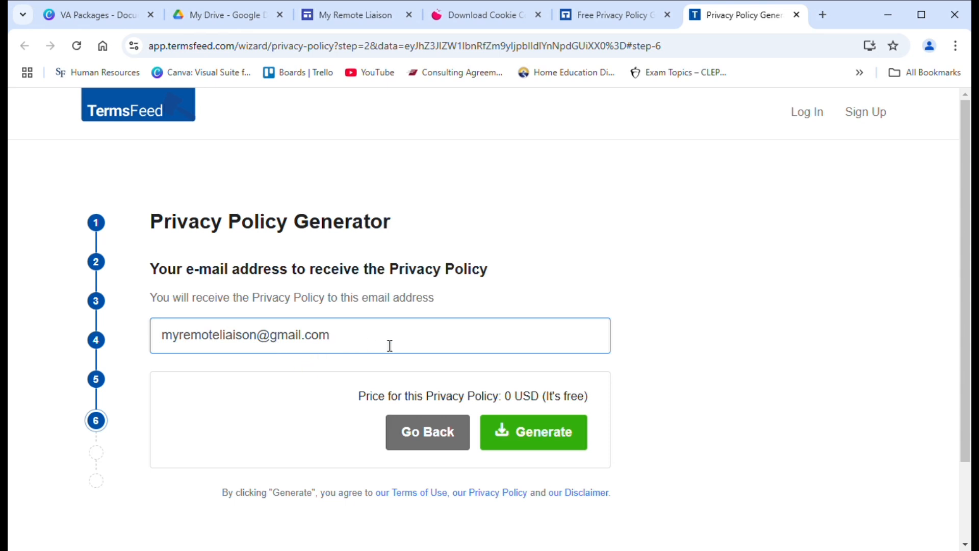
left_click(528, 442)
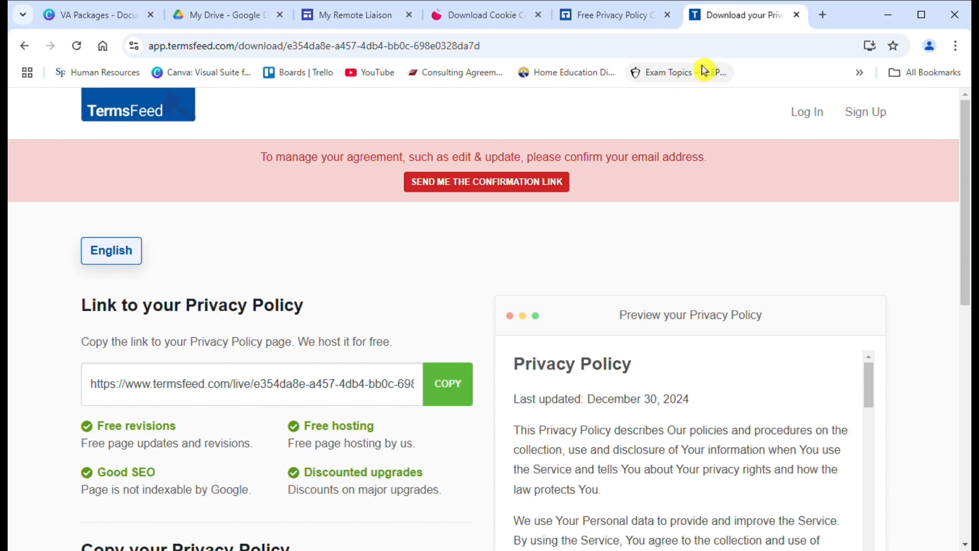
Step: Open Gmail from the Drive apps grid and read TermsFeed's privacy policy delivery email
left_click(213, 21)
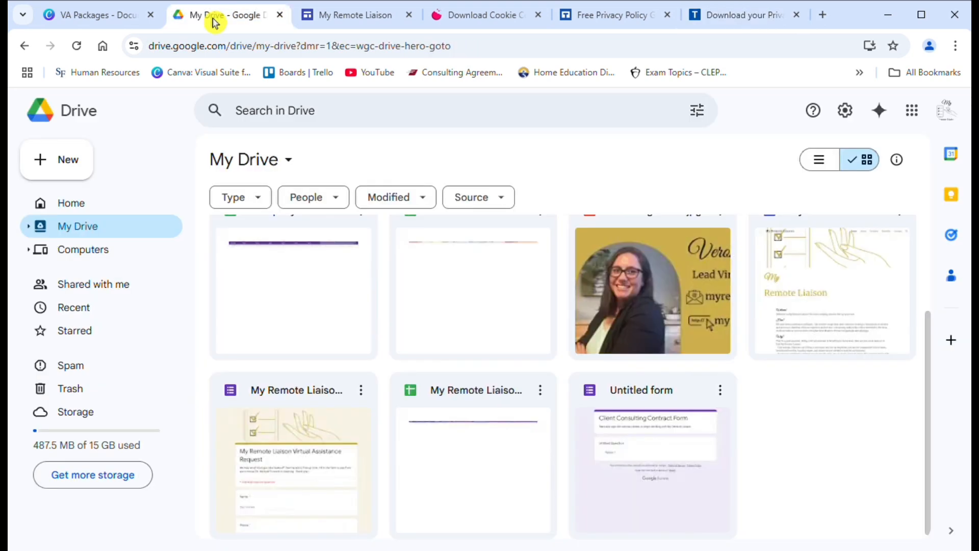
left_click(913, 118)
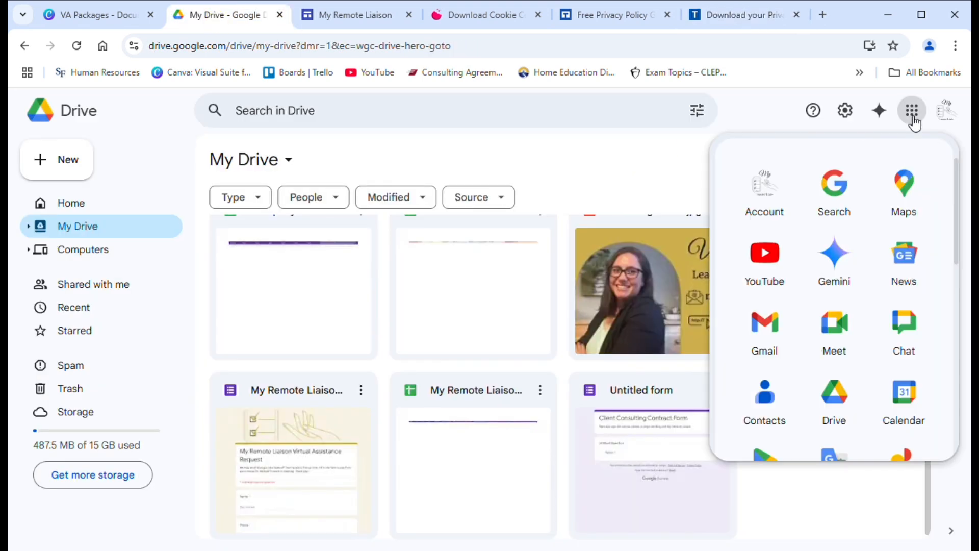
left_click(787, 327)
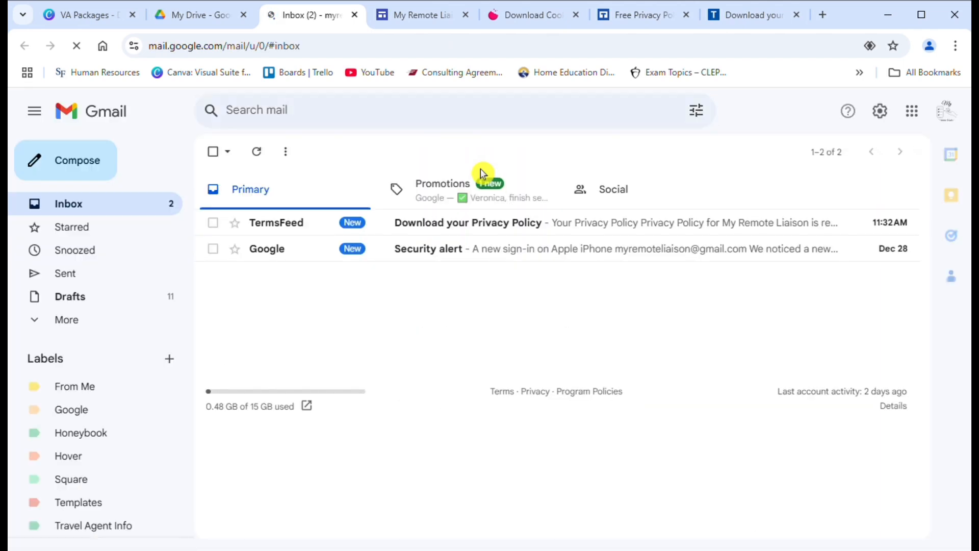
left_click(475, 236)
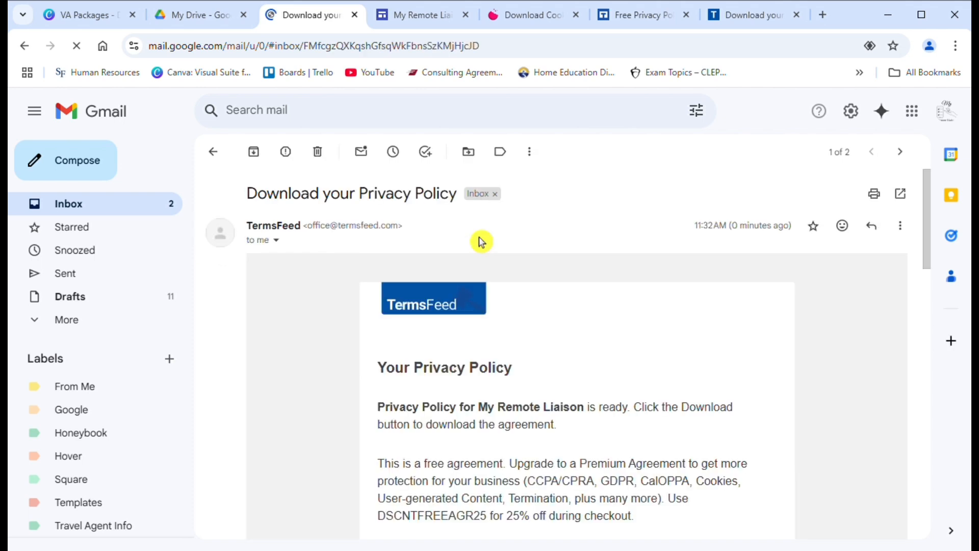
left_click_drag(934, 198, 928, 274)
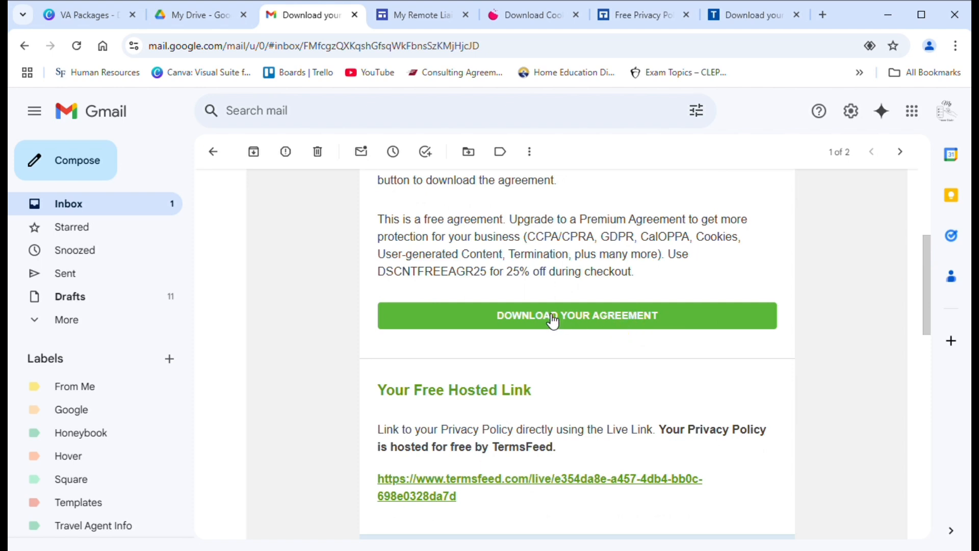
left_click_drag(938, 312, 935, 398)
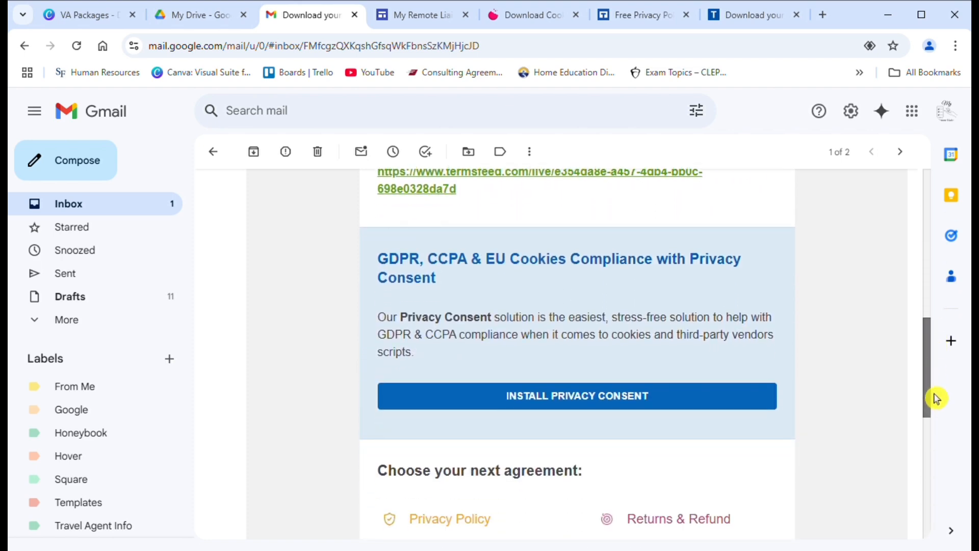
left_click_drag(940, 432, 916, 324)
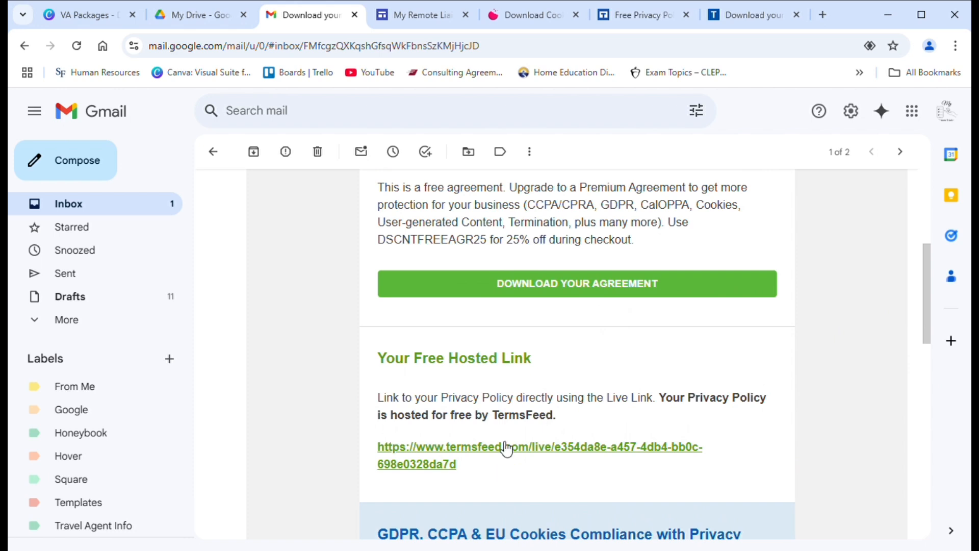
Step: Open the privacy policy download page and copy its HTML code to the clipboard
left_click(543, 290)
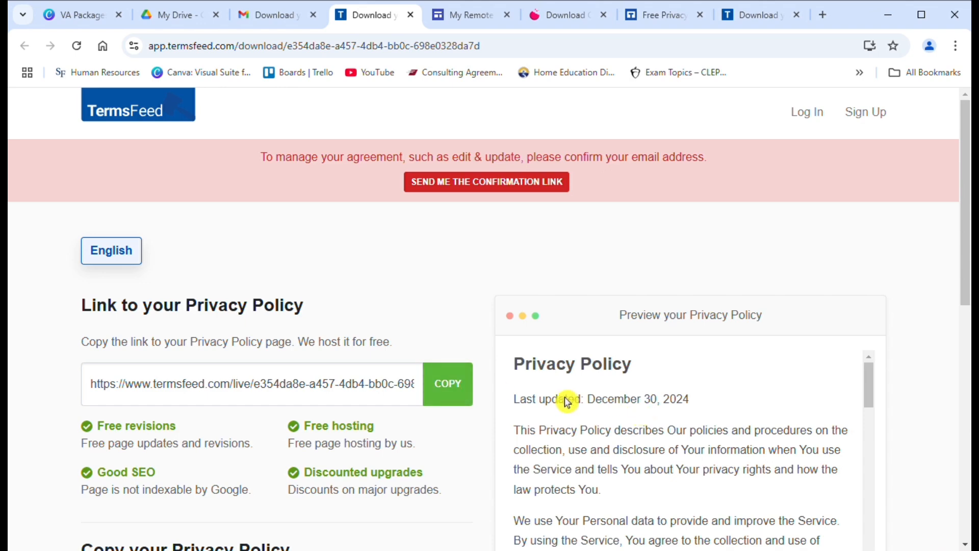
scroll(881, 395, "down", 1)
scroll(880, 398, "down", 3)
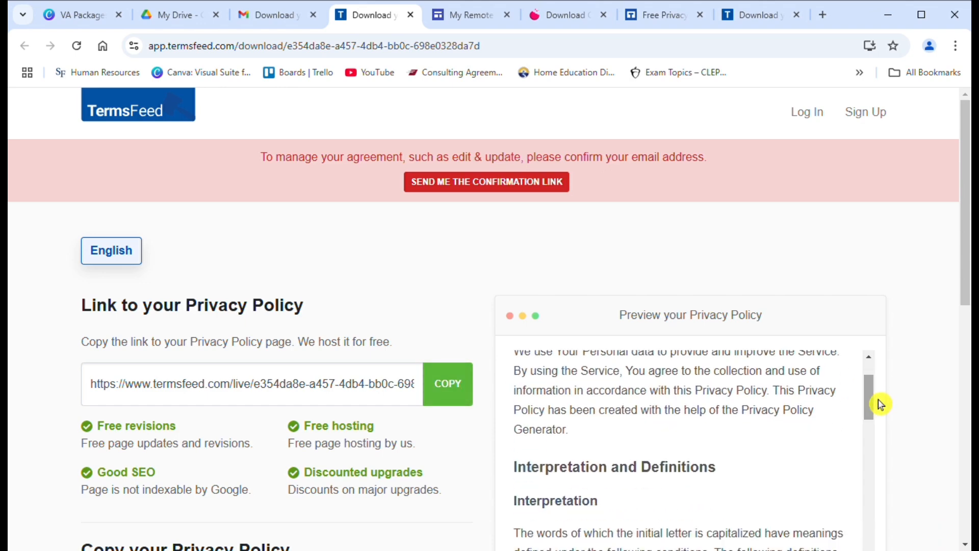
left_click_drag(969, 271, 969, 491)
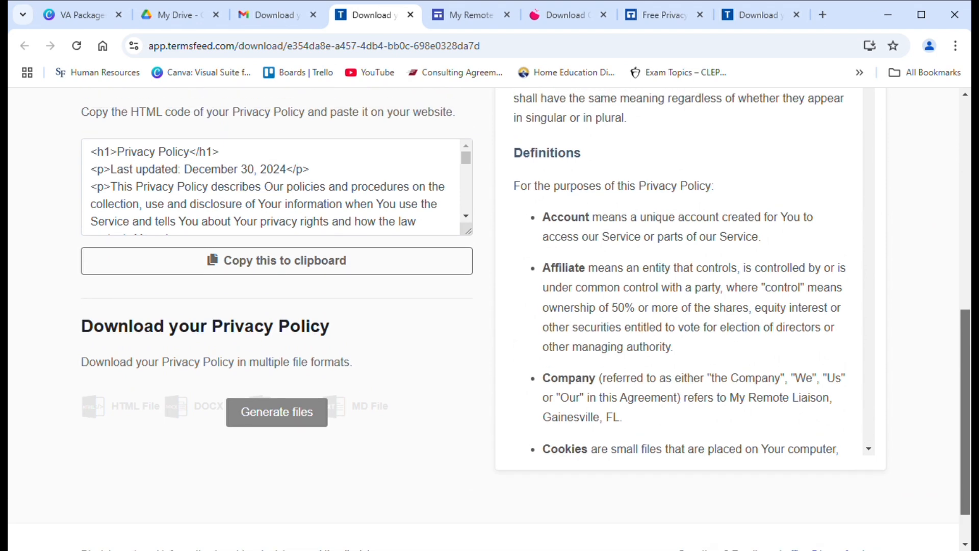
left_click(461, 260)
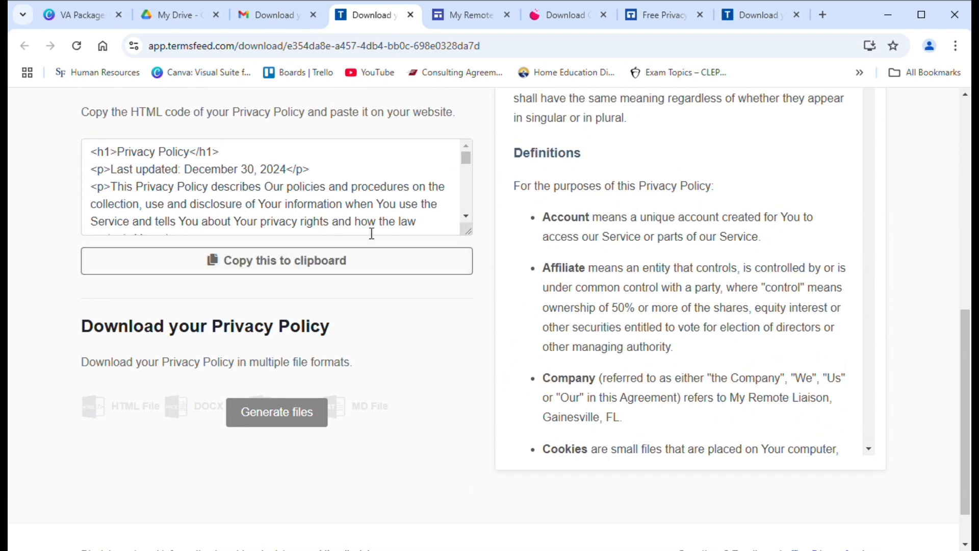
left_click(349, 268)
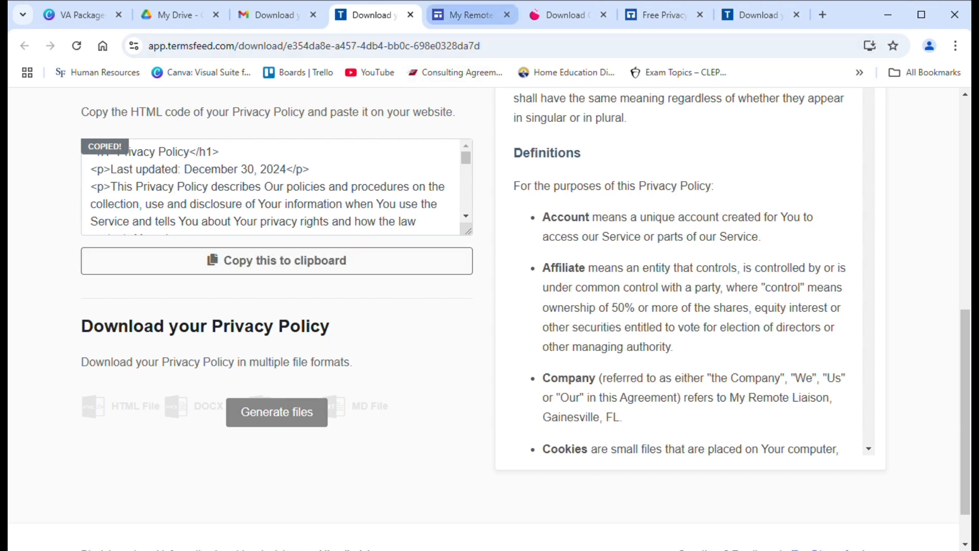
Step: Open the Privacy Policy page in the site editor and delete its 'My Remote Liaison utilizes' text section
left_click(455, 15)
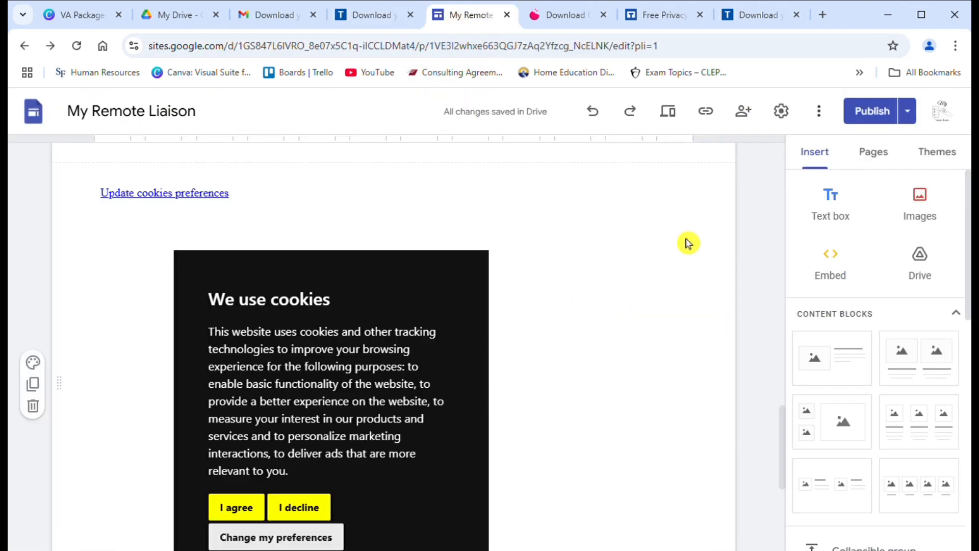
left_click(876, 155)
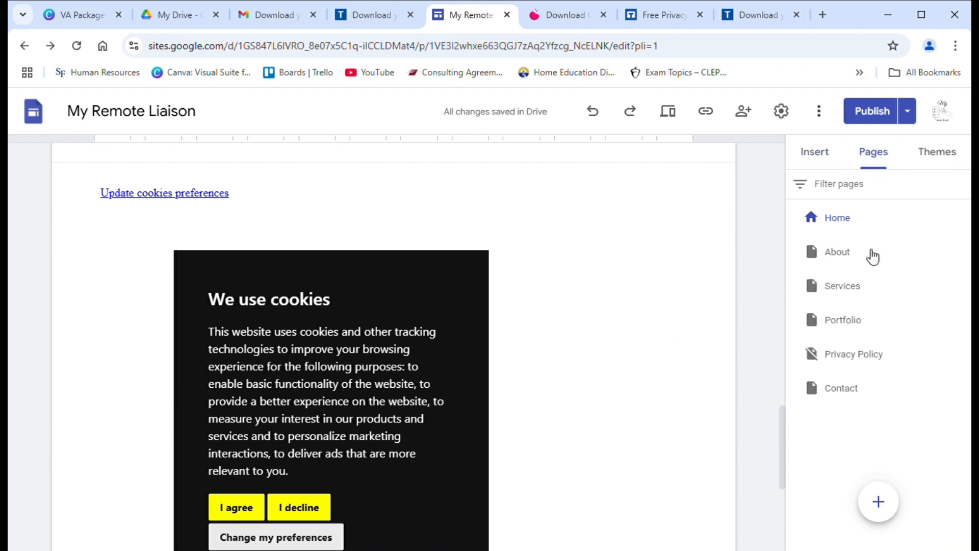
left_click(860, 361)
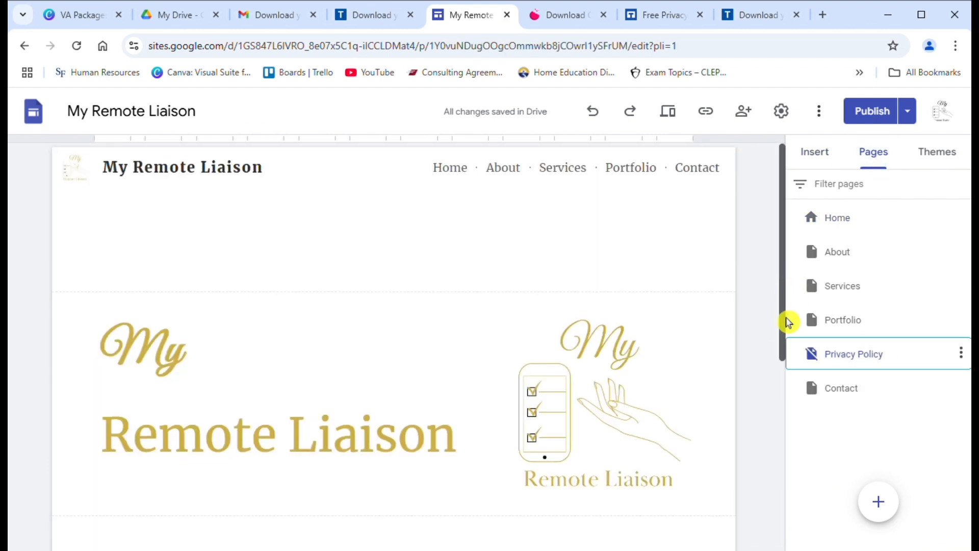
left_click_drag(785, 323, 785, 462)
left_click(282, 317)
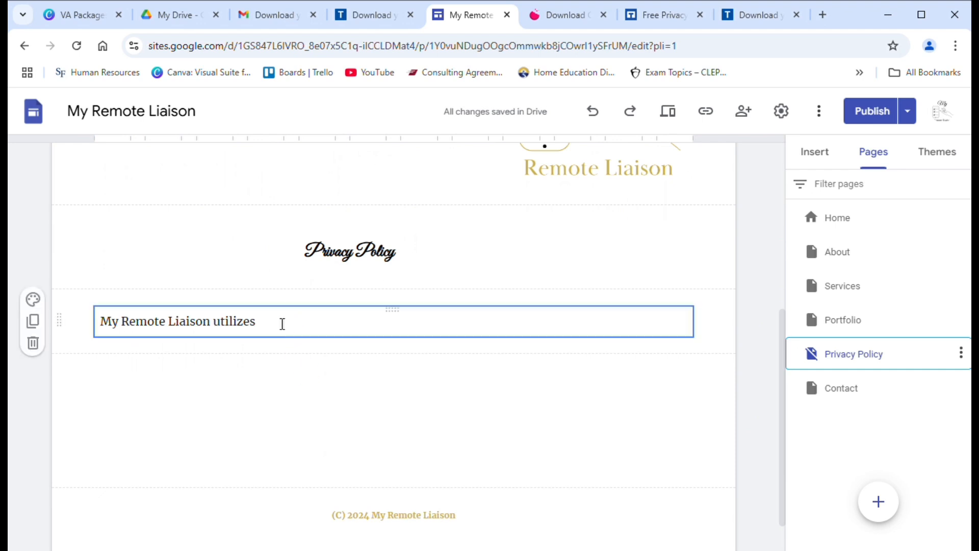
key("BackSpace")
key("BackSpace")
key("BackSpace")
key("BackSpace")
key("BackSpace")
key("BackSpace")
key("BackSpace")
key("BackSpace")
key("BackSpace")
key("BackSpace")
key("BackSpace")
key("BackSpace")
key("BackSpace")
key("BackSpace")
key("BackSpace")
key("BackSpace")
key("BackSpace")
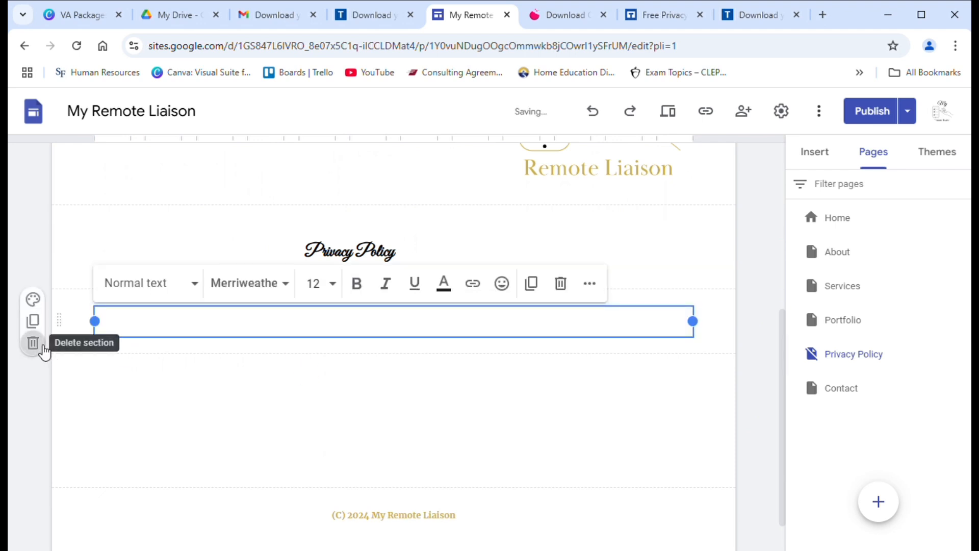
left_click(33, 343)
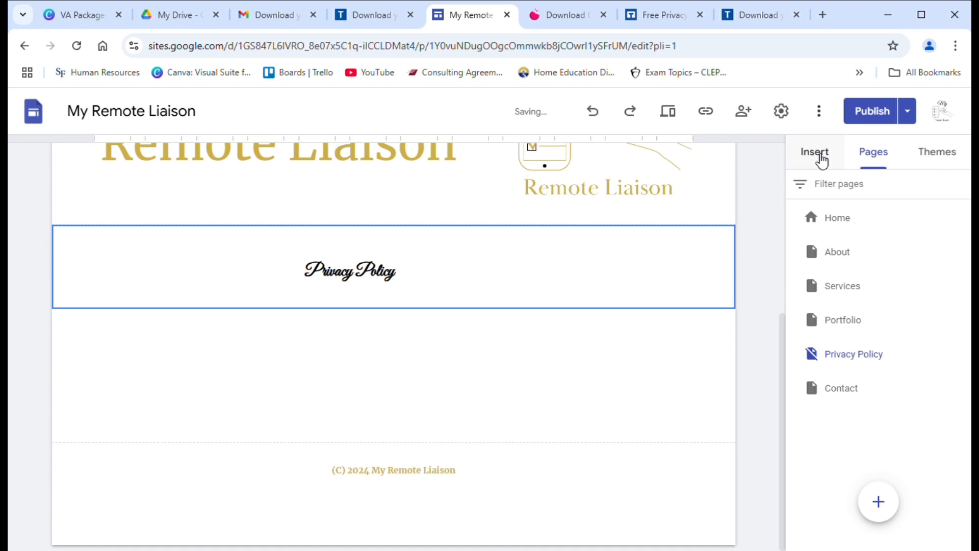
Step: Embed the pasted TermsFeed privacy policy HTML code as a new block on the page
left_click(820, 158)
left_click(840, 276)
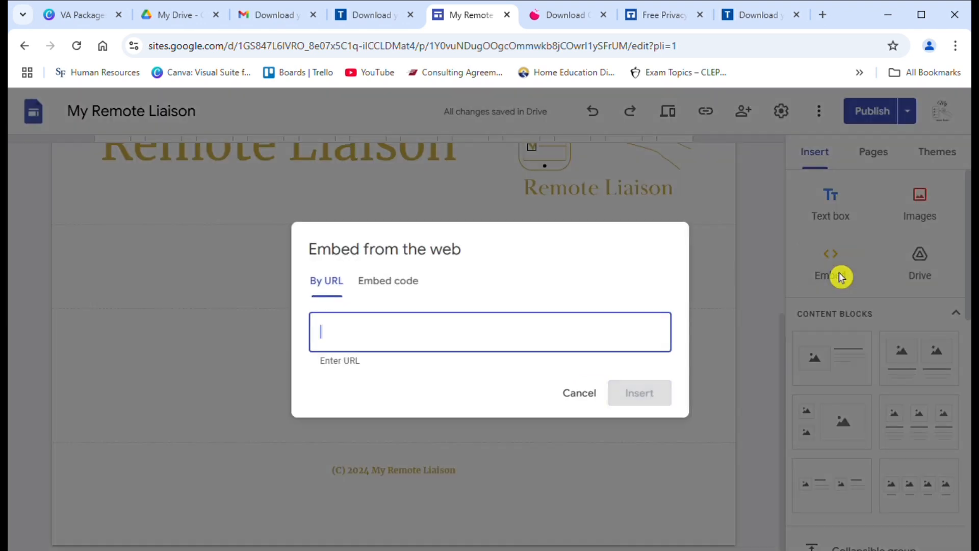
left_click(386, 291)
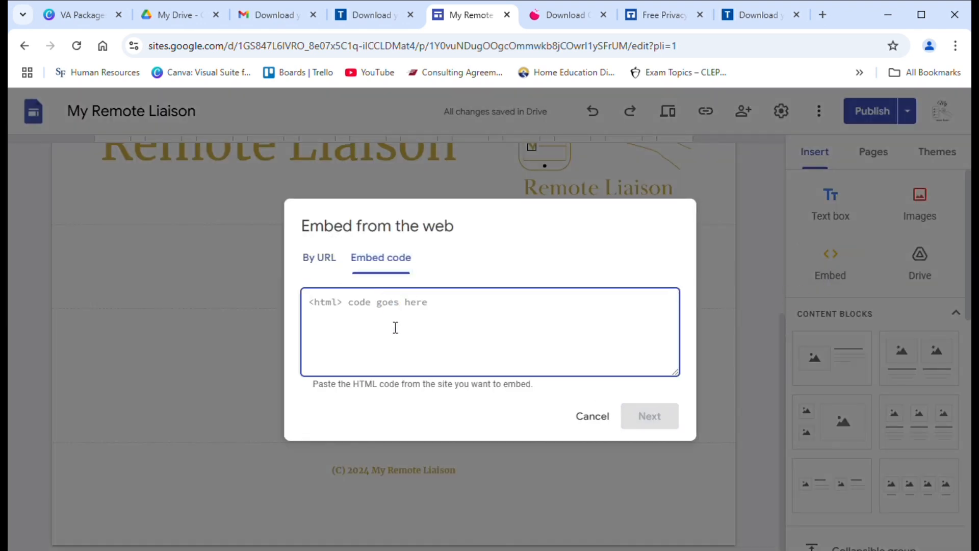
left_click(398, 327)
key("ctrl+v")
left_click(666, 421)
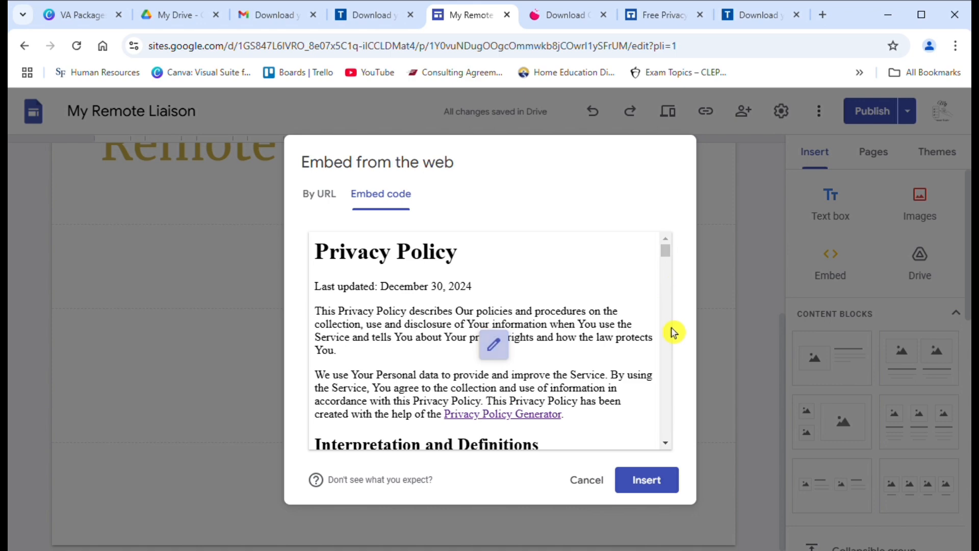
left_click(662, 482)
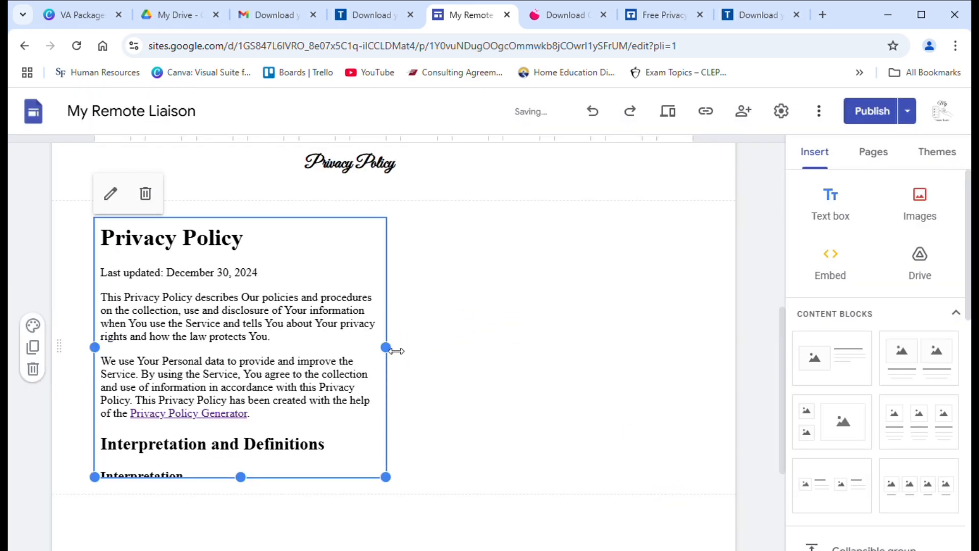
Step: Widen the privacy policy embed across the page and repeatedly drag its bottom edge taller
left_click_drag(396, 351, 694, 434)
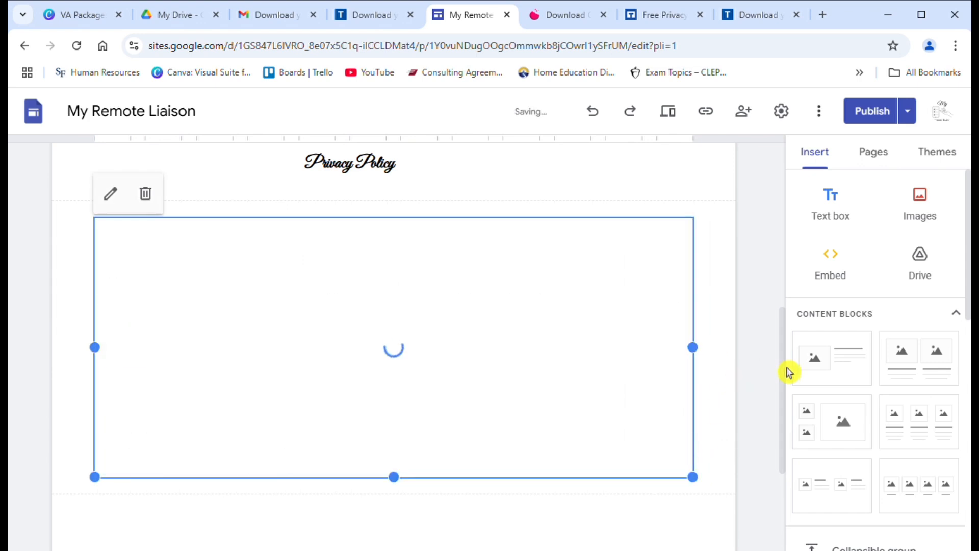
scroll(791, 359, "down", 3)
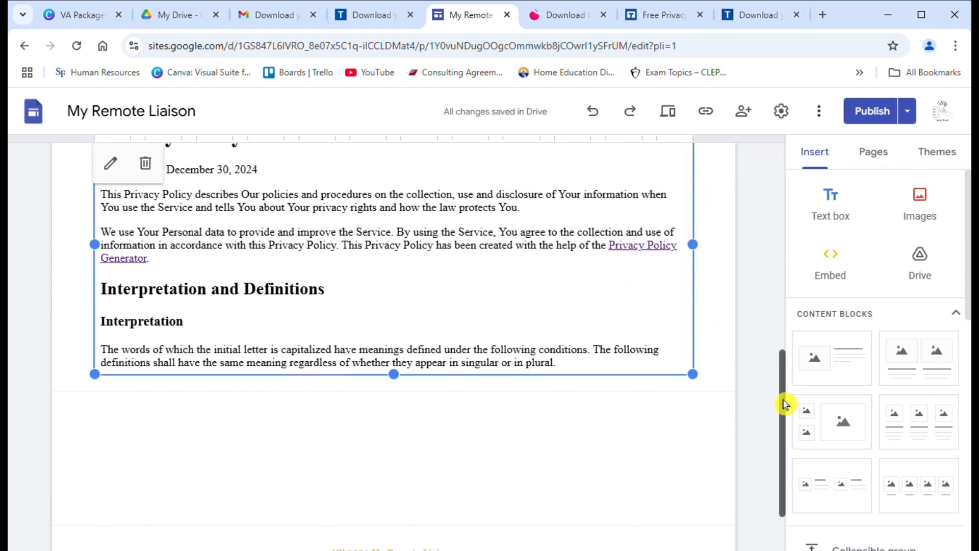
left_click(413, 366)
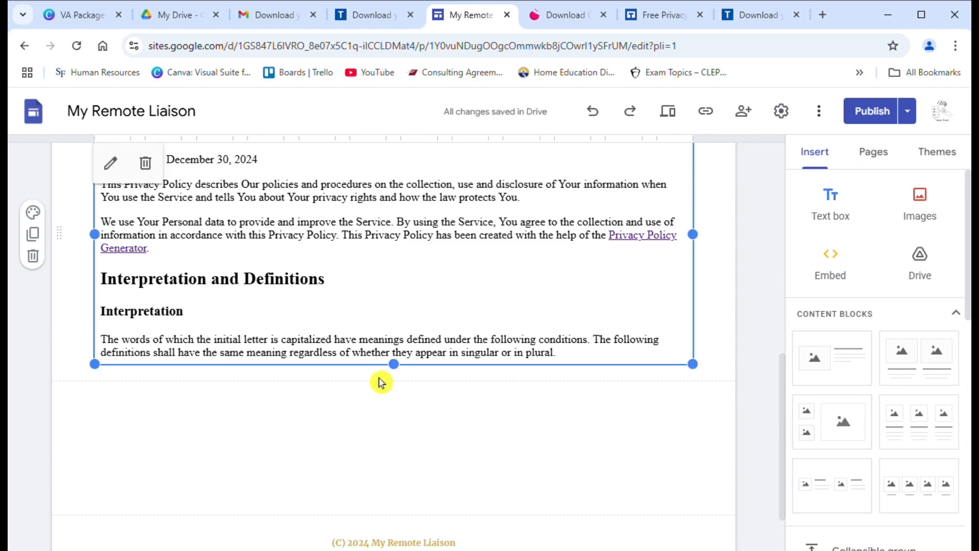
left_click_drag(396, 375, 403, 469)
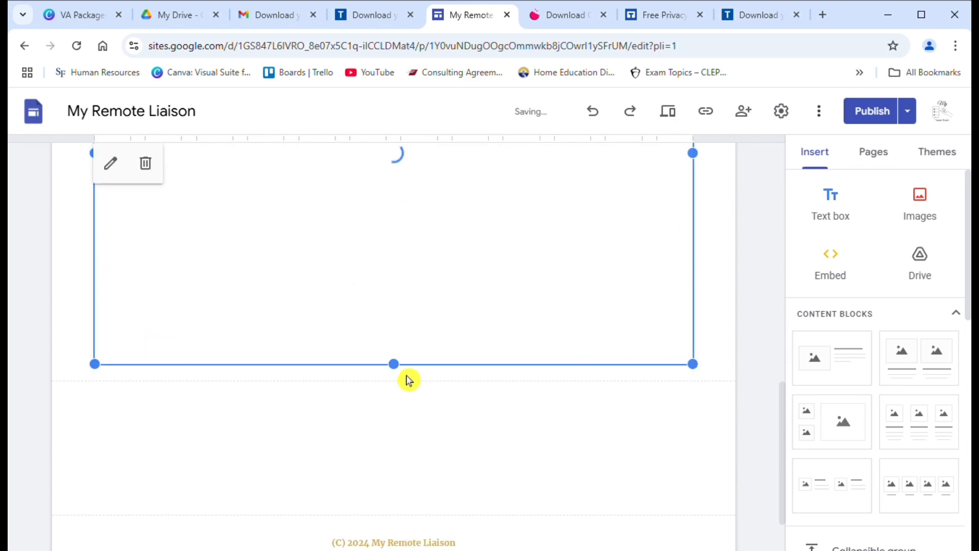
left_click_drag(401, 372, 404, 459)
left_click_drag(399, 370, 396, 484)
left_click_drag(399, 374, 400, 458)
mouse_move(405, 490)
left_mouse_down()
mouse_move(416, 512)
mouse_move(416, 502)
left_mouse_up()
left_click_drag(400, 371, 403, 487)
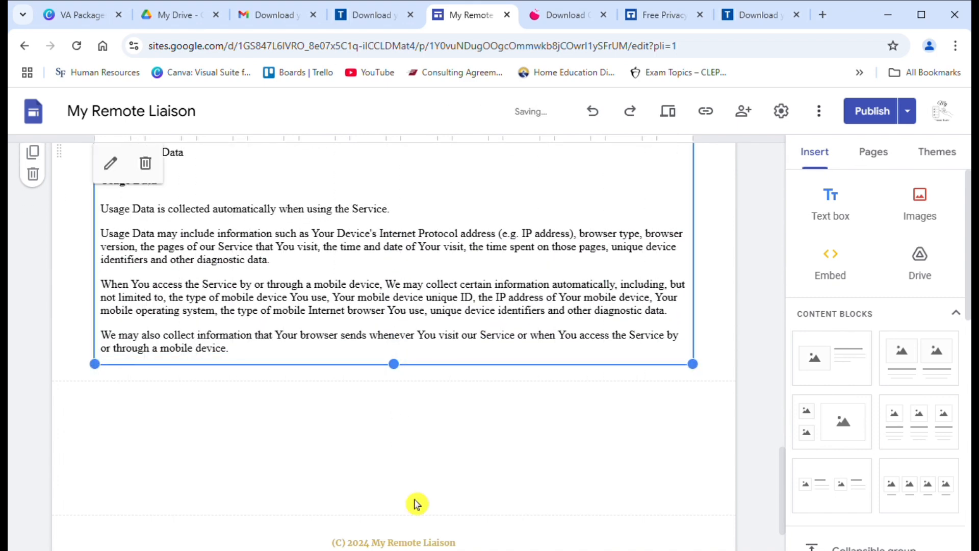
left_click_drag(396, 368, 409, 474)
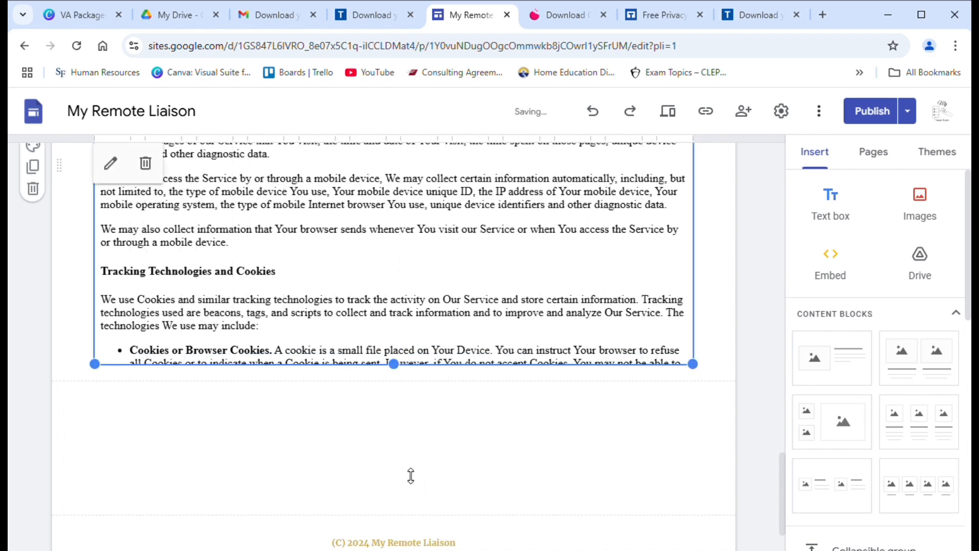
mouse_move(400, 371)
left_mouse_down()
mouse_move(399, 458)
mouse_move(415, 520)
mouse_move(390, 382)
mouse_move(403, 491)
mouse_move(411, 466)
left_mouse_up()
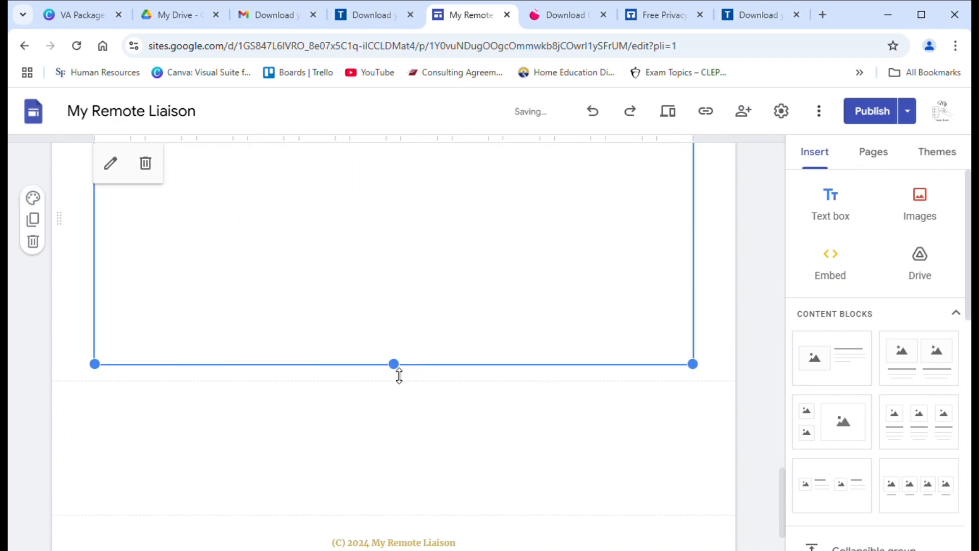
left_click_drag(399, 376, 416, 409)
left_click_drag(398, 374, 409, 420)
left_click_drag(395, 365, 403, 427)
left_click_drag(397, 369, 396, 424)
Step: Keep dragging the policy embed's bottom handle down to reach its closing Contact Us section
left_click_drag(400, 370, 403, 500)
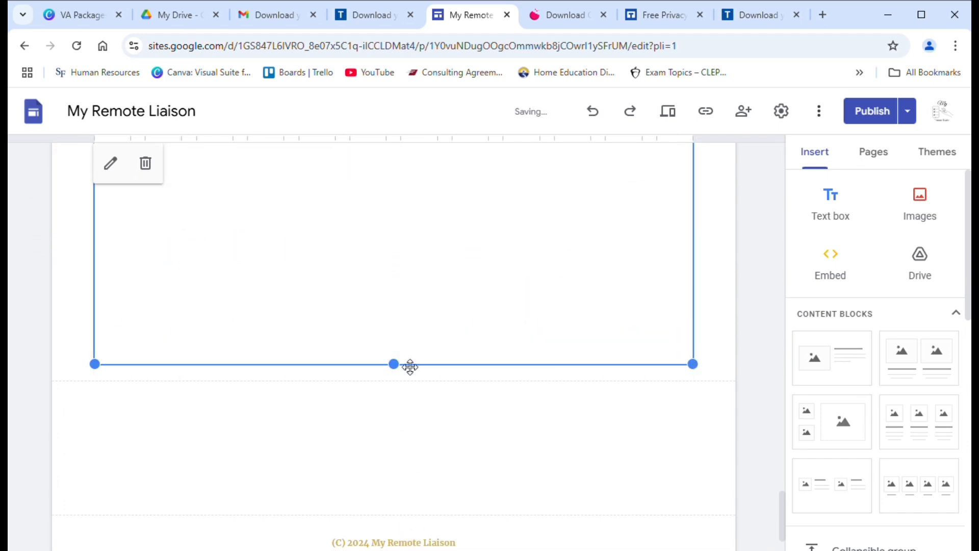
left_click_drag(401, 369, 398, 494)
left_click_drag(398, 371, 407, 490)
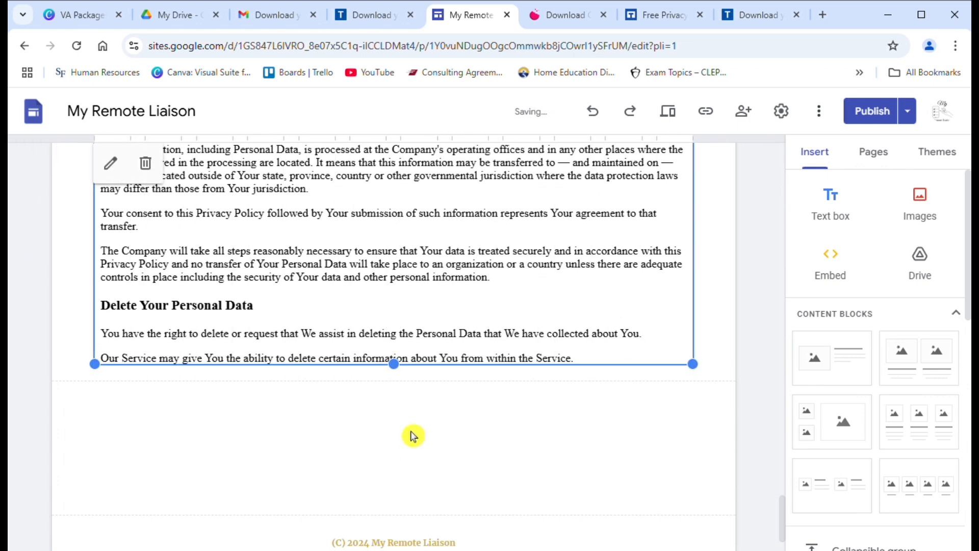
left_click_drag(399, 376, 400, 422)
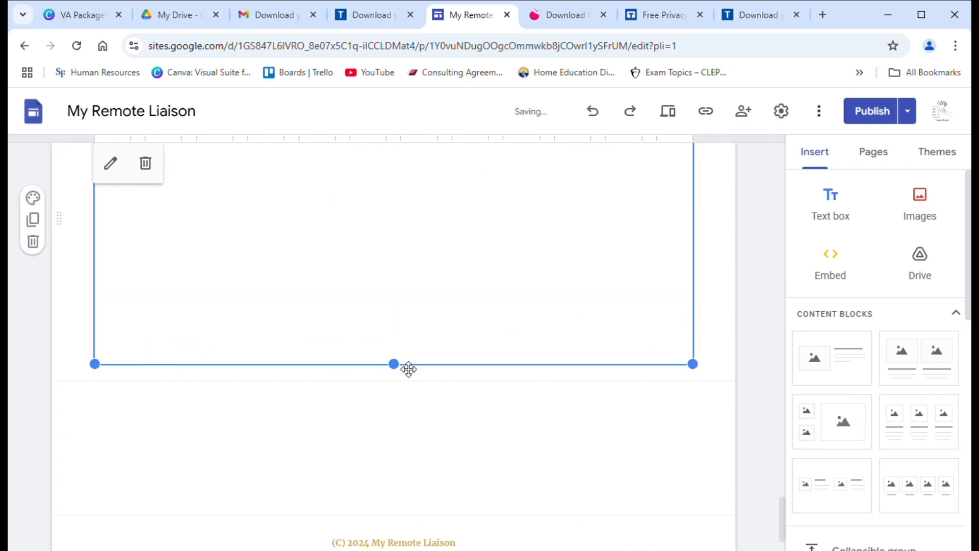
left_click_drag(400, 372, 426, 517)
left_click_drag(397, 368, 401, 496)
left_click_drag(400, 368, 416, 472)
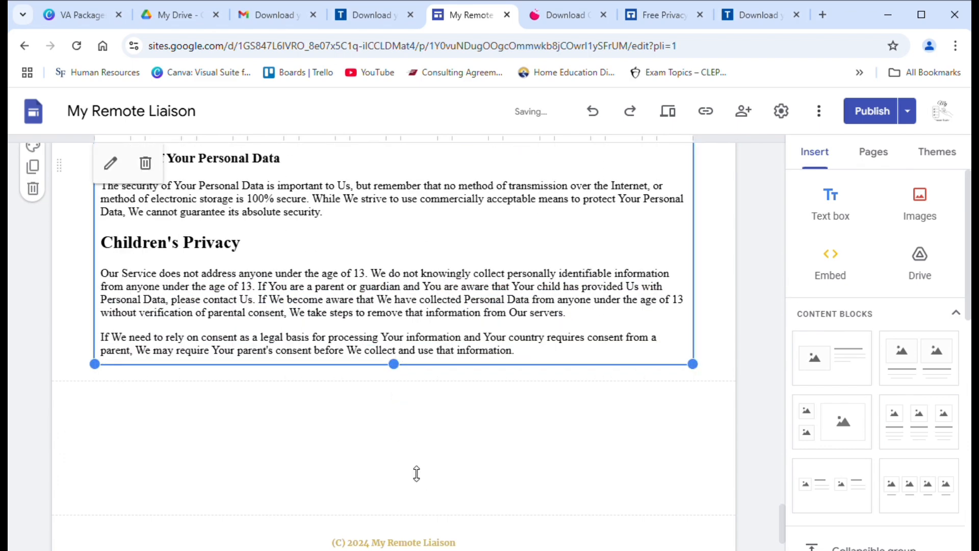
left_click_drag(396, 368, 413, 472)
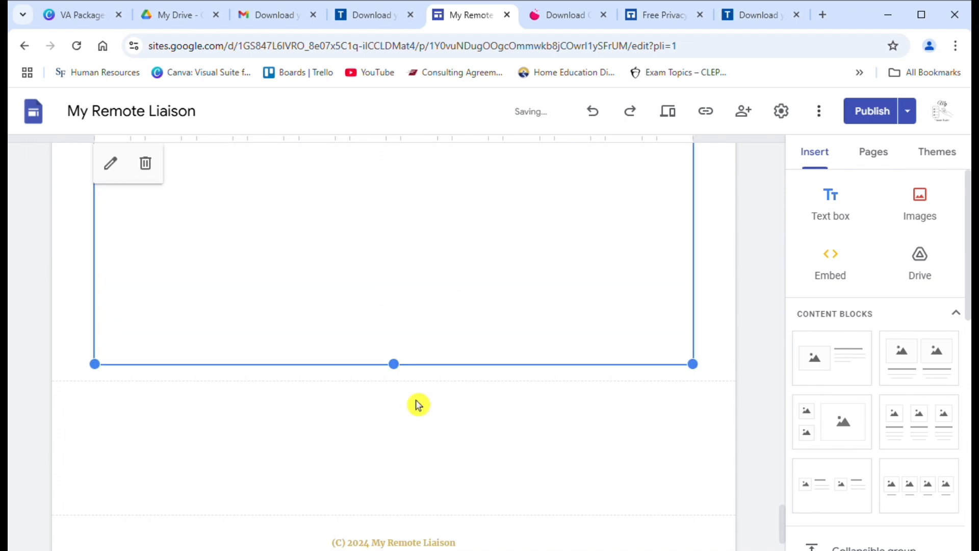
left_click_drag(394, 372, 415, 434)
left_click_drag(396, 372, 408, 437)
mouse_move(395, 376)
left_mouse_down()
mouse_move(393, 387)
mouse_move(396, 367)
left_mouse_up()
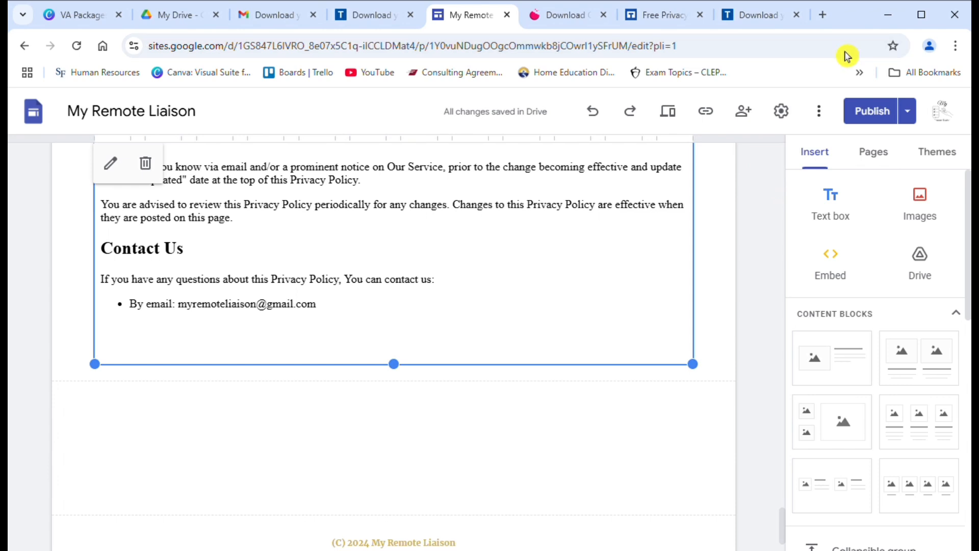
Step: Publish the site and view its page list, including Privacy Policy
left_click(882, 112)
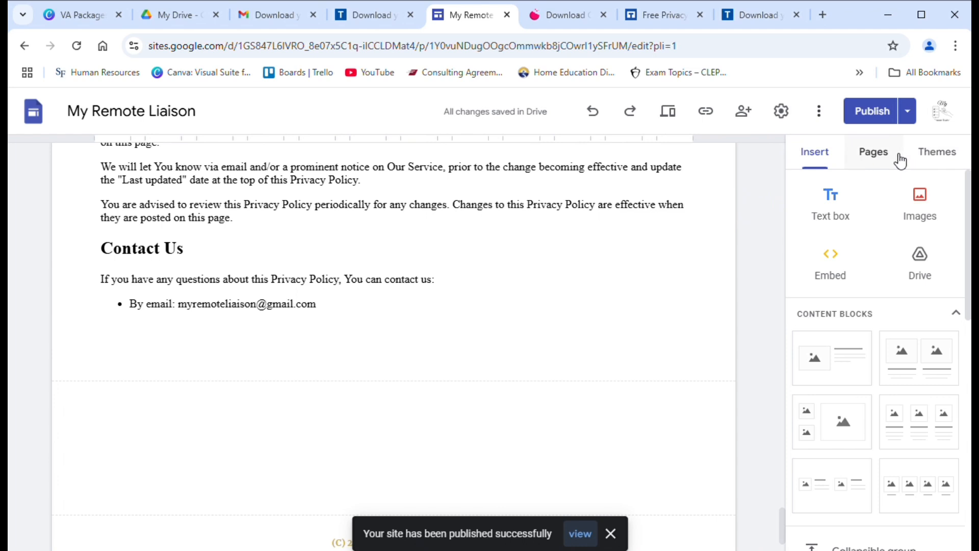
left_click_drag(969, 217, 957, 309)
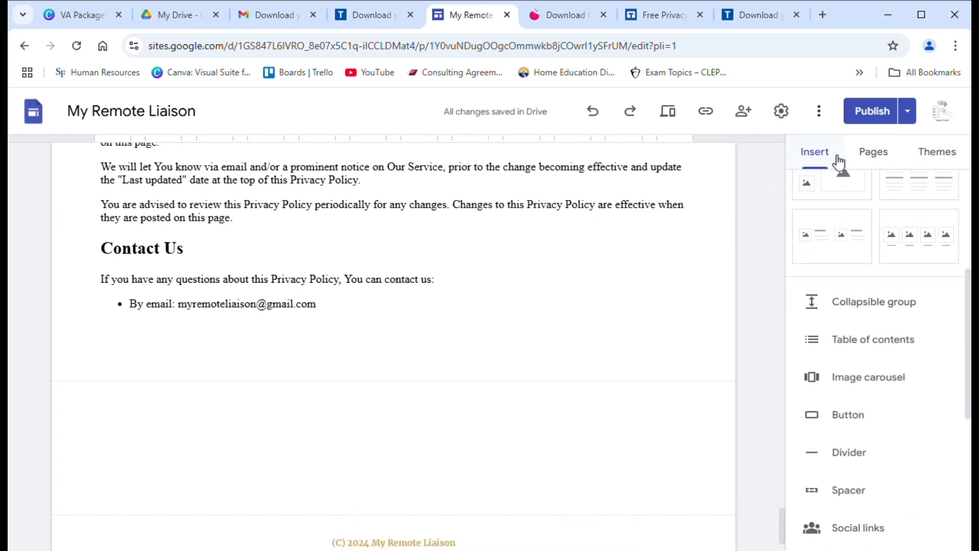
left_click(873, 162)
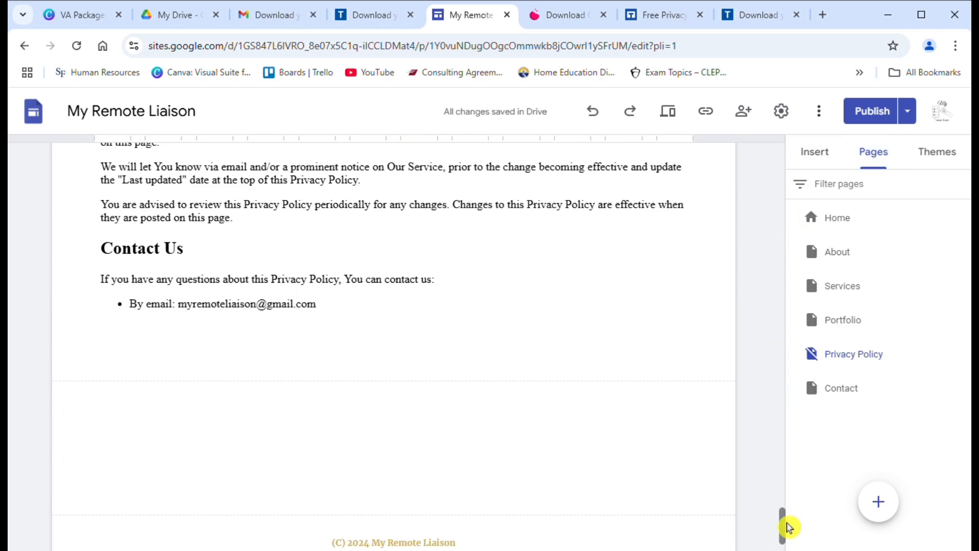
left_click_drag(790, 528, 808, 542)
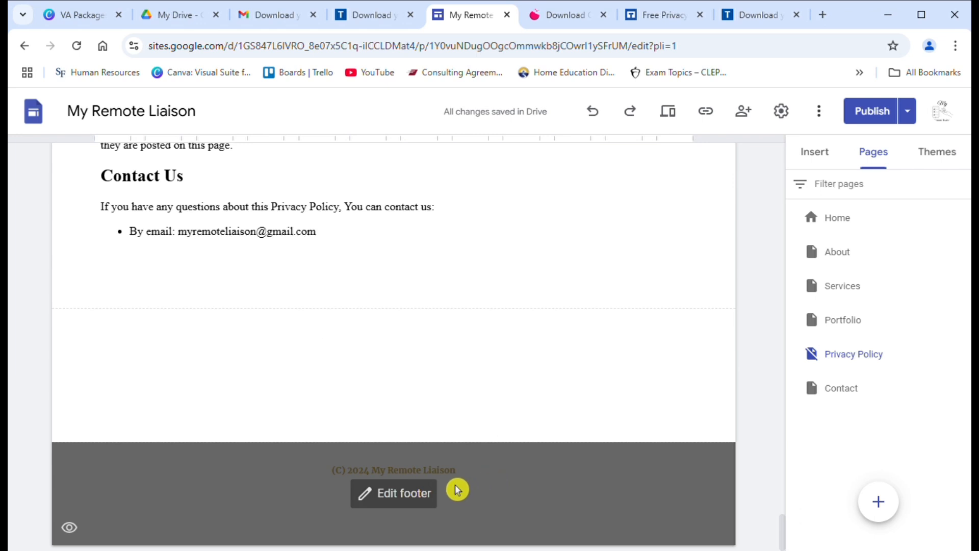
Step: Add a spaced 'Privacy & Cookie Policy' line beneath the footer copyright and select it for linking
left_click(433, 499)
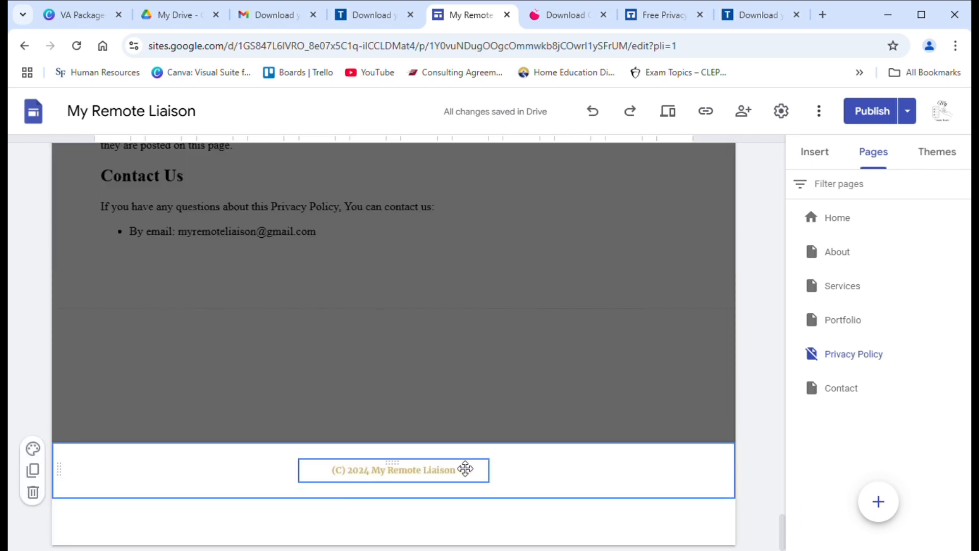
left_click(465, 474)
key("Return")
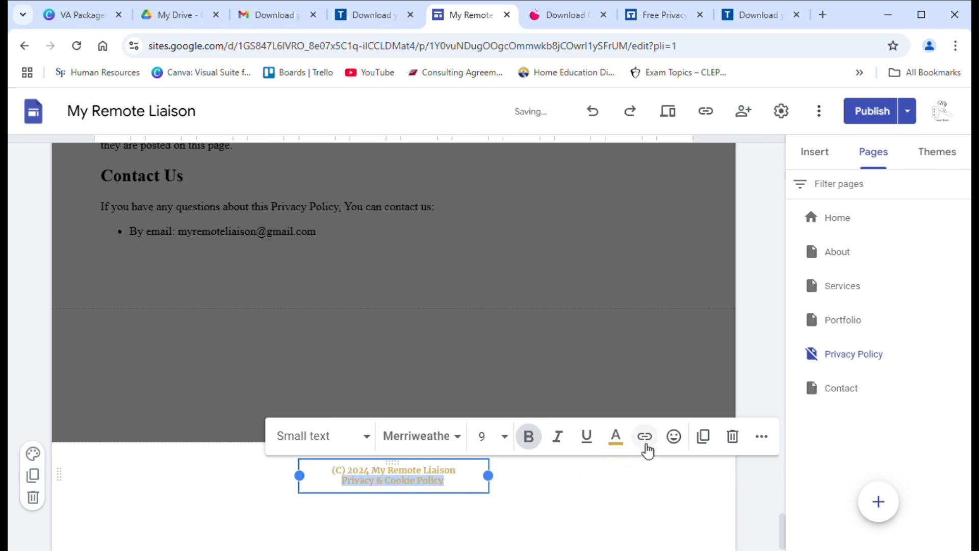
left_click(460, 489)
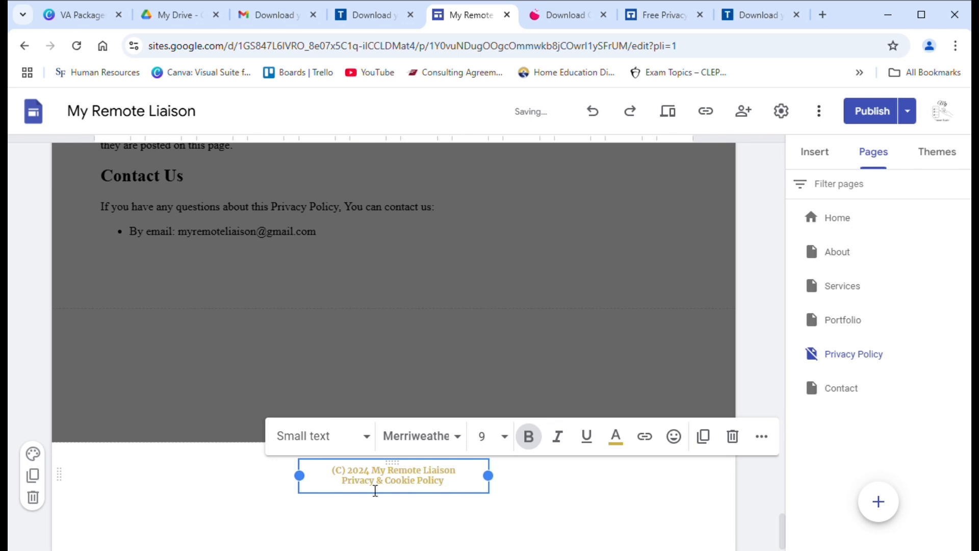
left_click(350, 488)
key("Return")
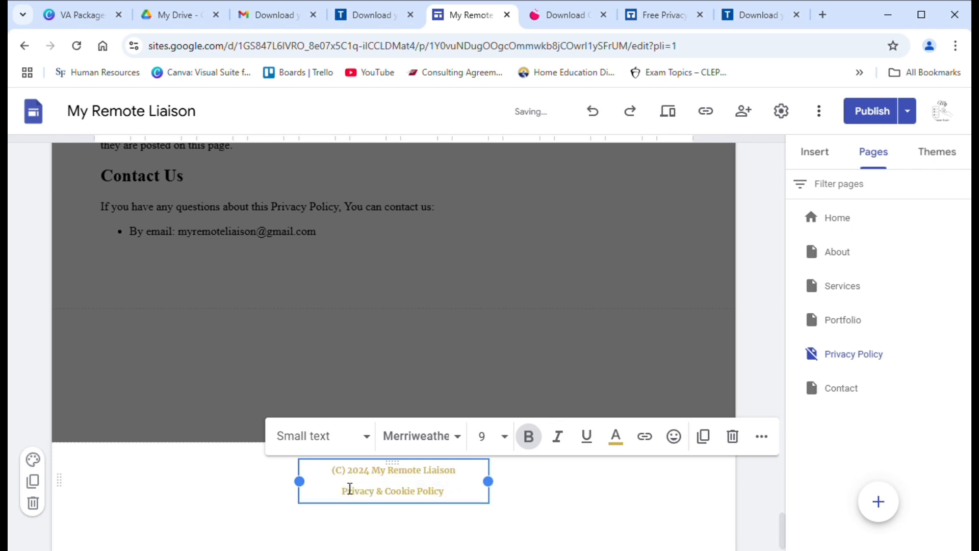
left_click_drag(342, 491, 462, 498)
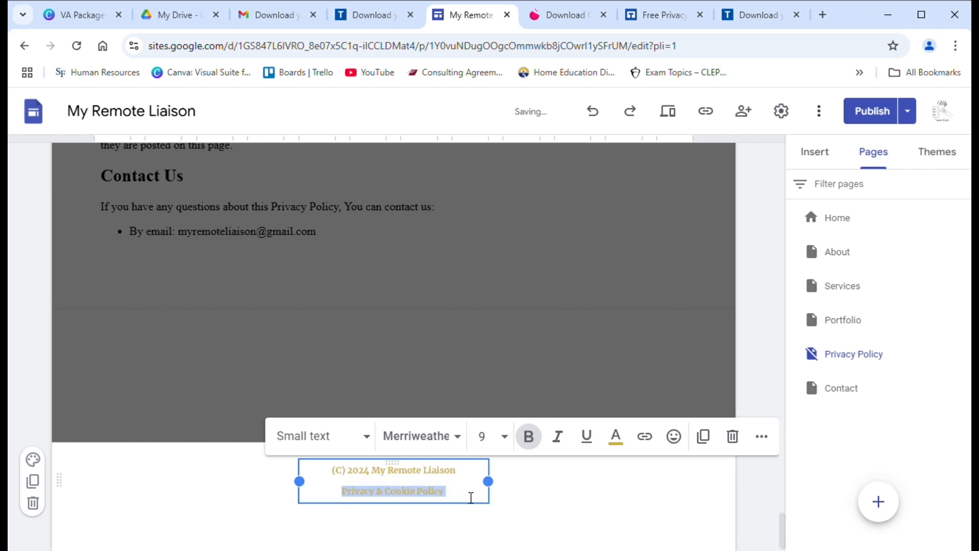
left_click(646, 438)
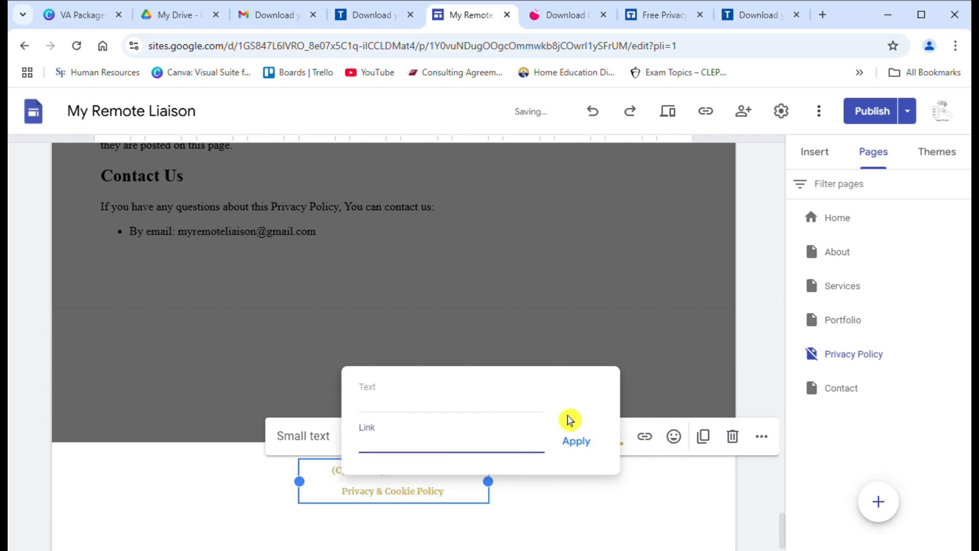
Step: Open the footer text's link settings twice, dismissing them without setting a link
left_click(503, 412)
left_click(474, 446)
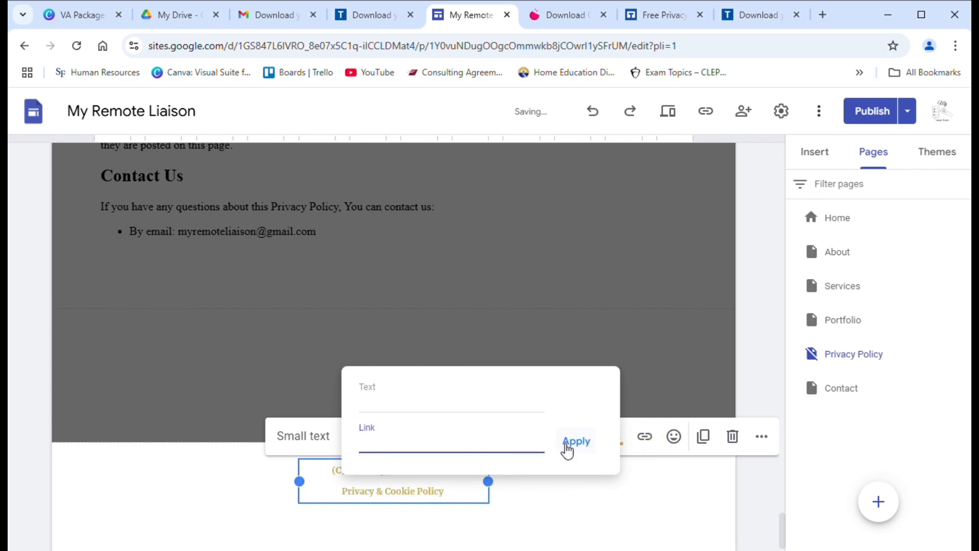
left_click(525, 414)
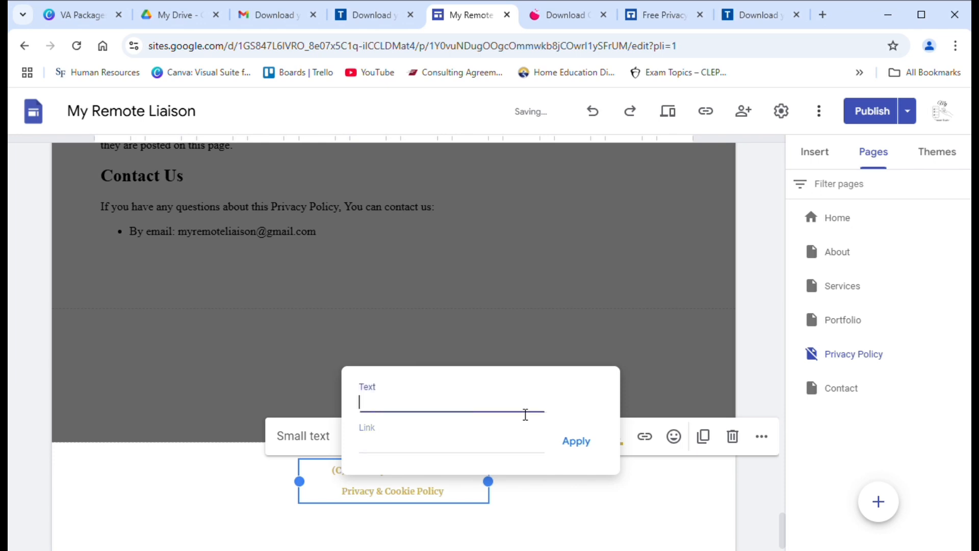
left_click(515, 492)
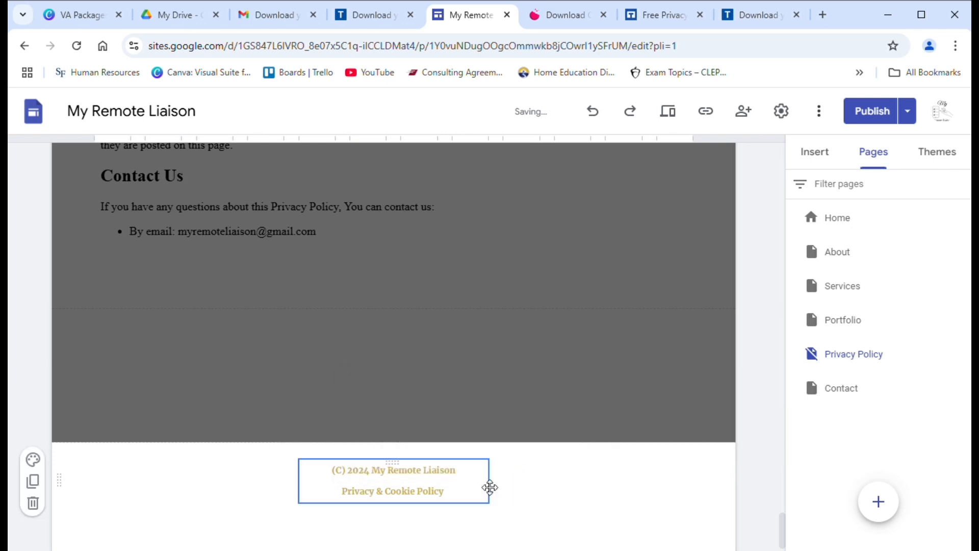
left_click(458, 502)
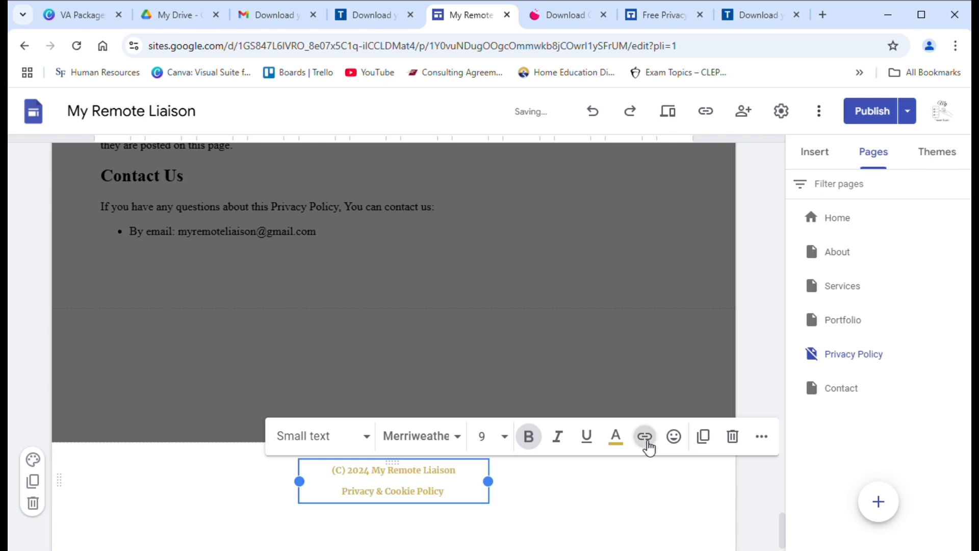
left_click(646, 440)
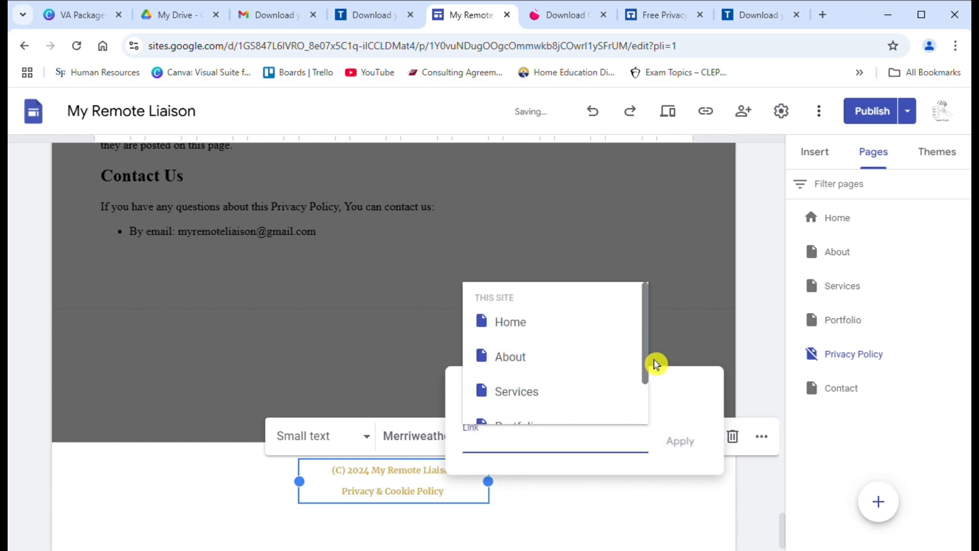
left_click_drag(657, 364, 653, 403)
mouse_move(655, 437)
left_mouse_down()
mouse_move(627, 322)
mouse_move(656, 429)
left_mouse_up()
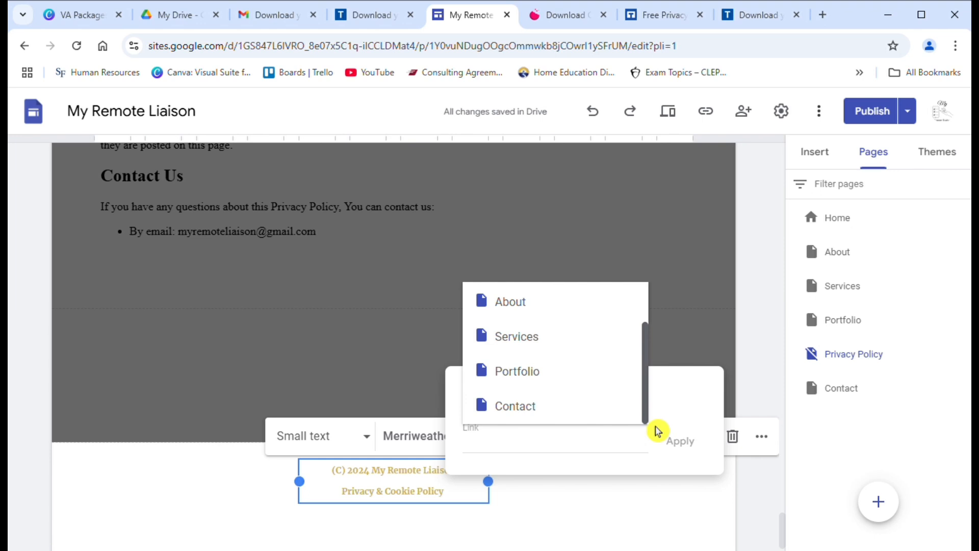
left_click(687, 352)
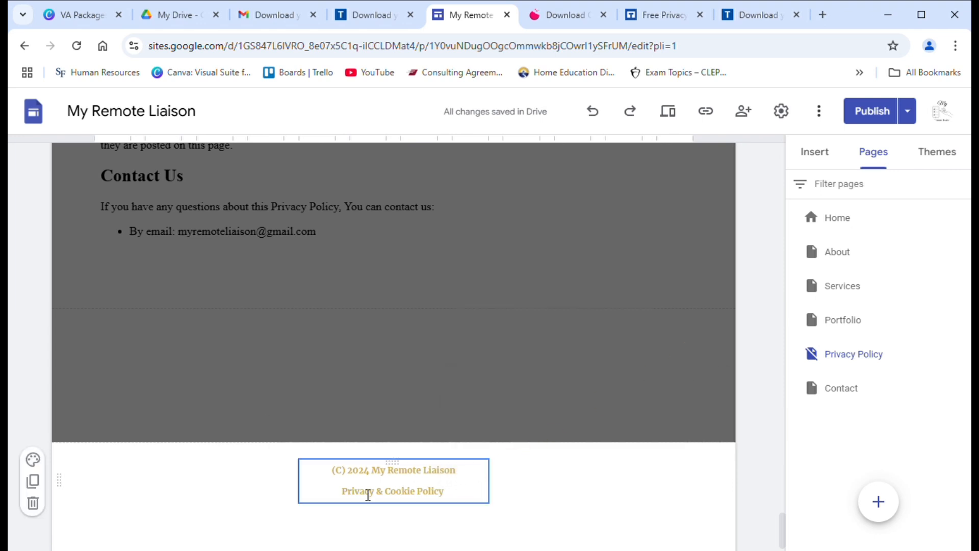
Step: Link the 'Privacy & Cookie Policy' footer text to the corrected Privacy Policy page address
left_click_drag(346, 499, 415, 501)
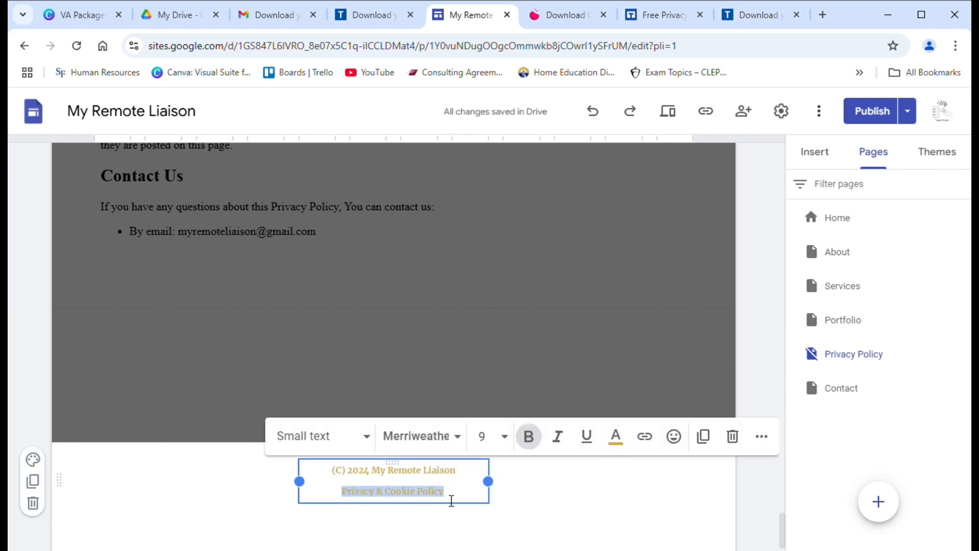
left_click(643, 440)
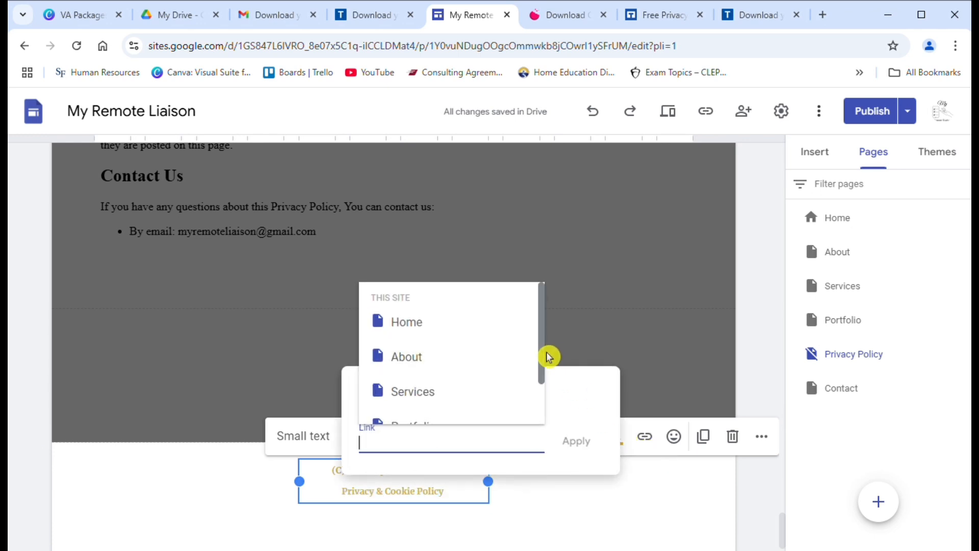
left_click_drag(542, 356, 544, 411)
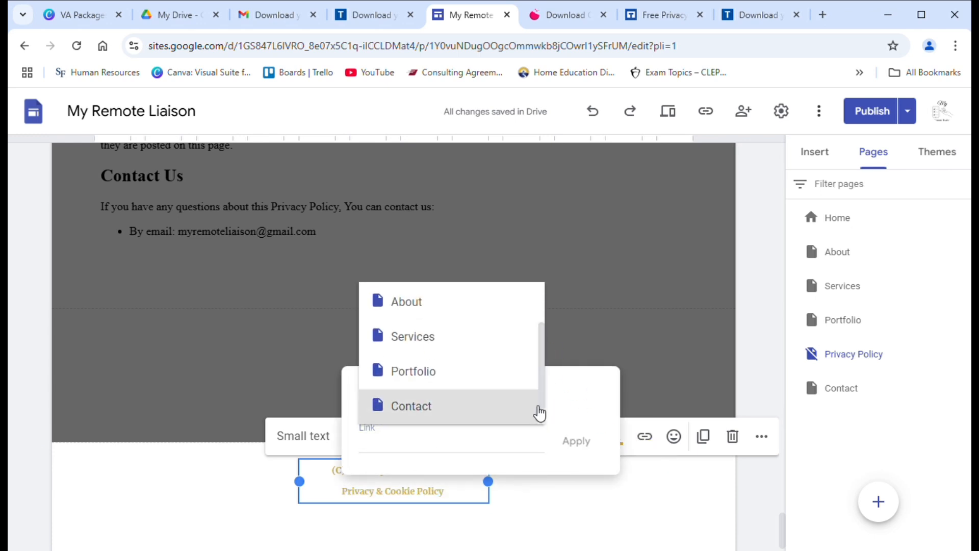
type("P")
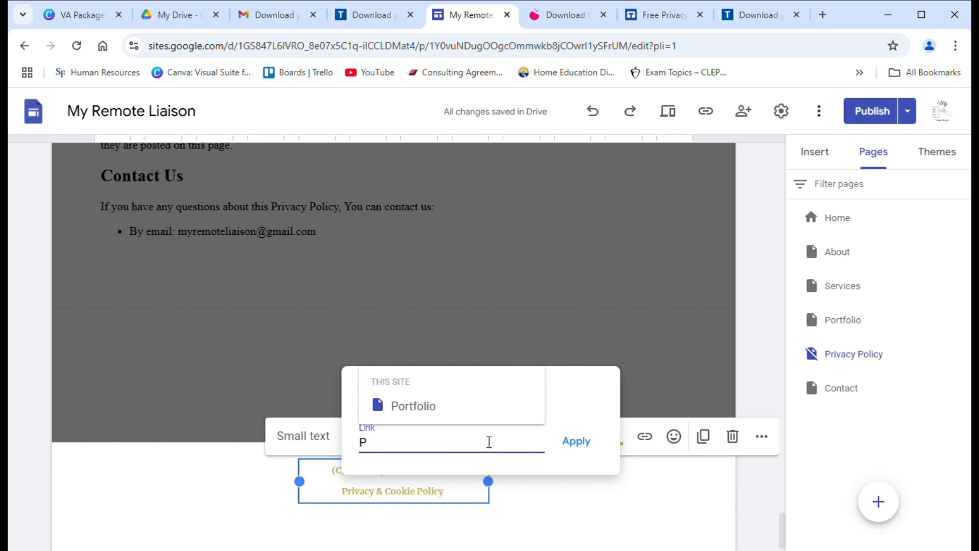
type("r")
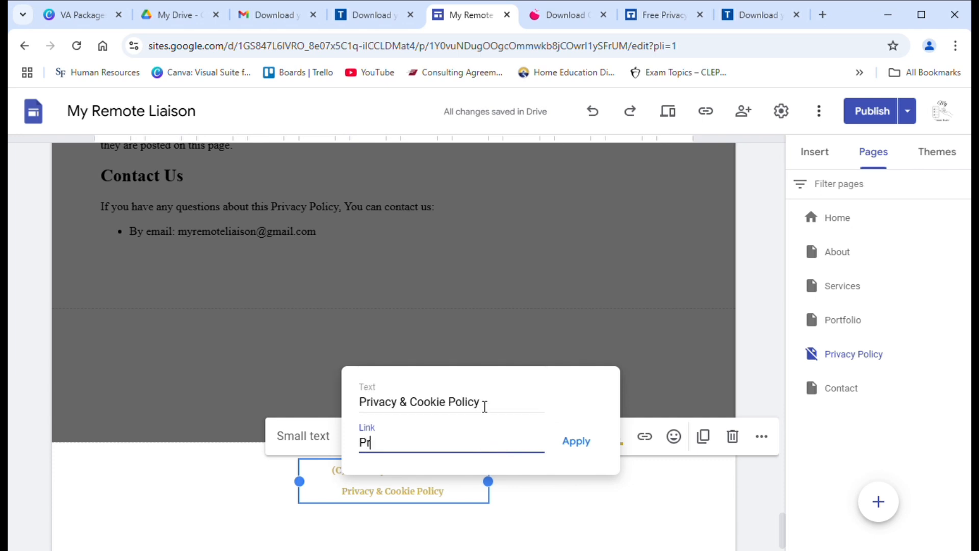
left_click(481, 410)
double_click(427, 403)
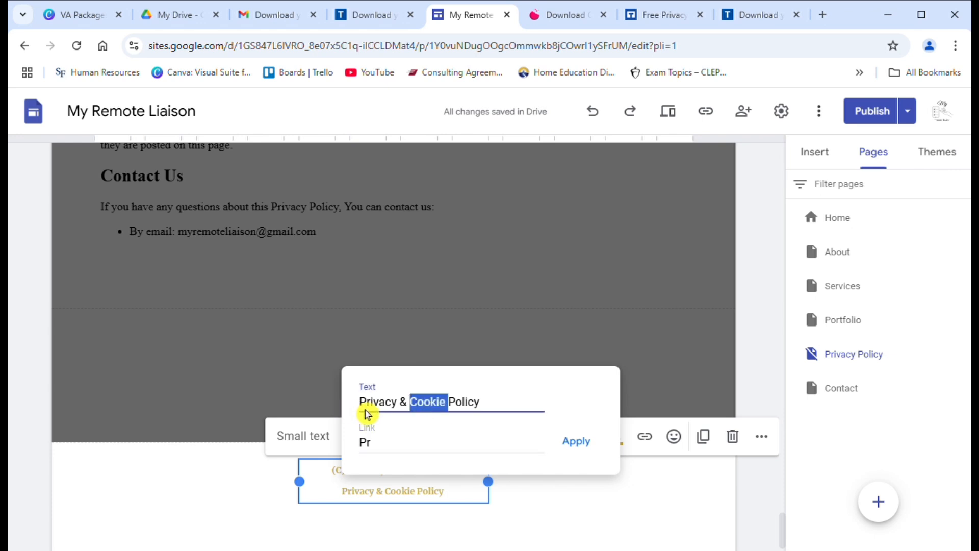
left_click(396, 444)
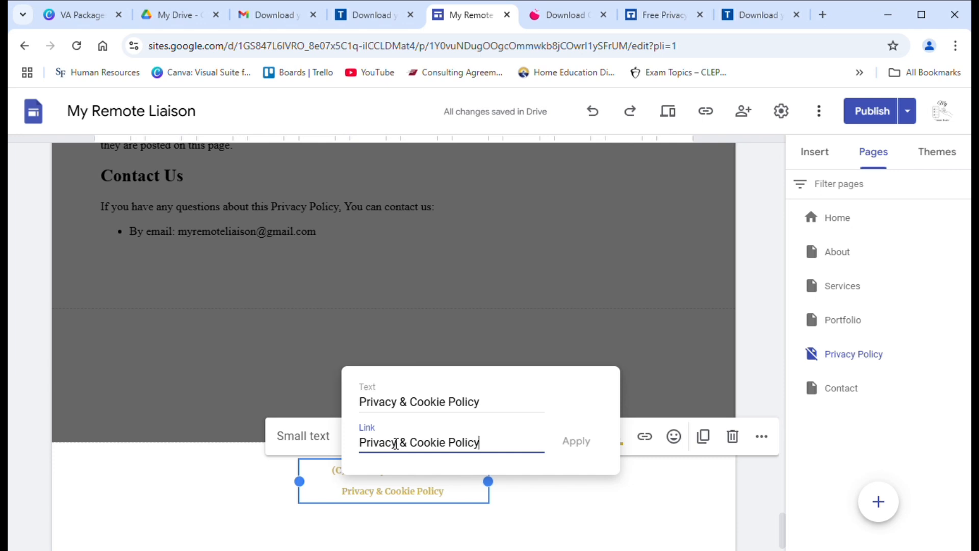
left_click(542, 413)
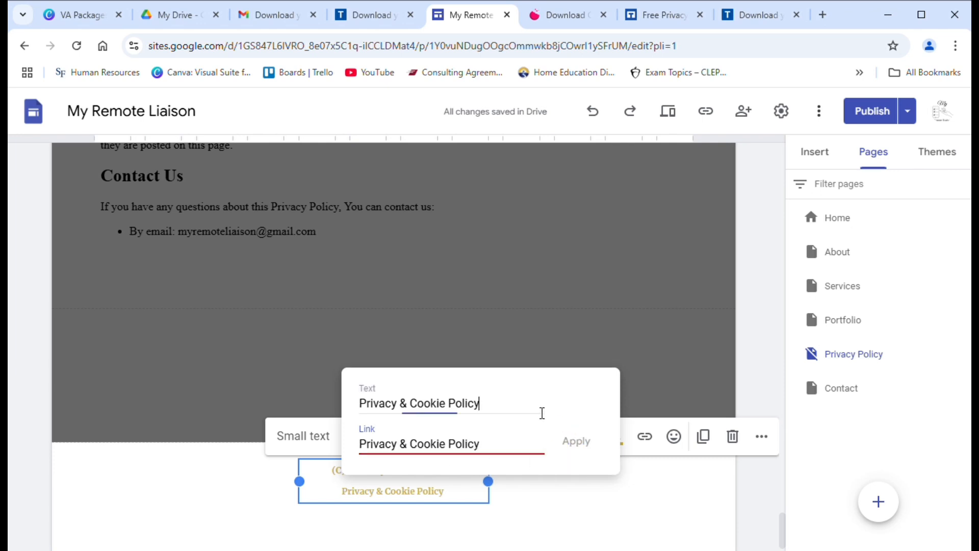
left_click(515, 451)
key("BackSpace")
key("BackSpace")
key("BackSpace")
key("BackSpace")
key("BackSpace")
key("BackSpace")
key("BackSpace")
key("BackSpace")
key("BackSpace")
key("BackSpace")
key("BackSpace")
key("BackSpace")
key("BackSpace")
key("BackSpace")
key("BackSpace")
key("BackSpace")
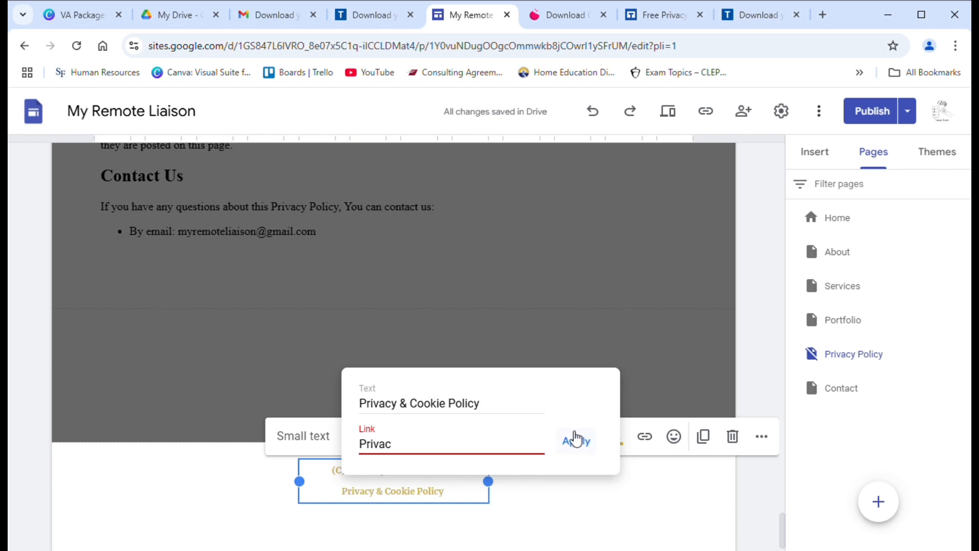
key("BackSpace")
key("BackSpace")
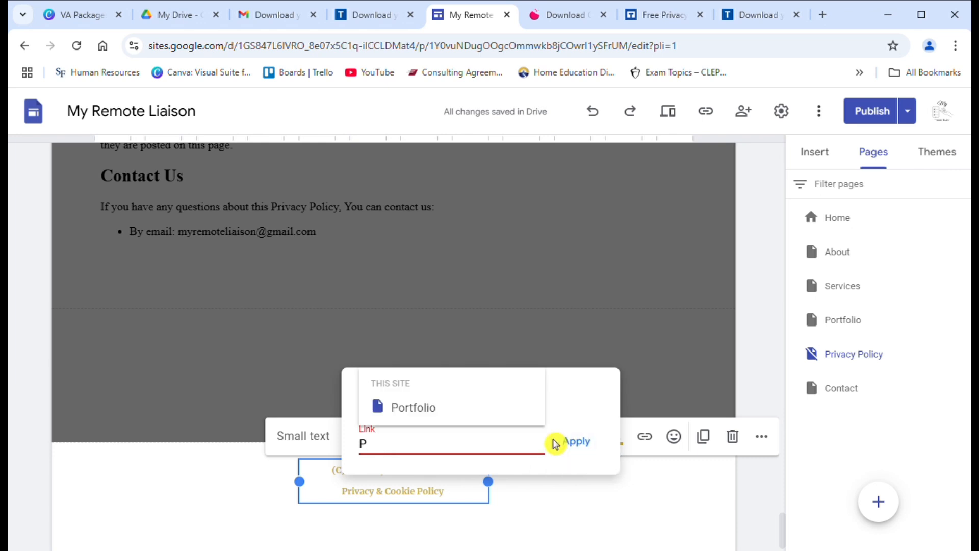
type("r")
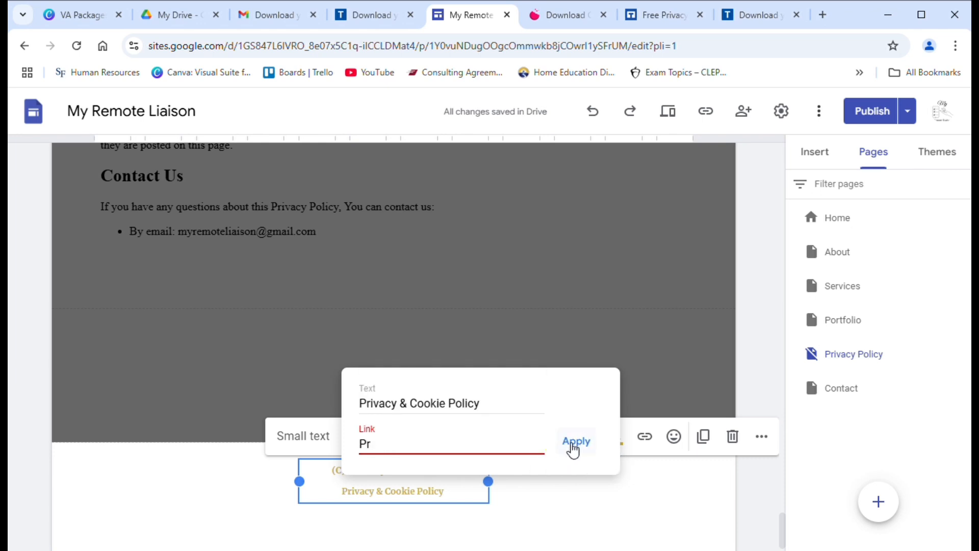
left_click(573, 448)
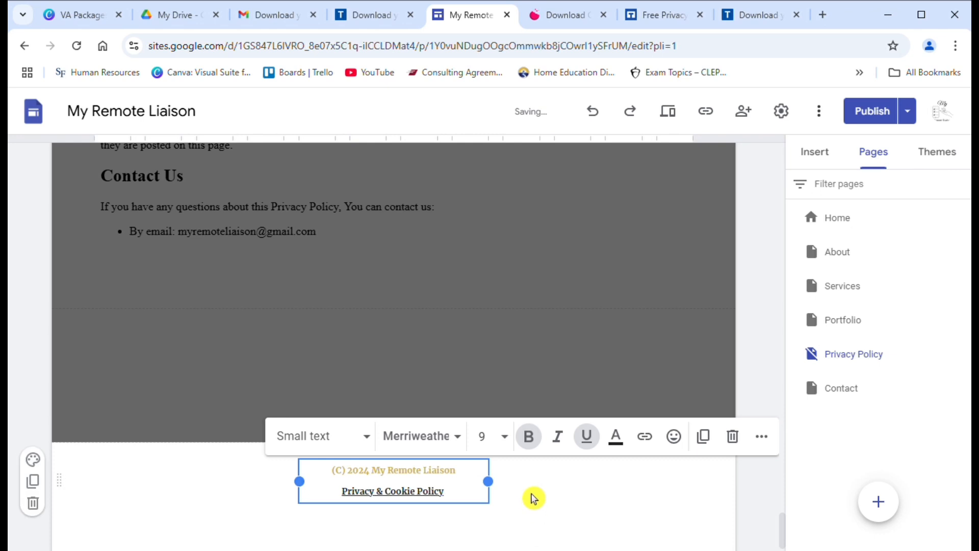
left_click(531, 499)
Step: Recolour the Privacy & Cookie Policy link to the custom gold and publish the site
left_click_drag(343, 494, 452, 493)
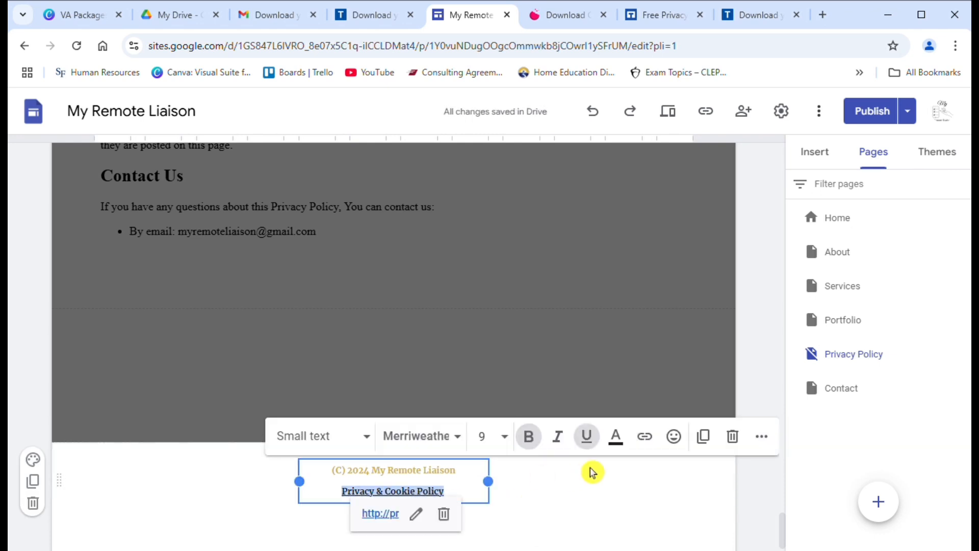
left_click(616, 436)
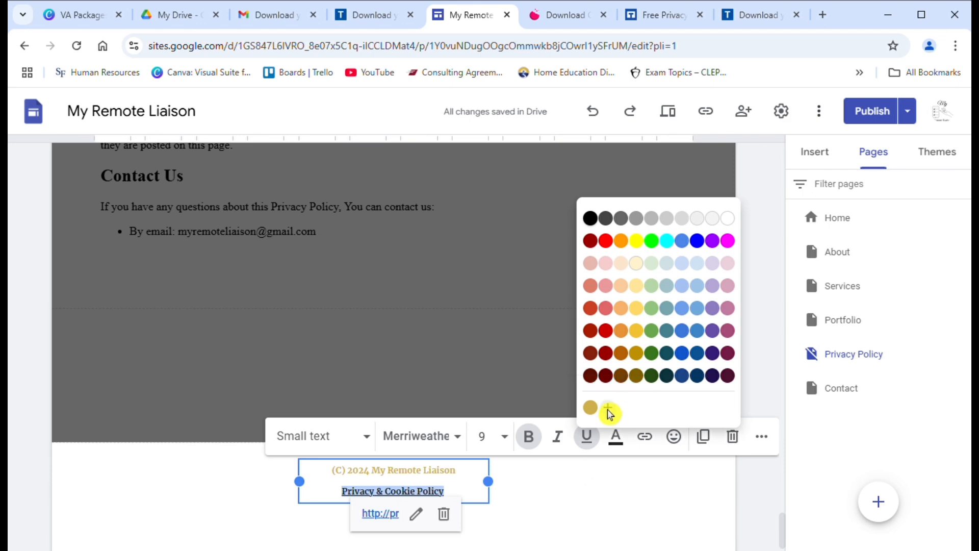
left_click(591, 407)
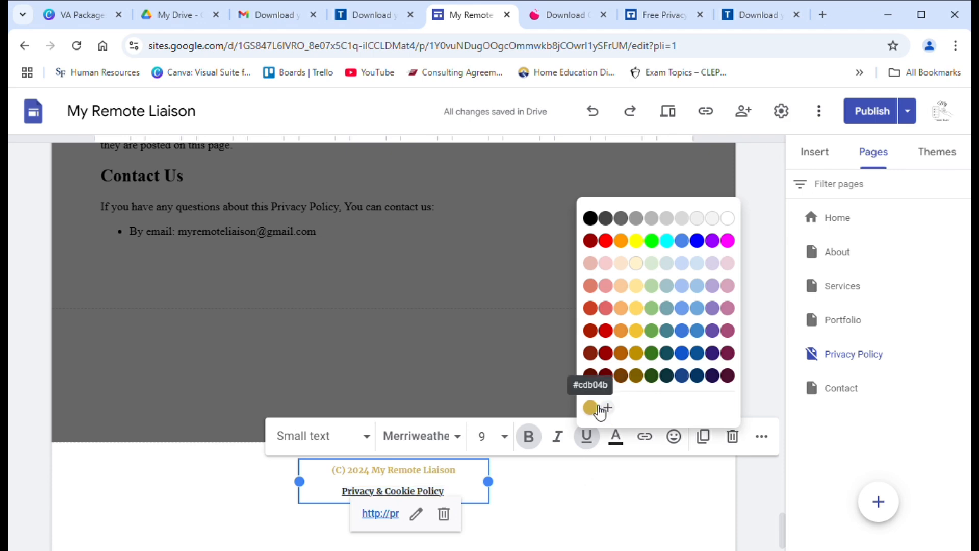
left_click(575, 474)
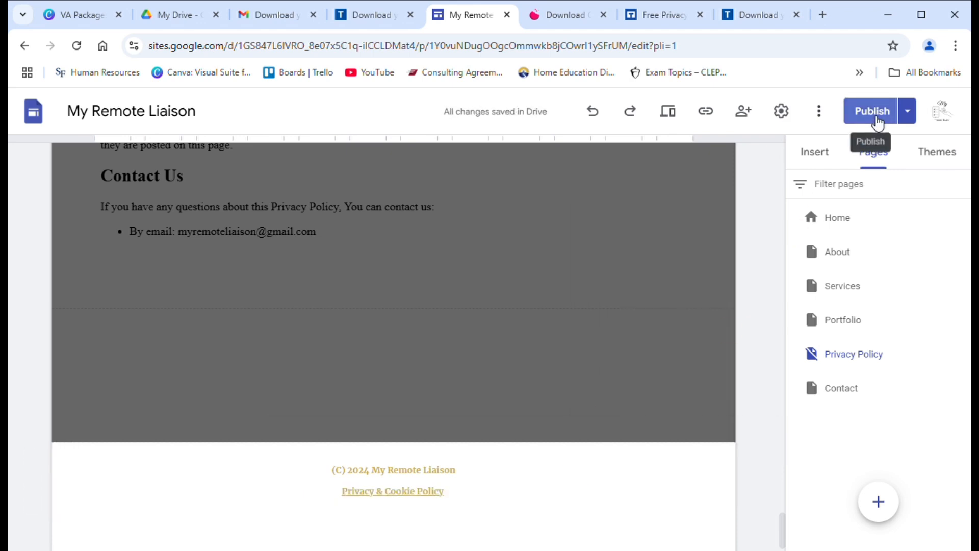
left_click(877, 121)
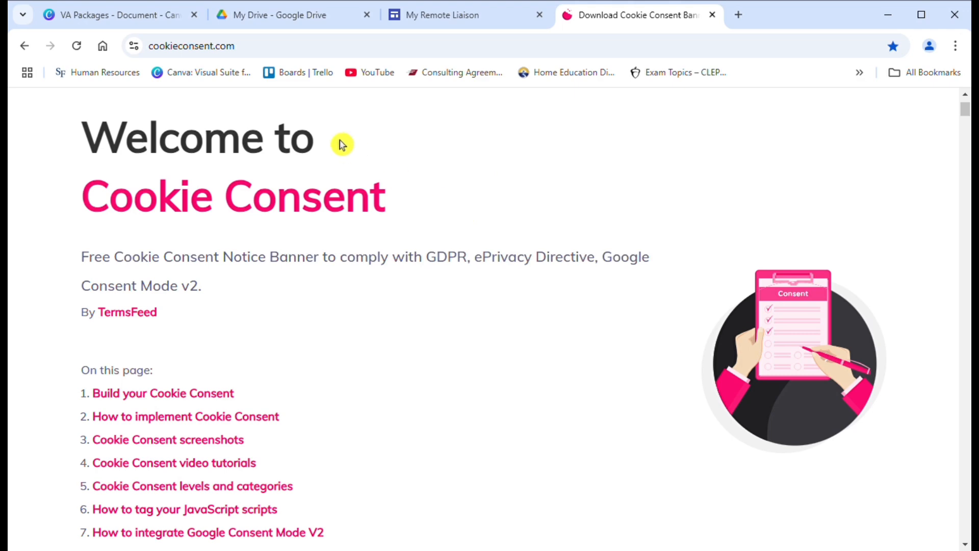
Step: Go from cookieconsent.com to TermsFeed's Privacy Policy Generator via the Products menu
left_click(137, 322)
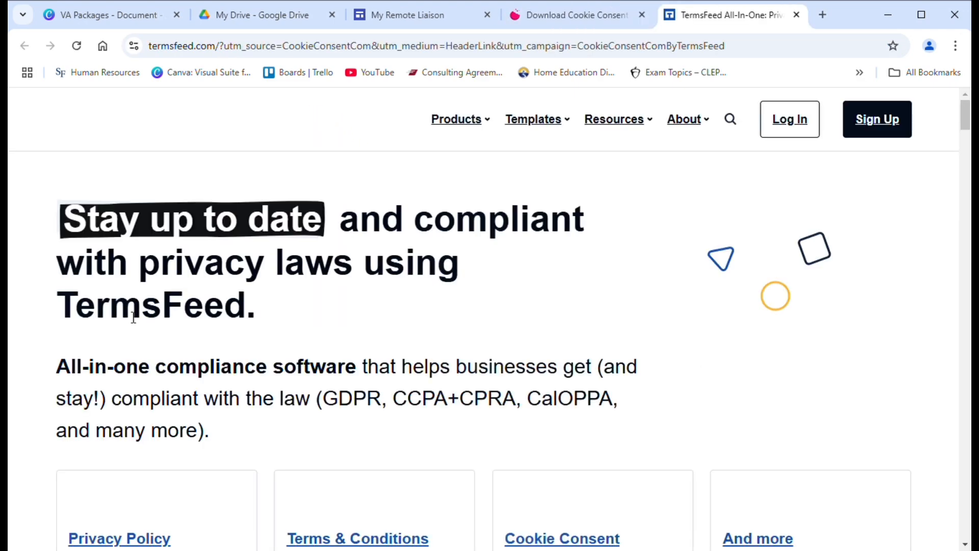
left_click(475, 124)
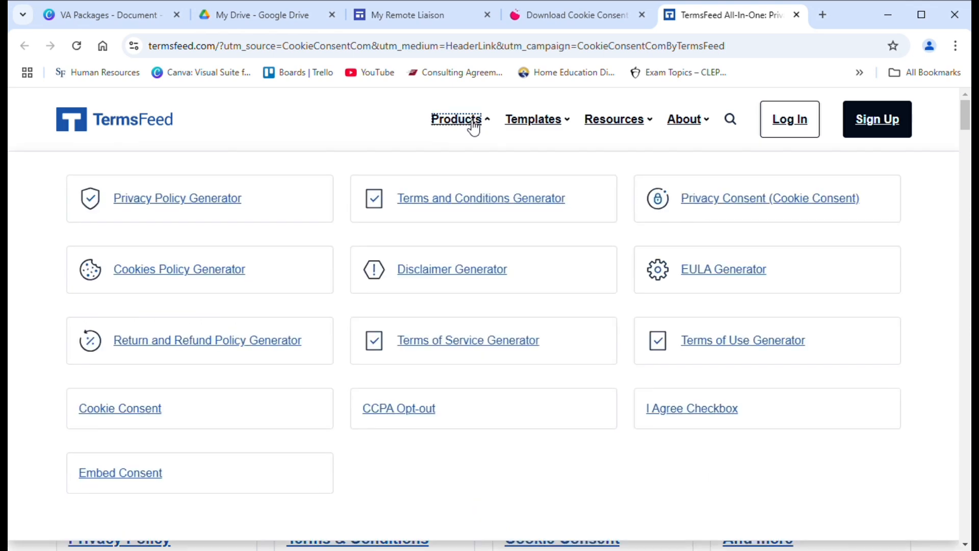
left_click(179, 212)
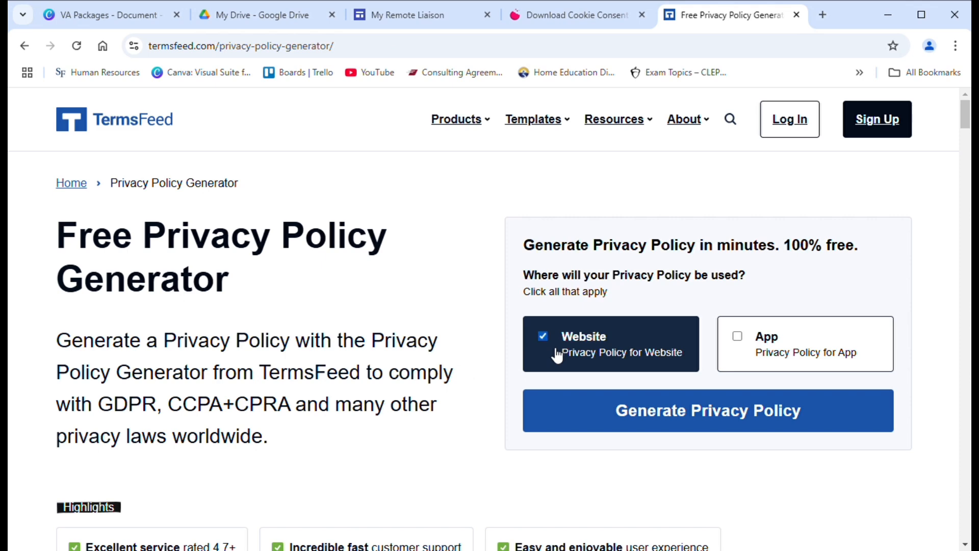
Step: Choose Website and enter the site URL, site name, business owner type, business name and address
left_click(585, 421)
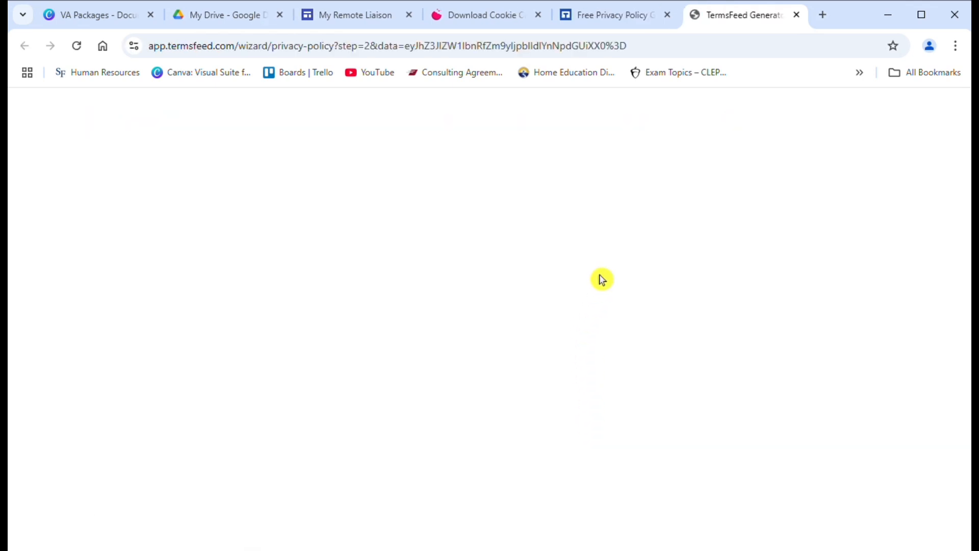
left_click(291, 321)
type("myremoteliaison.co")
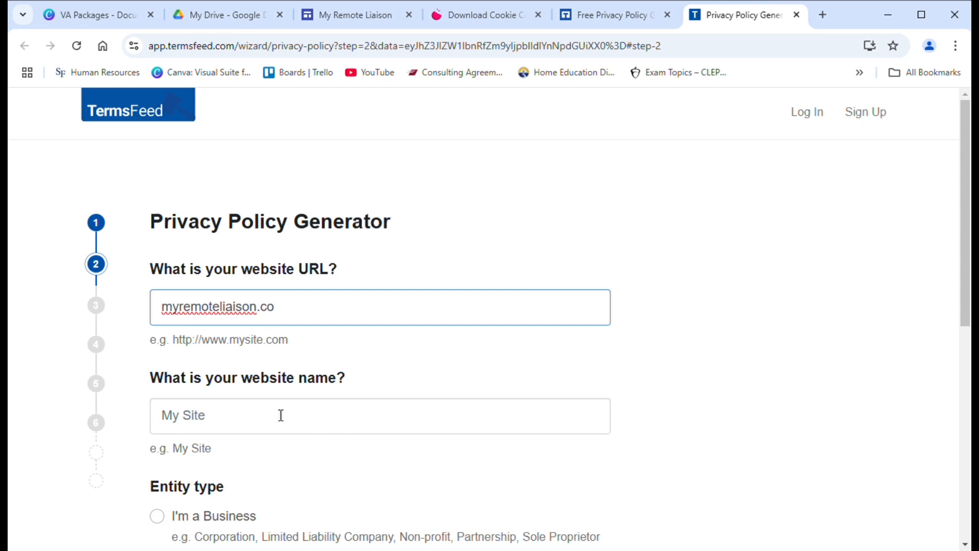
left_click(281, 415)
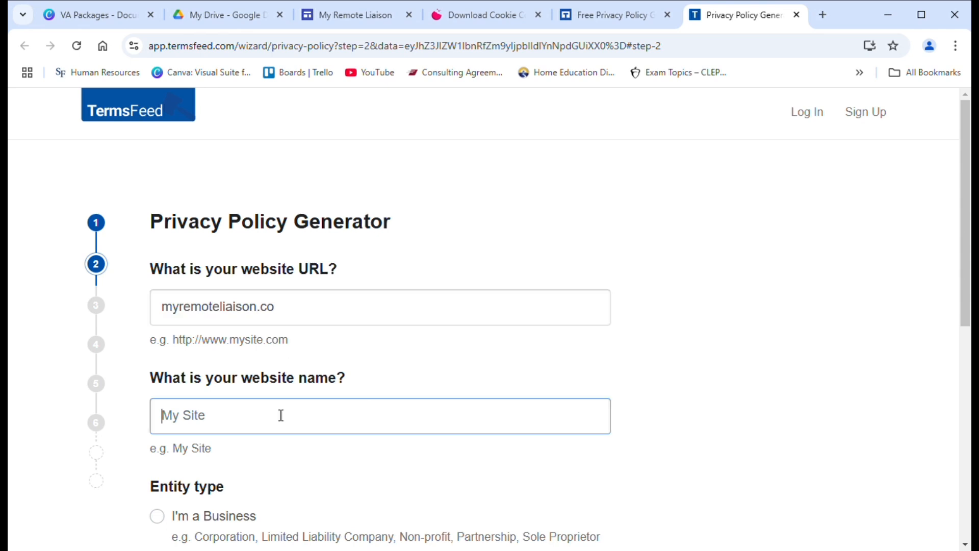
type("My Remote Liaison")
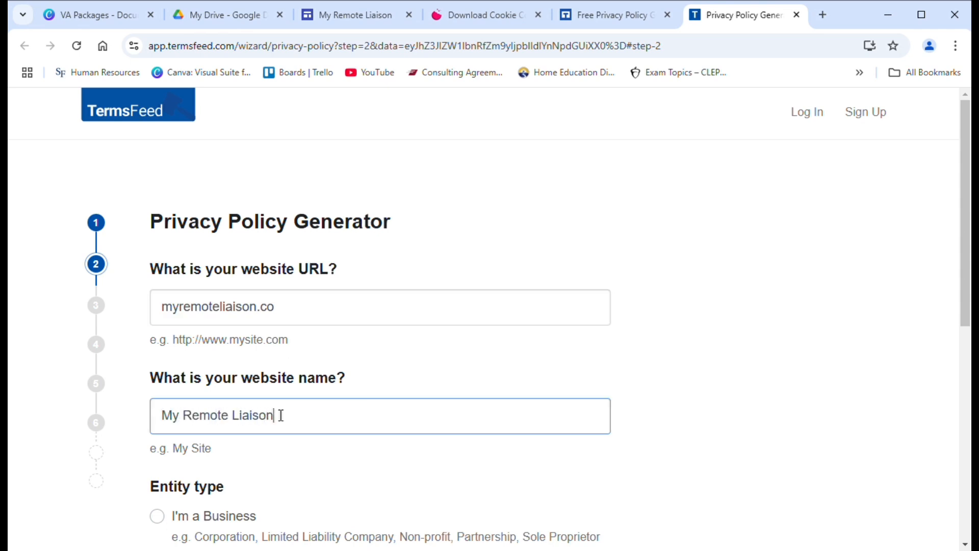
left_click_drag(966, 342, 966, 418)
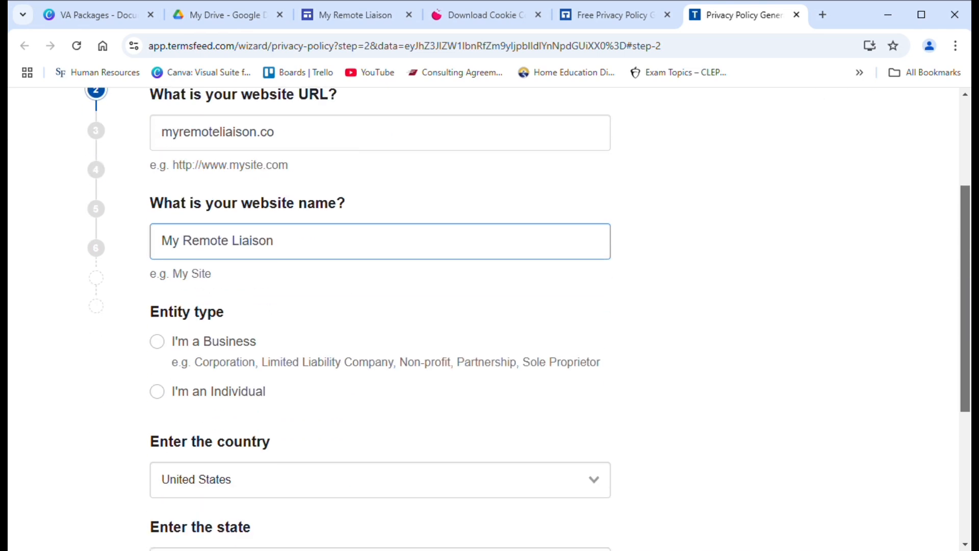
scroll(544, 317, "down", 1)
left_click(175, 329)
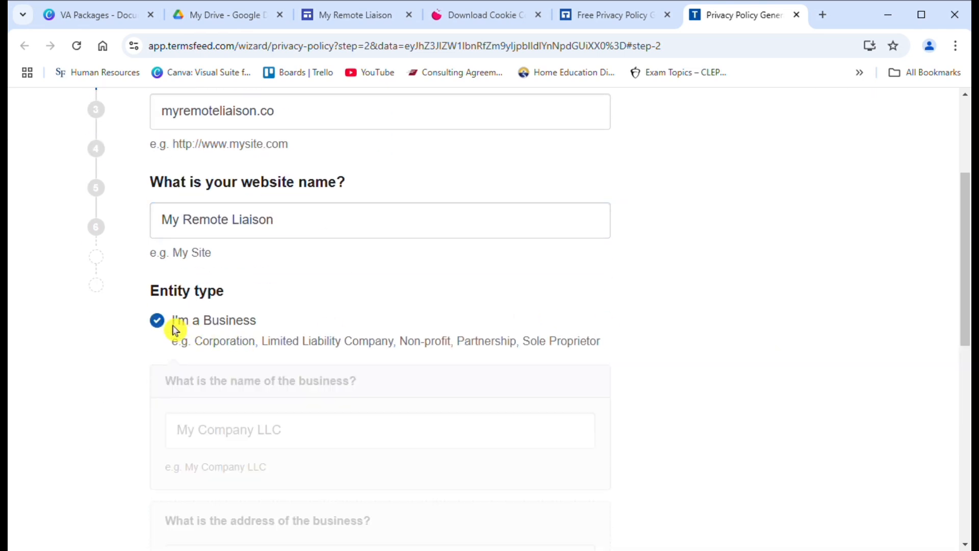
left_click_drag(966, 271, 966, 325)
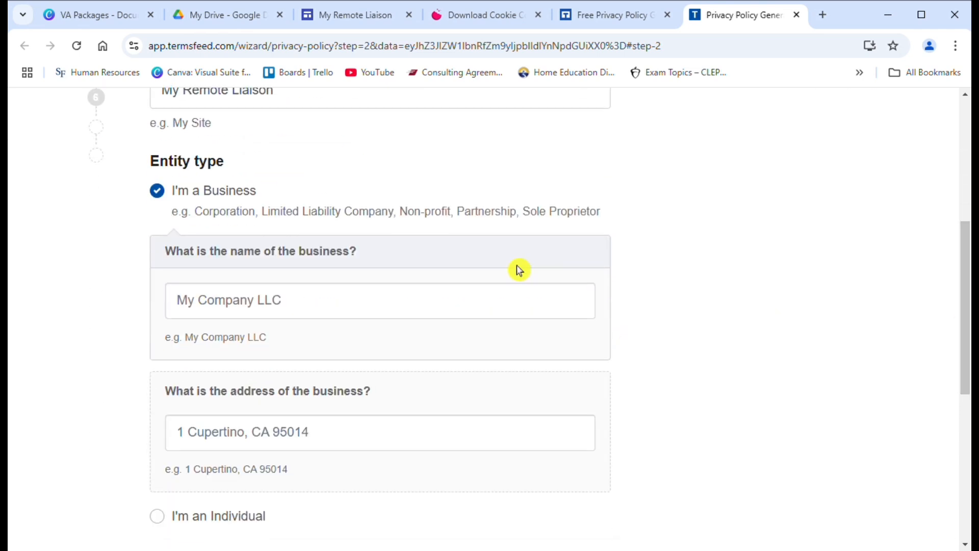
left_click(493, 317)
type("My Remote Liaison")
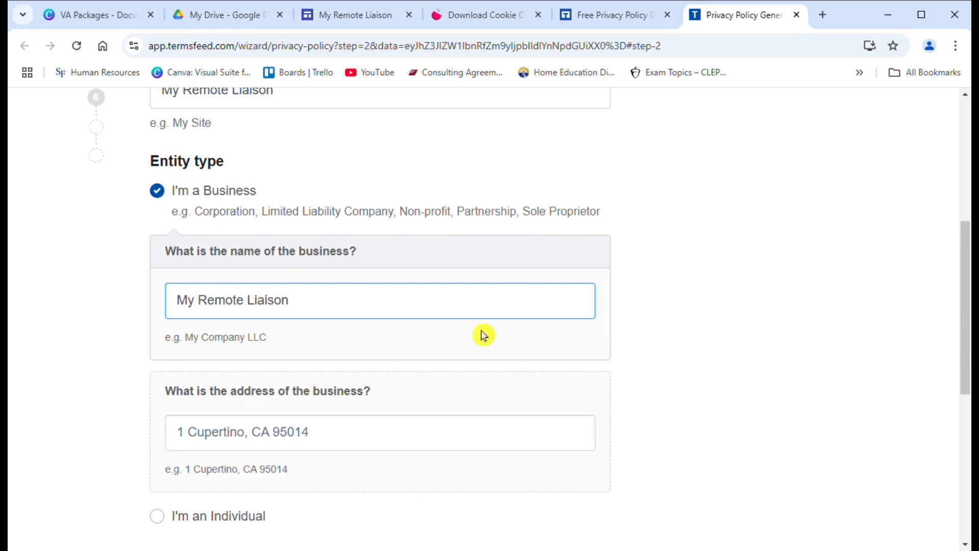
left_click(410, 447)
type("Gainesville, FL")
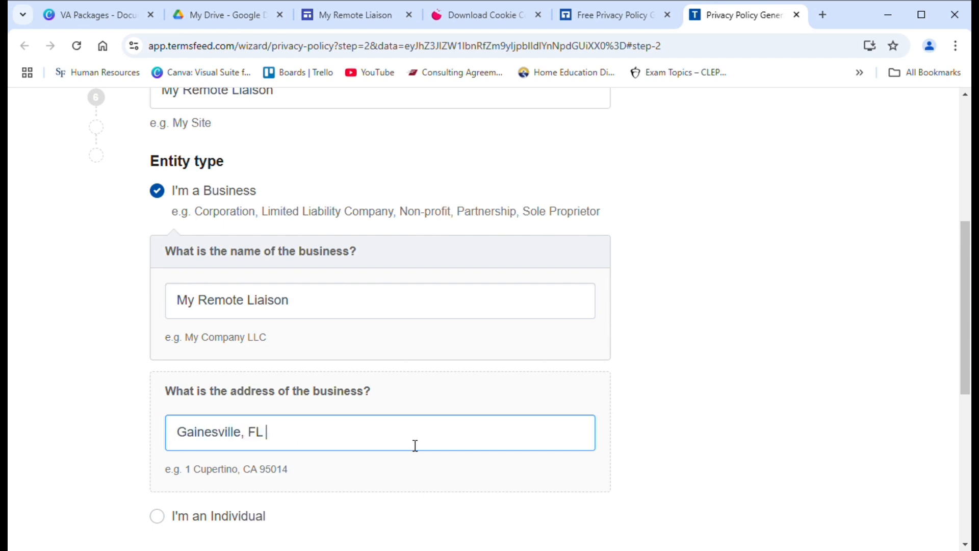
Step: Set the state to Florida and continue to step 3
scroll(969, 406, "down", 4)
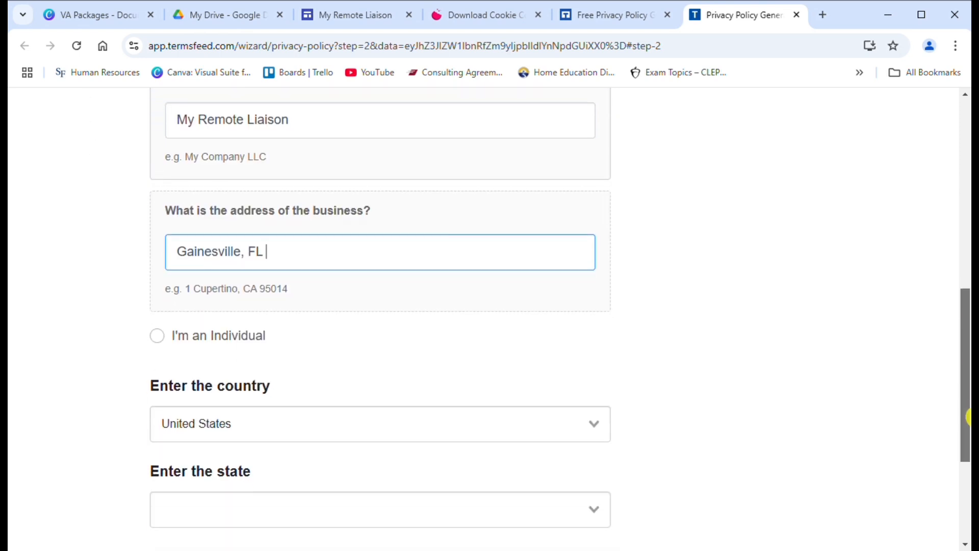
left_click(218, 493)
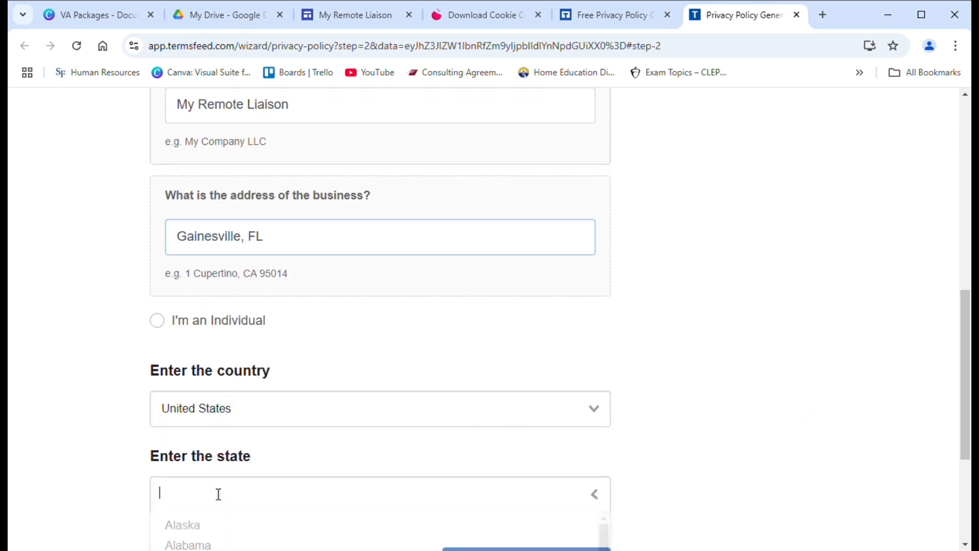
scroll(957, 353, "down", 4)
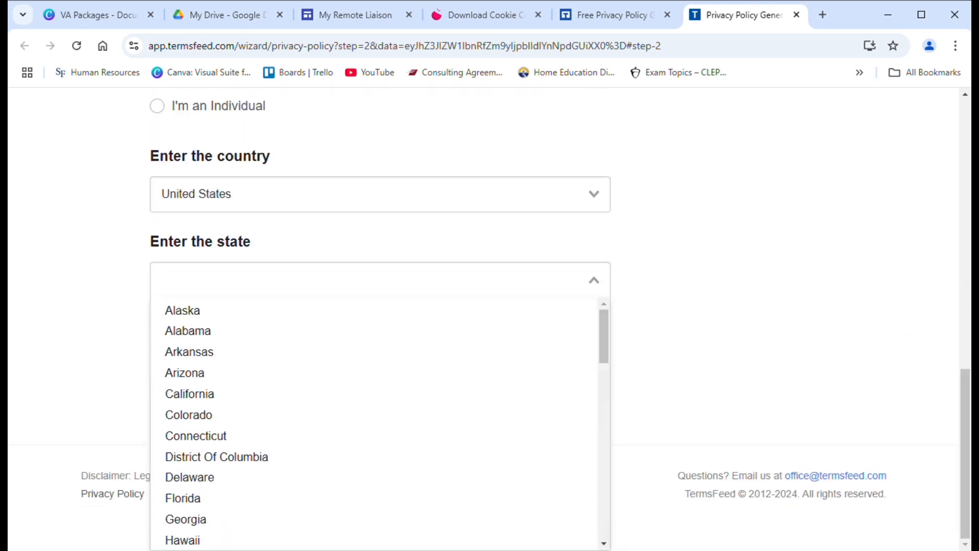
left_click_drag(607, 342, 607, 374)
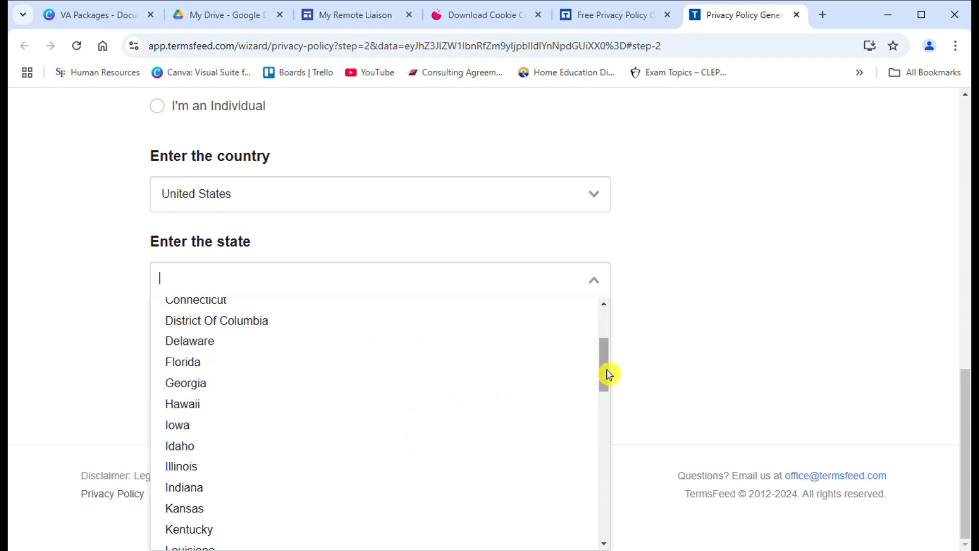
left_click(223, 371)
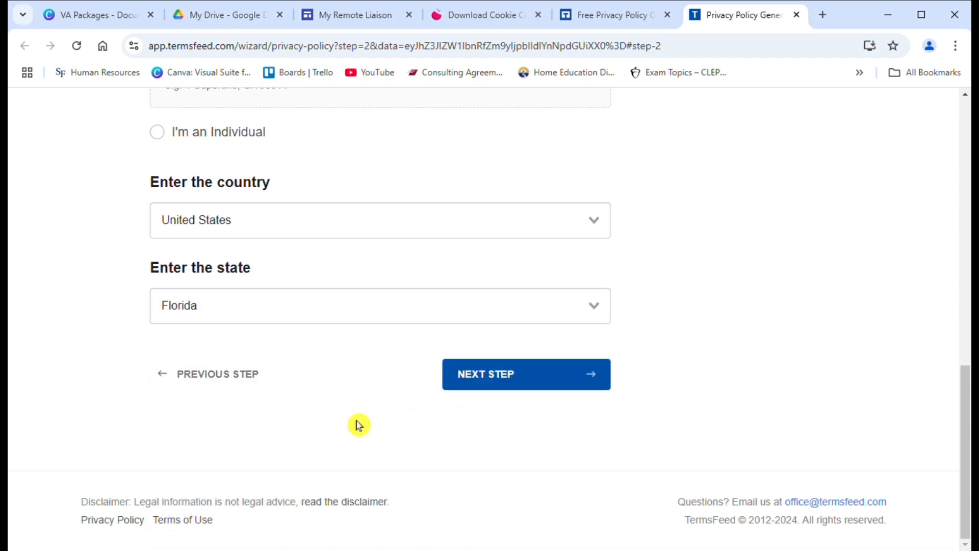
left_click(470, 387)
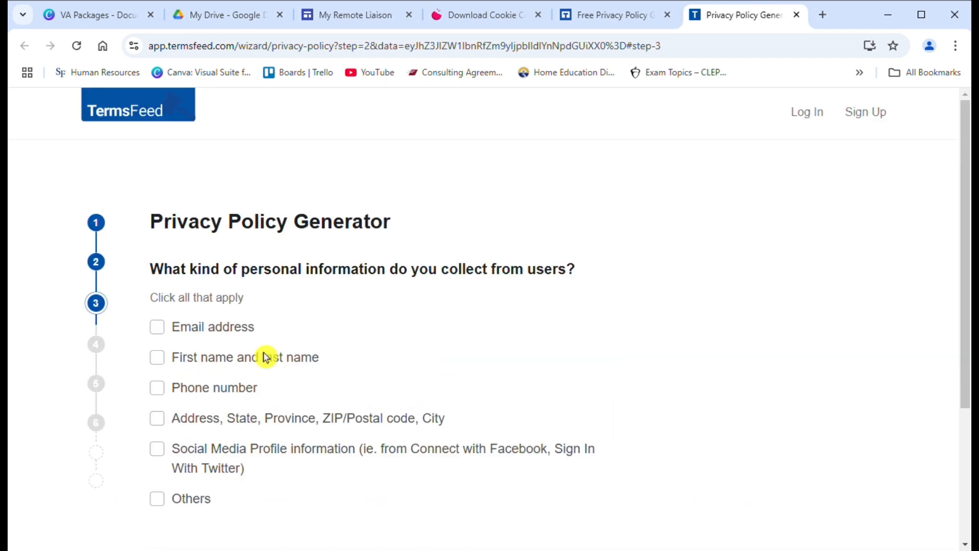
Step: Mark email address, first and last name, and phone number as collected, then continue
left_click(163, 333)
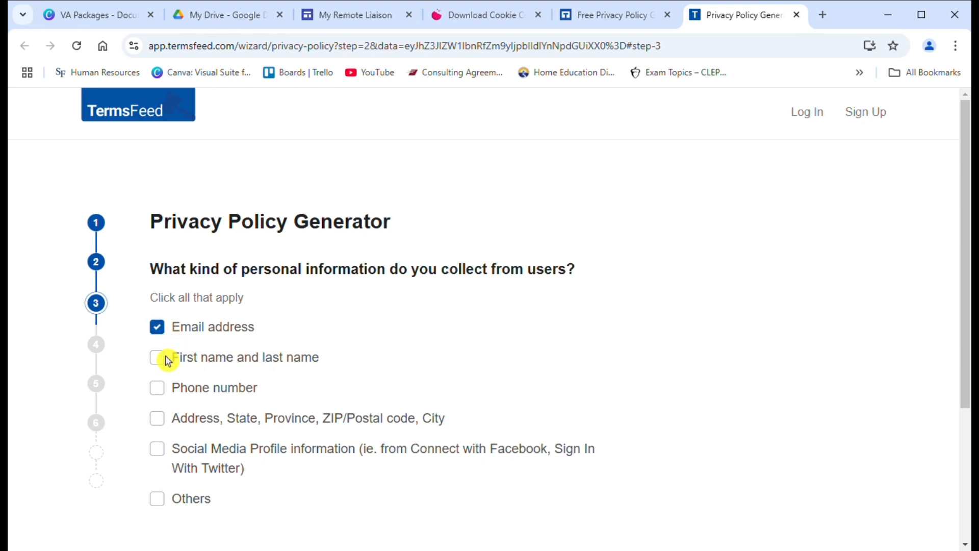
left_click(161, 361)
left_click(162, 394)
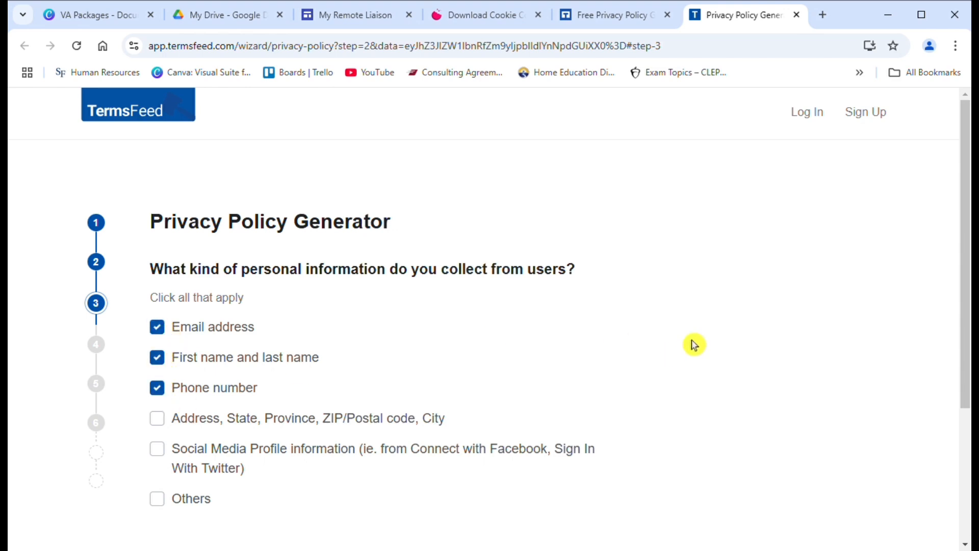
left_click_drag(966, 210, 967, 349)
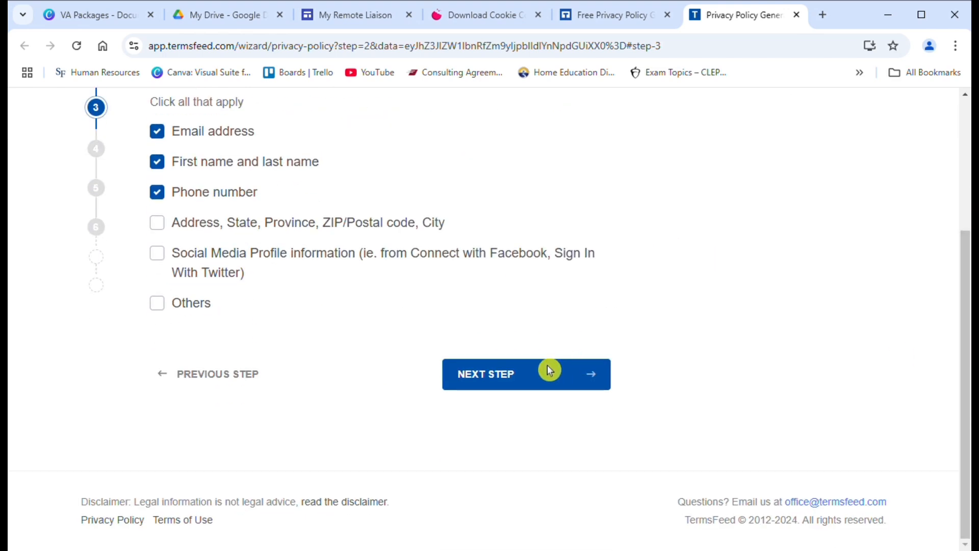
left_click(525, 385)
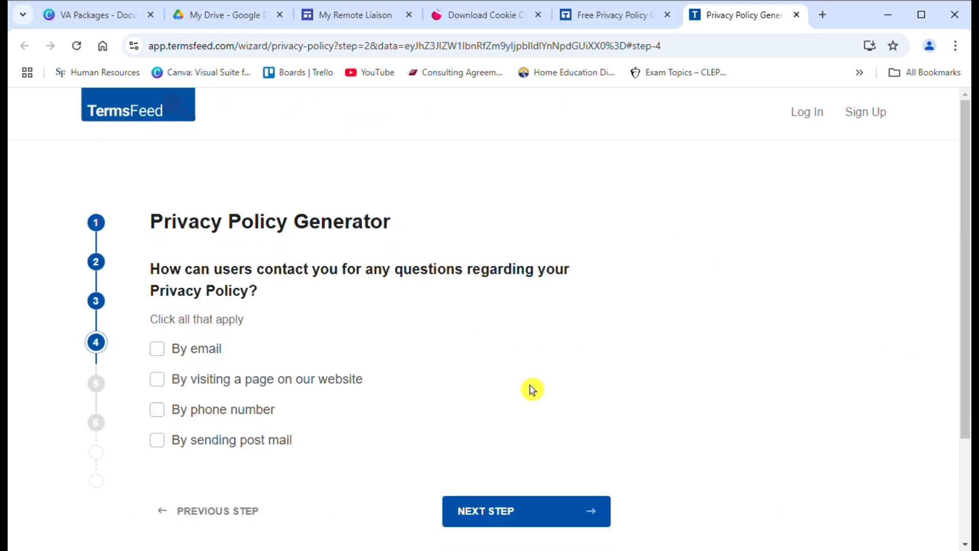
Step: Allow contact by email, enter the site's contact e-mail, and advance to step 5
left_click(174, 353)
left_click(352, 439)
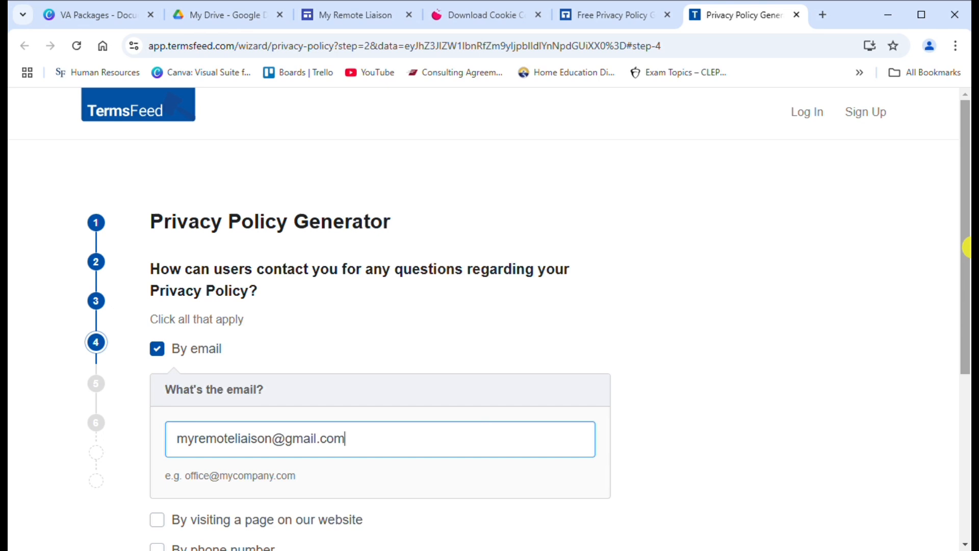
scroll(957, 245, "down", 2)
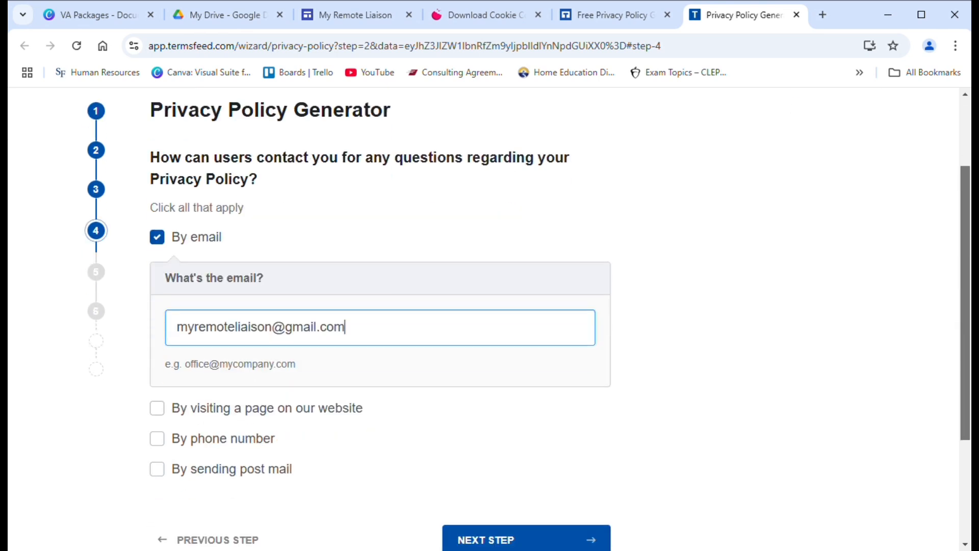
scroll(964, 343, "down", 2)
left_click(577, 464)
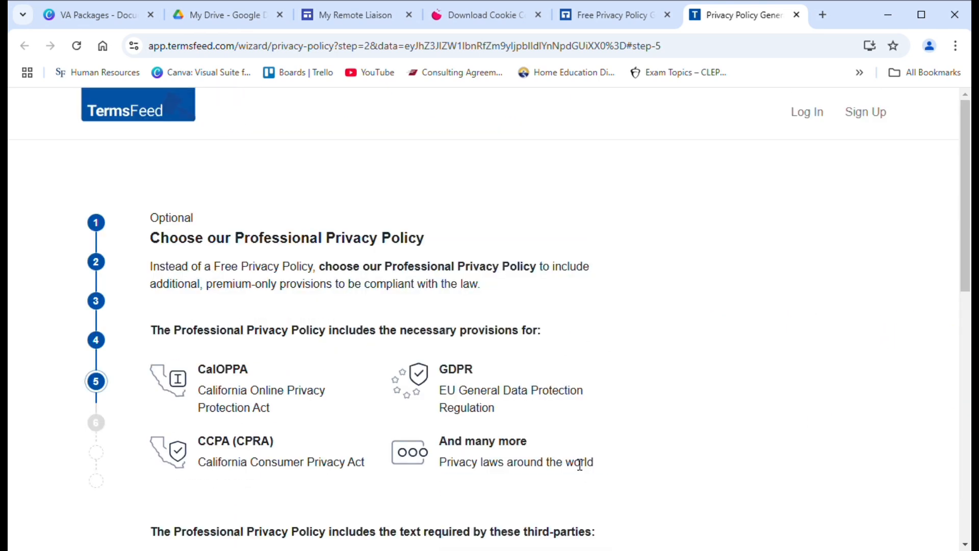
Step: Choose the Professional Privacy Policy upgrade and answer No to analytics, user emails and ads
left_click_drag(969, 215, 966, 422)
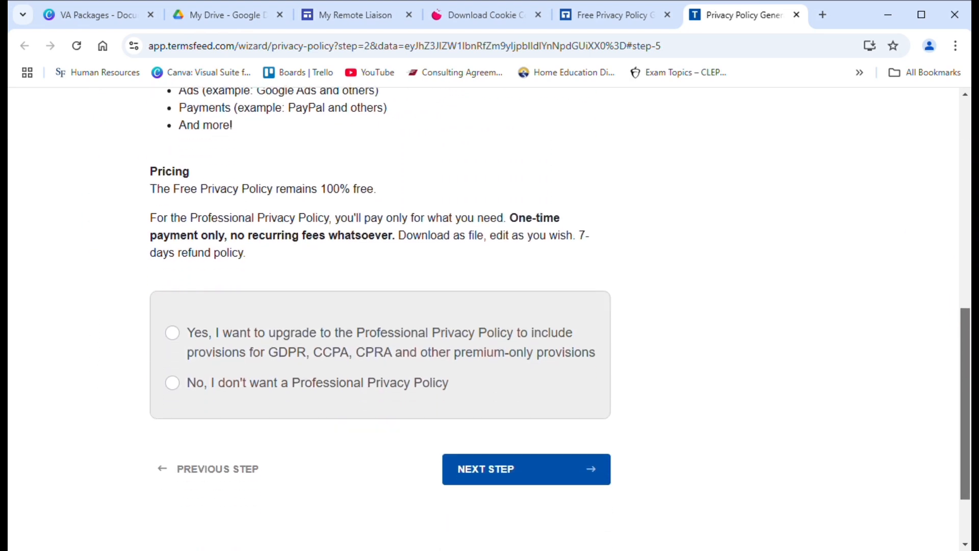
left_click(184, 345)
left_click_drag(966, 240, 966, 281)
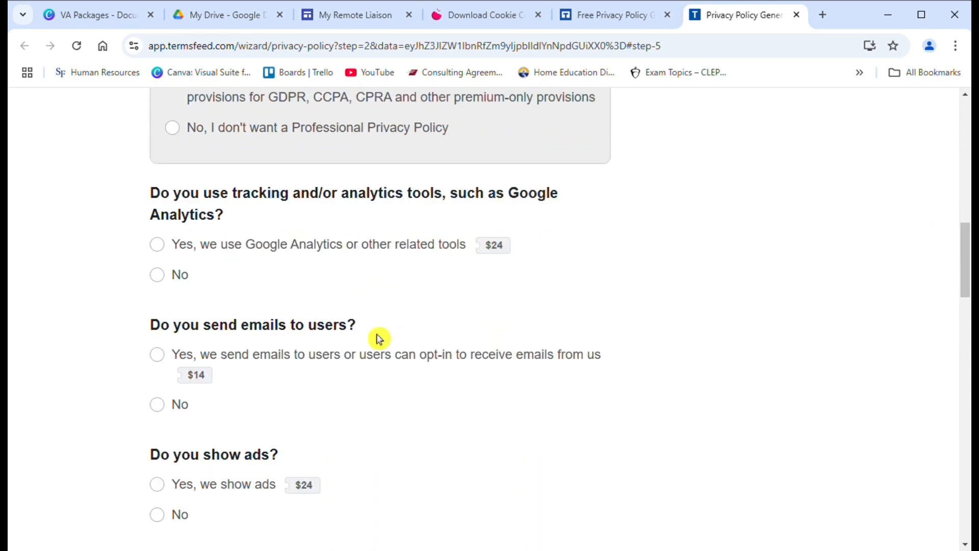
left_click(162, 278)
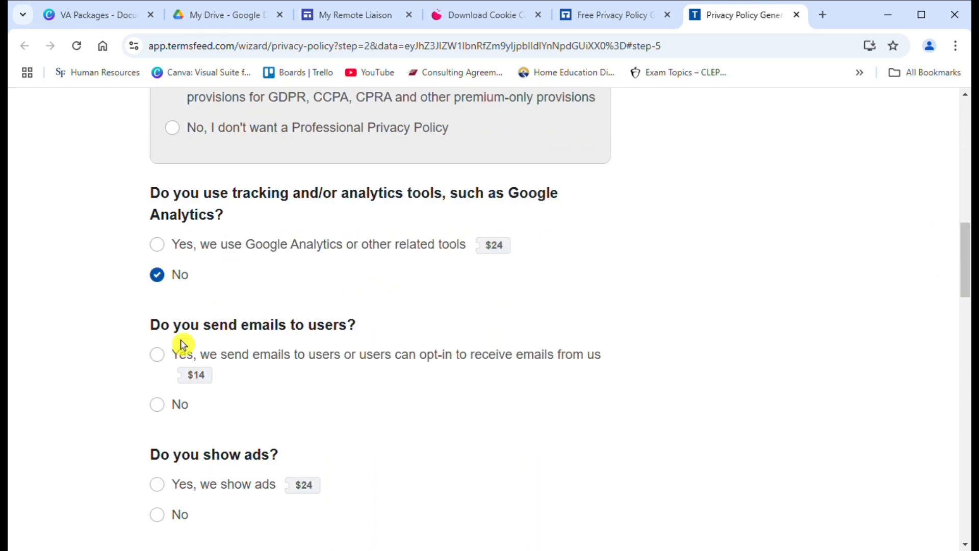
left_click(160, 412)
left_click_drag(967, 276, 966, 327)
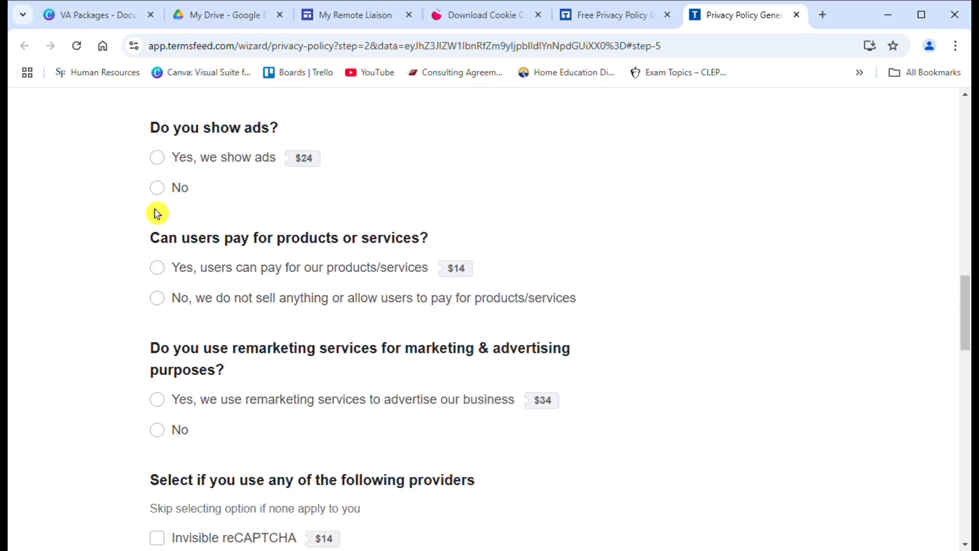
left_click(174, 192)
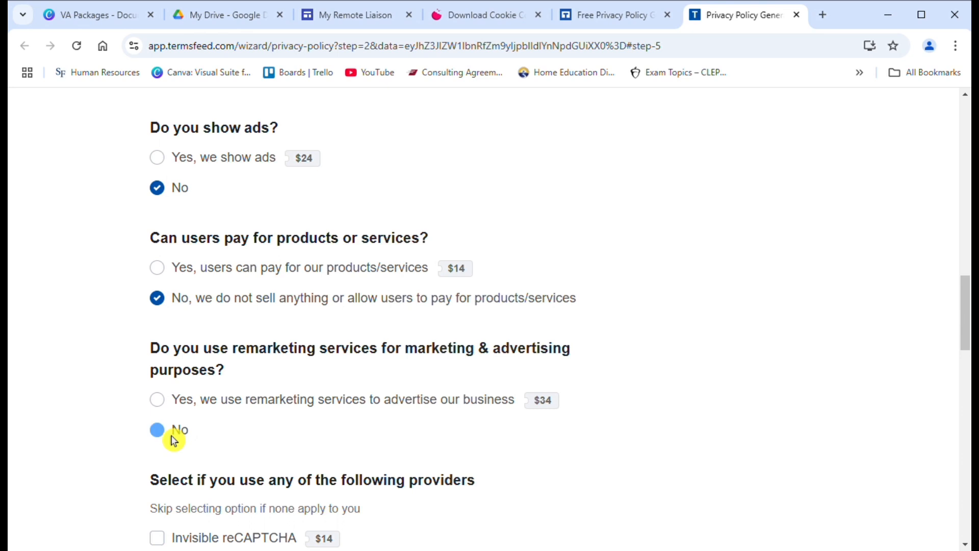
Step: Include CCPA + CPRA wording, leave out GDPR and CalOPPA wording, and advance to the final step
left_click_drag(966, 334, 964, 366)
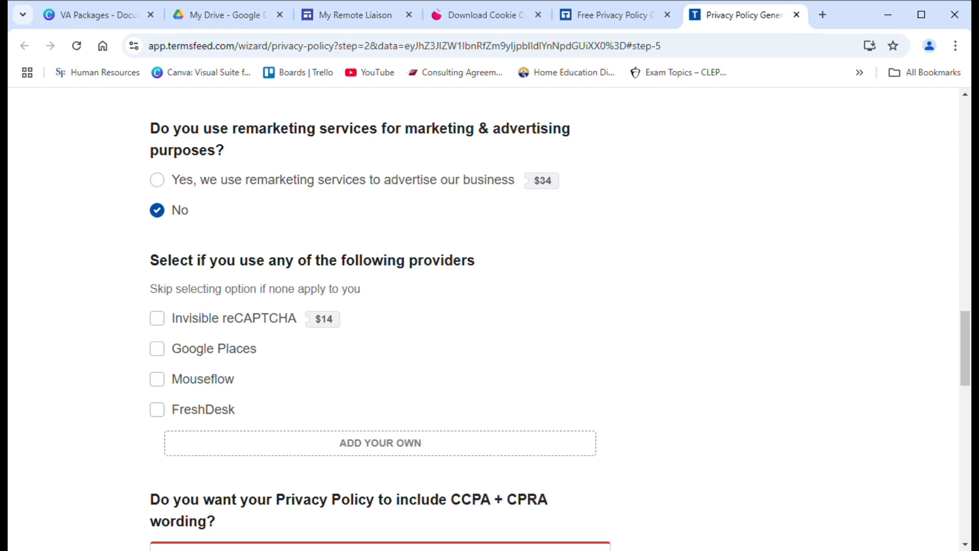
scroll(489, 317, "down", 8)
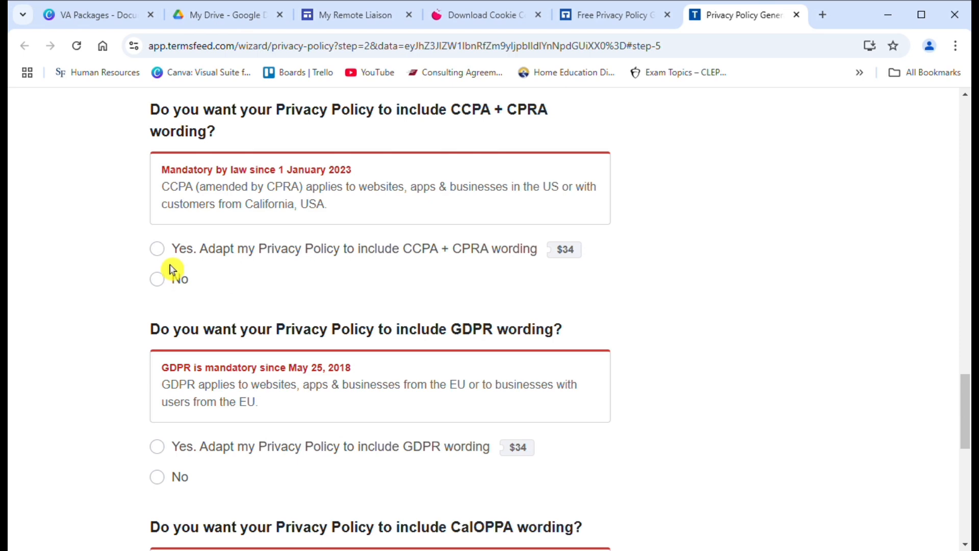
left_click(169, 259)
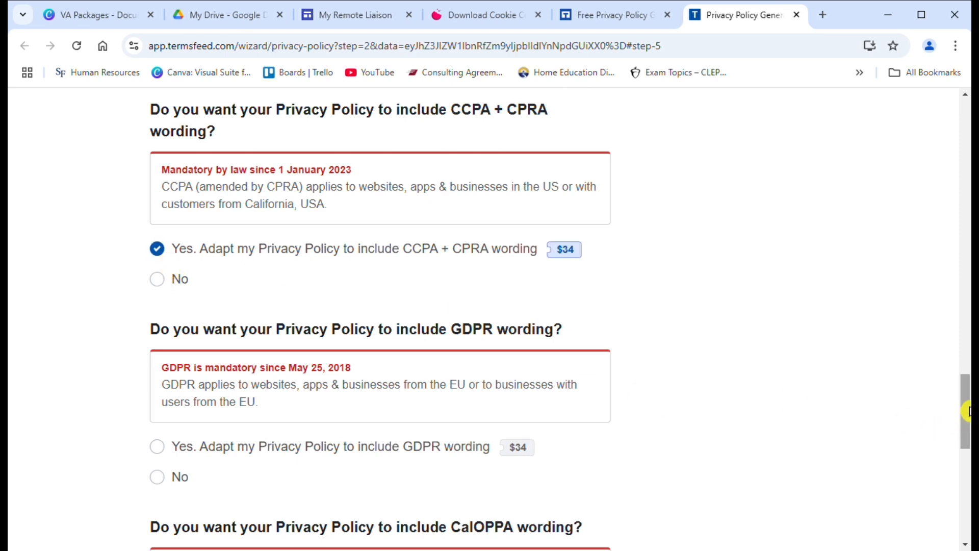
left_click_drag(968, 411, 965, 439)
left_click(169, 314)
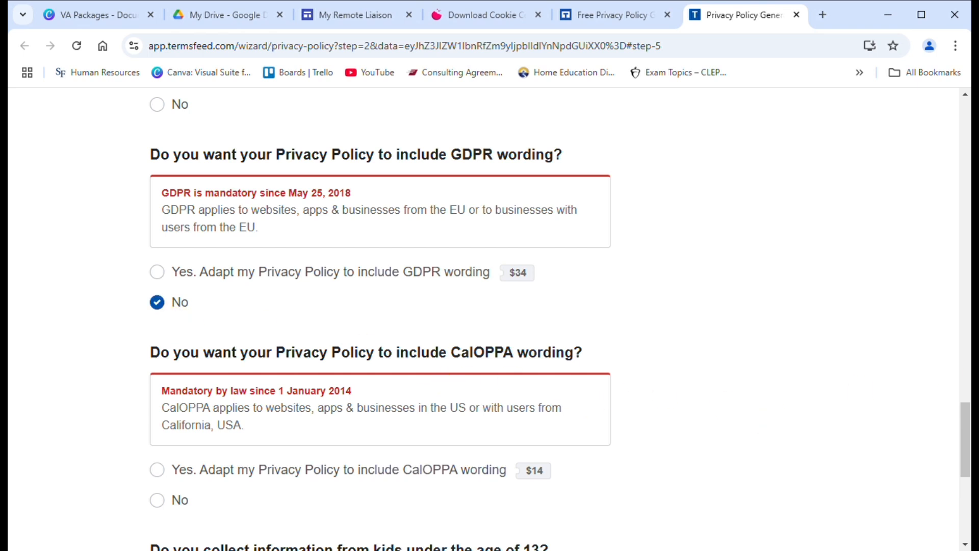
left_click_drag(968, 411, 966, 429)
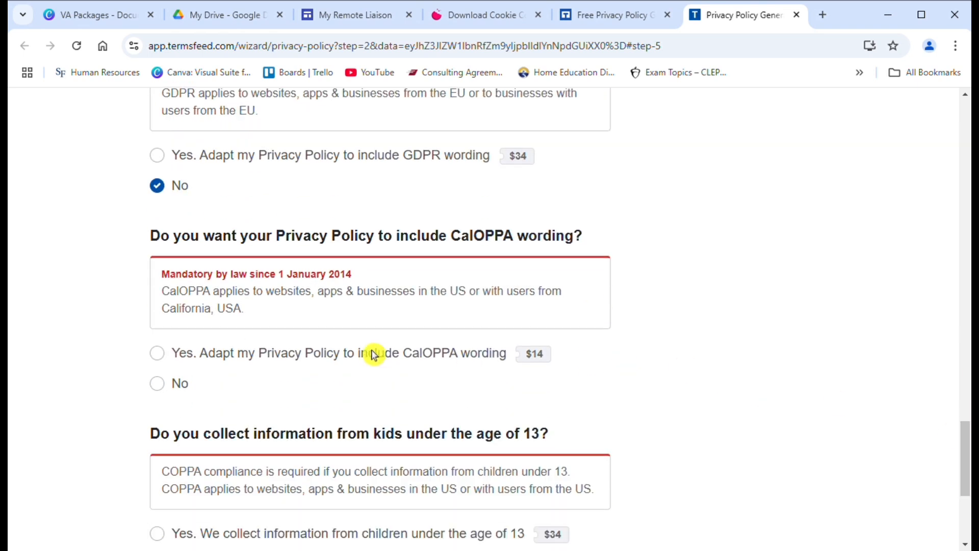
left_click(171, 394)
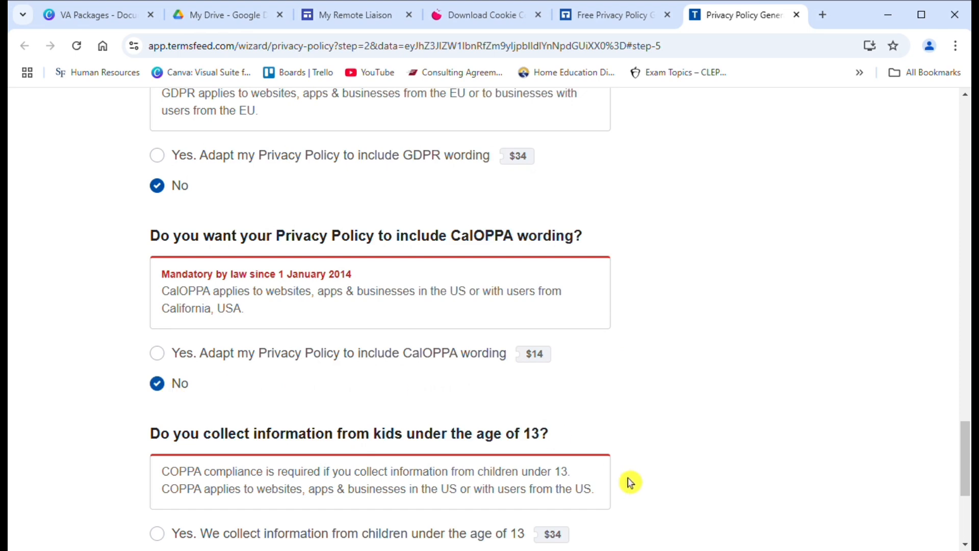
left_click_drag(968, 454, 968, 482)
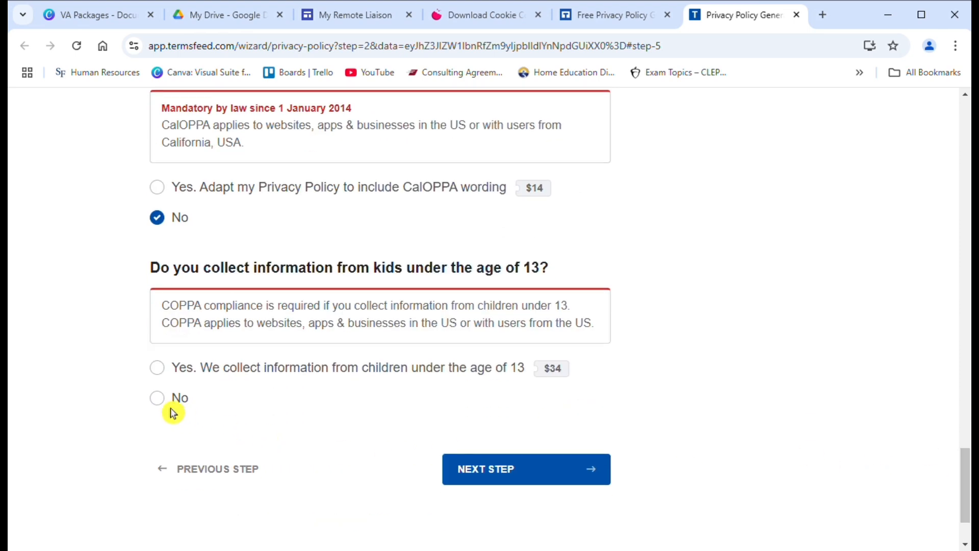
left_click(510, 469)
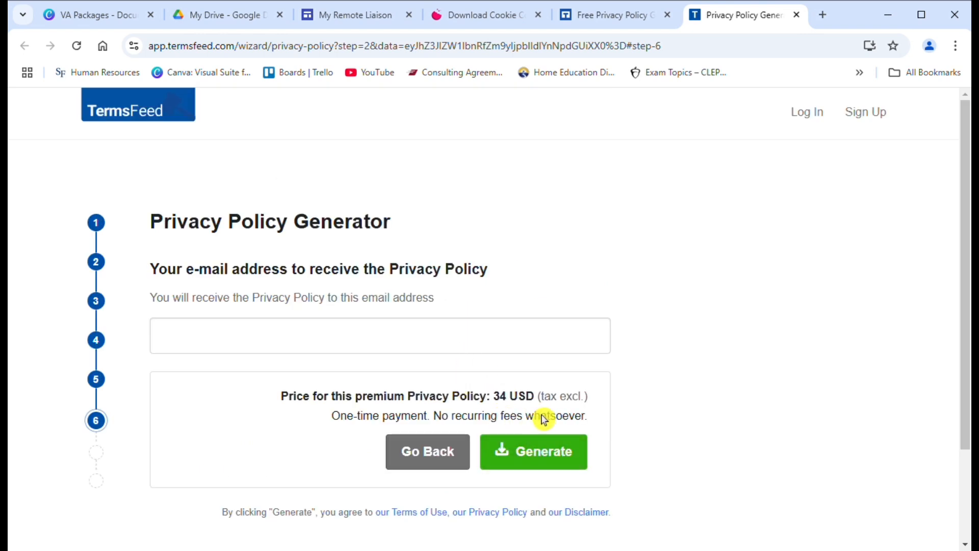
Step: Enter the delivery e-mail address for the privacy policy on the final step
left_click(426, 350)
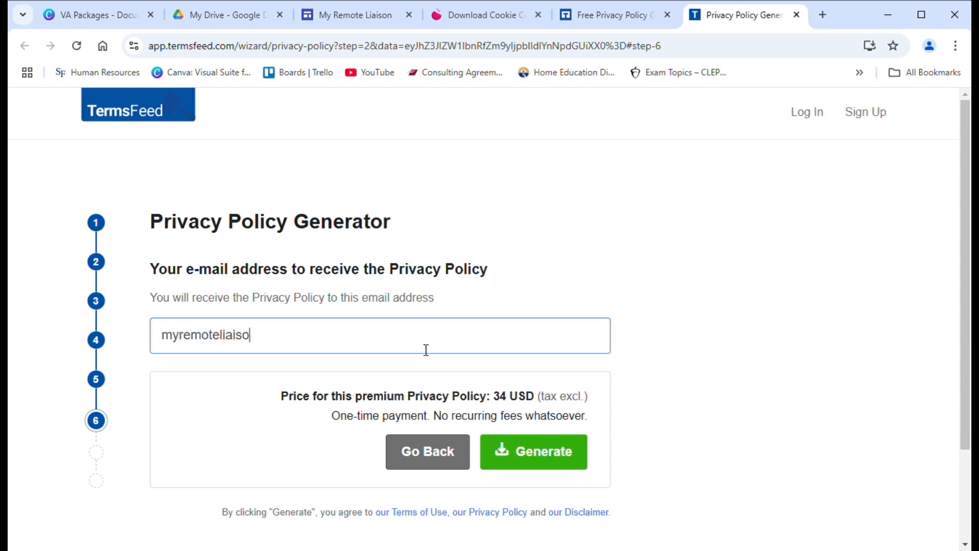
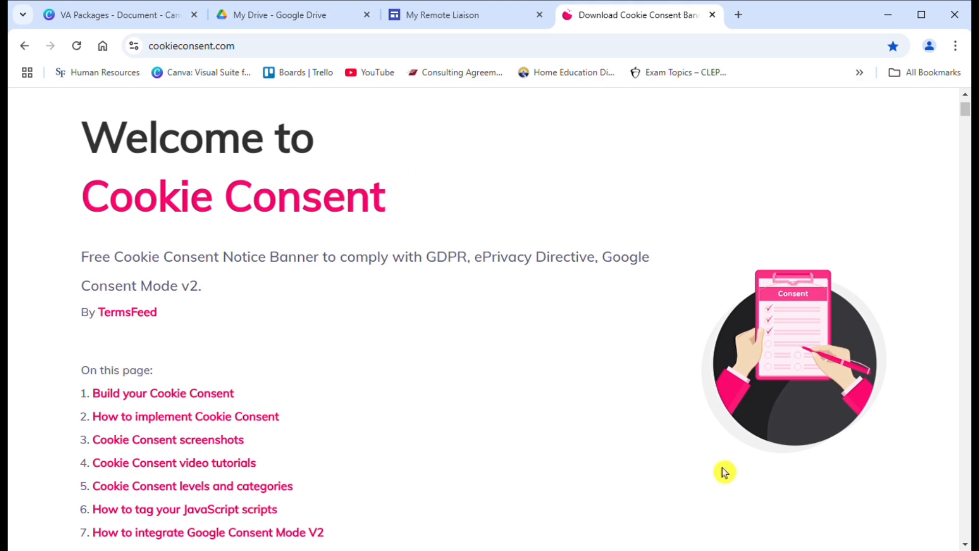
Step: Go from the TermsFeed homepage to the Cookies Policy Generator and launch its wizard
left_click(152, 315)
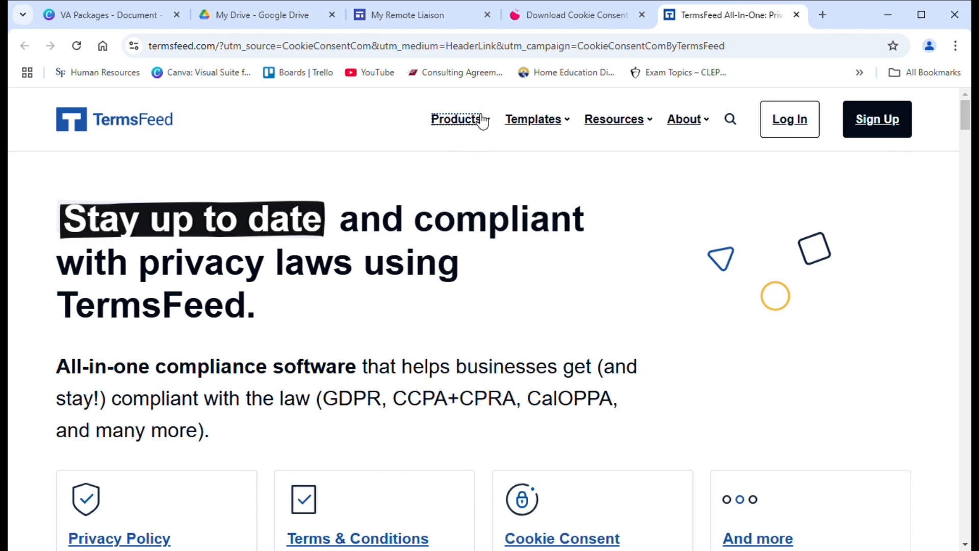
mouse_move(482, 121)
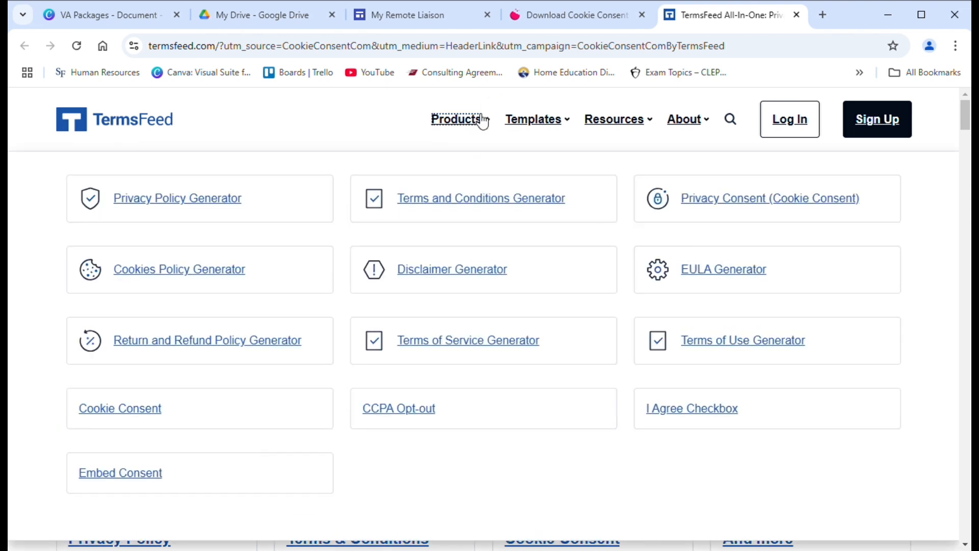
left_click(198, 291)
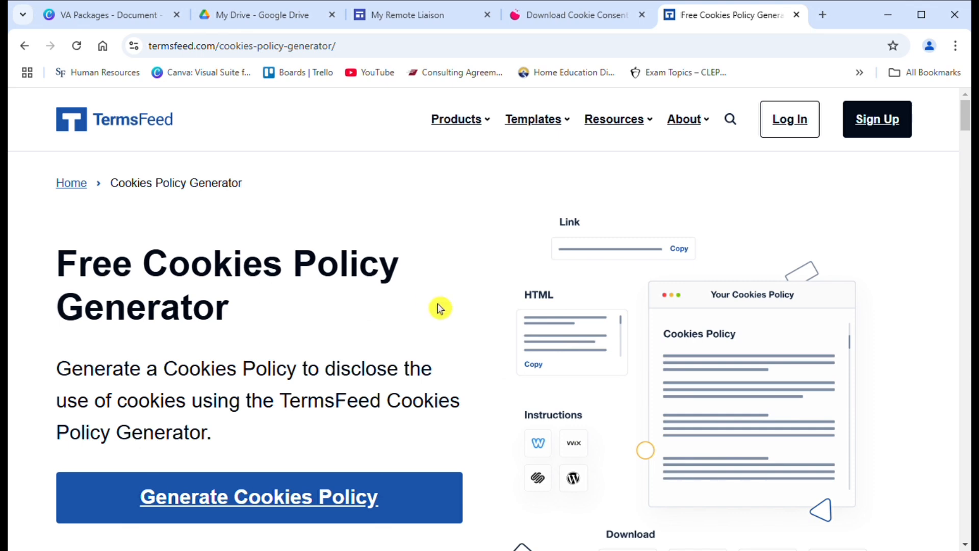
left_click_drag(968, 120, 967, 139)
left_click(408, 247)
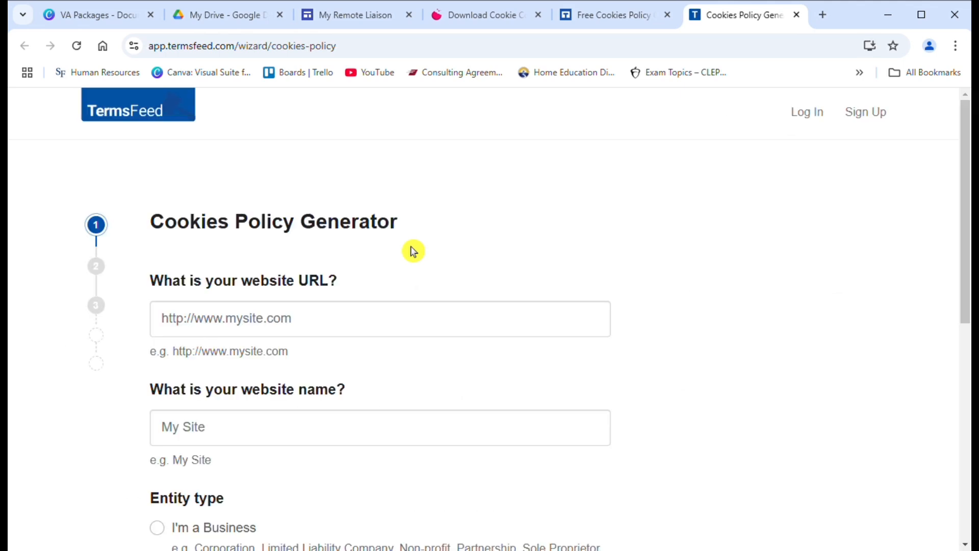
Step: Enter website URL 'myremoteliaison.co' and name 'My Remote Liaison', marking the owner as a business
left_click(269, 328)
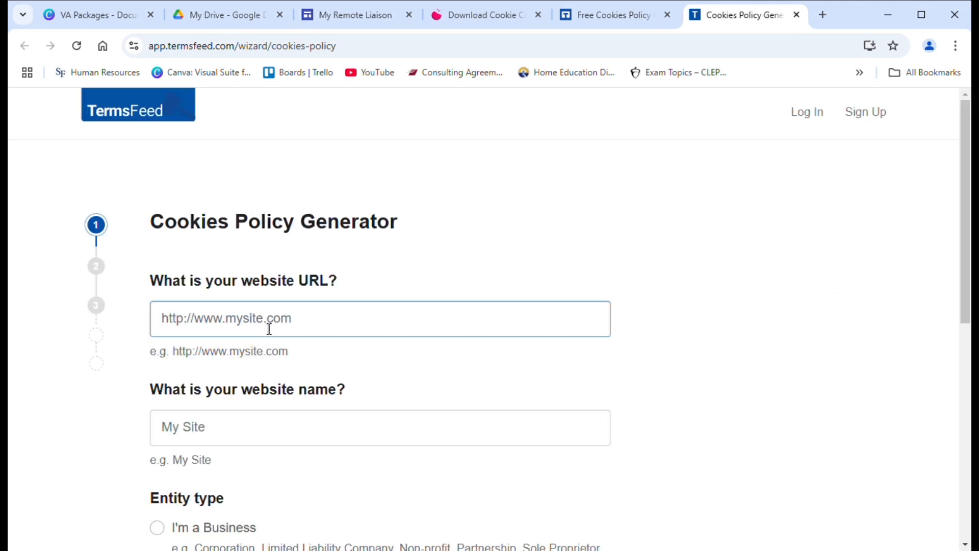
type("myremoteliais")
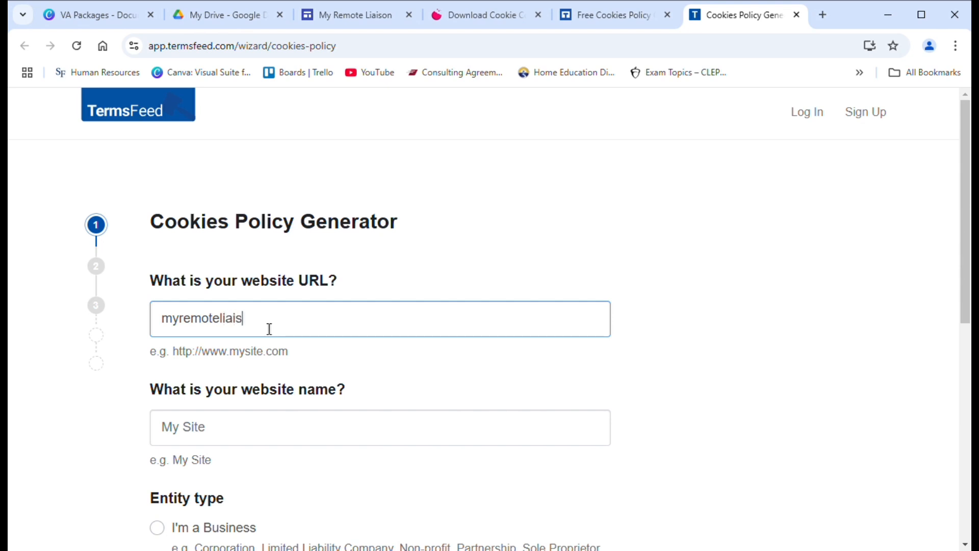
type("on.co")
left_click(254, 429)
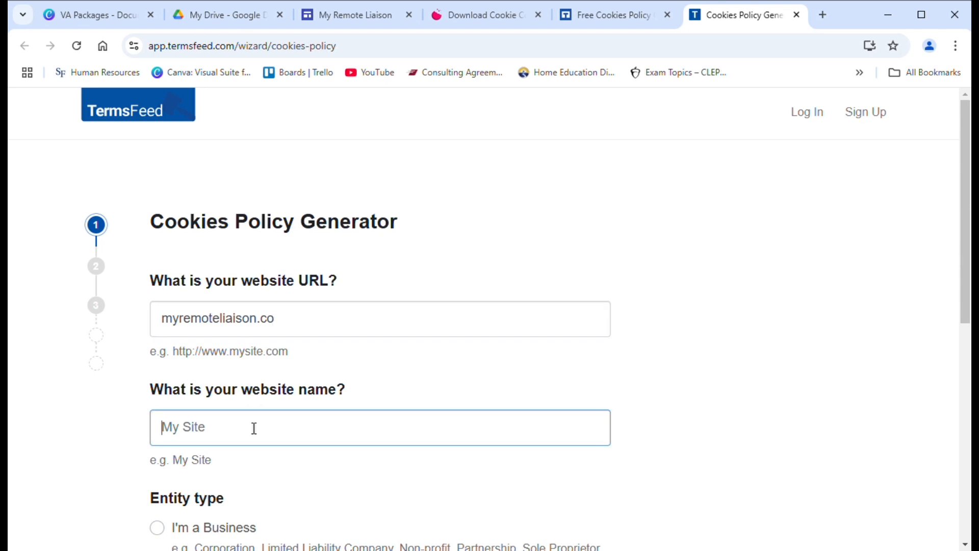
type("My Remote Liaison")
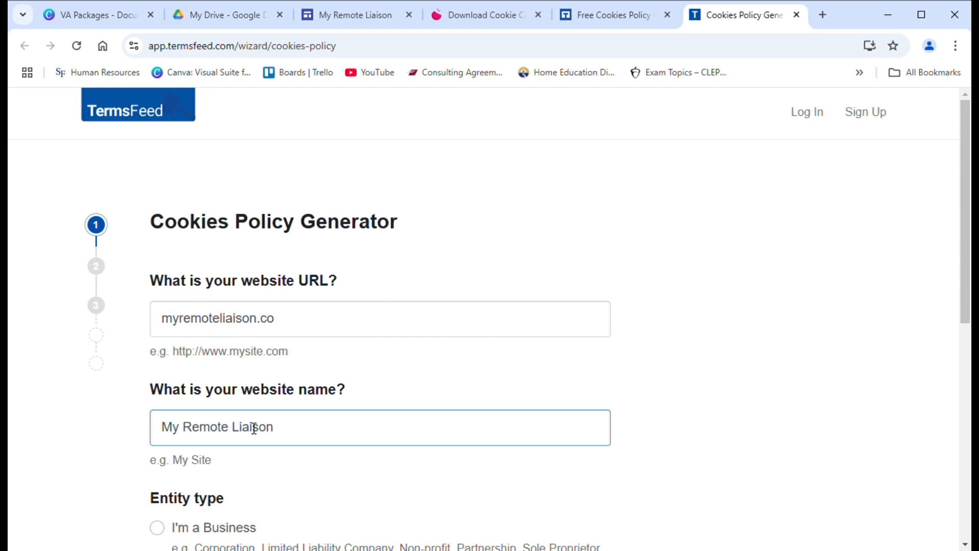
left_click_drag(966, 280, 966, 346)
left_click(934, 344)
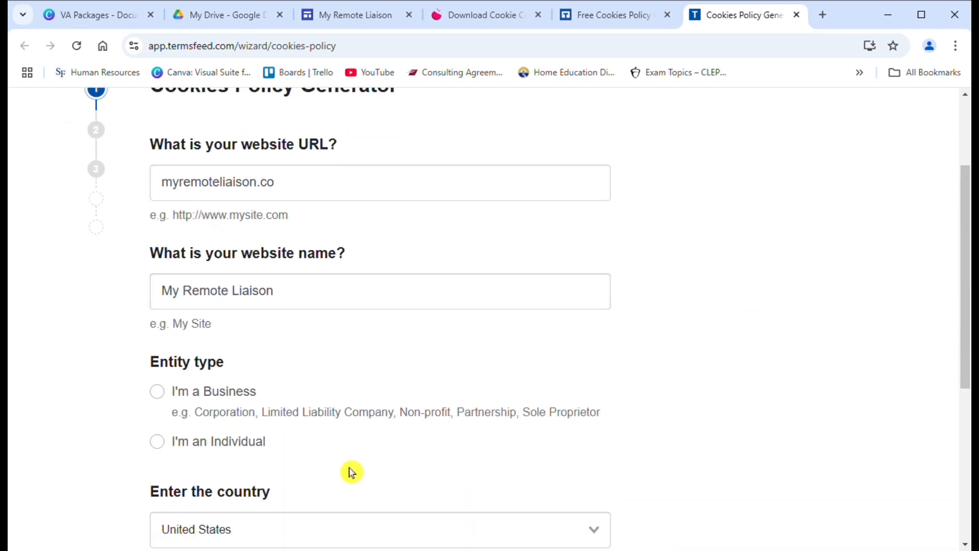
left_click(162, 399)
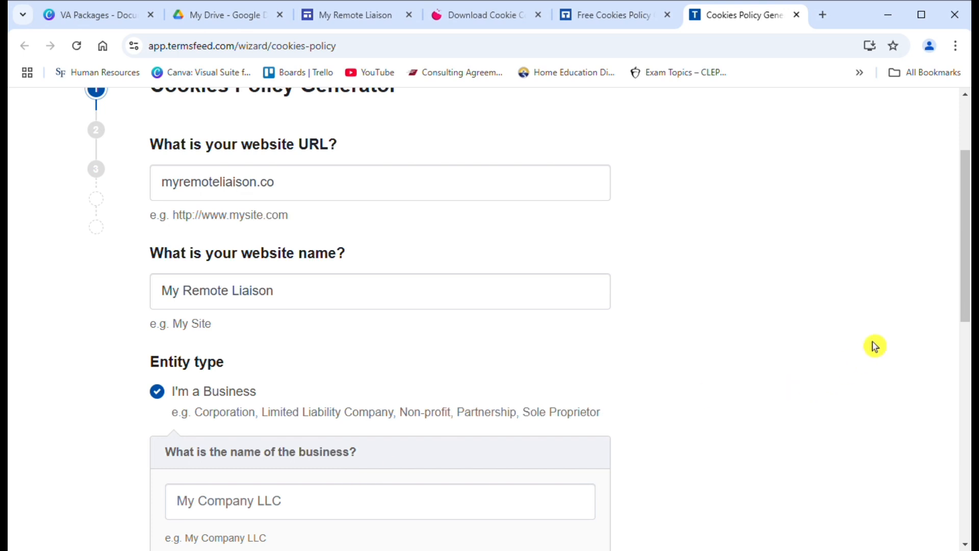
Step: Give business name 'My Remote Liaison', a Gainesville, FL address and state Florida, then continue
left_click_drag(964, 271, 964, 345)
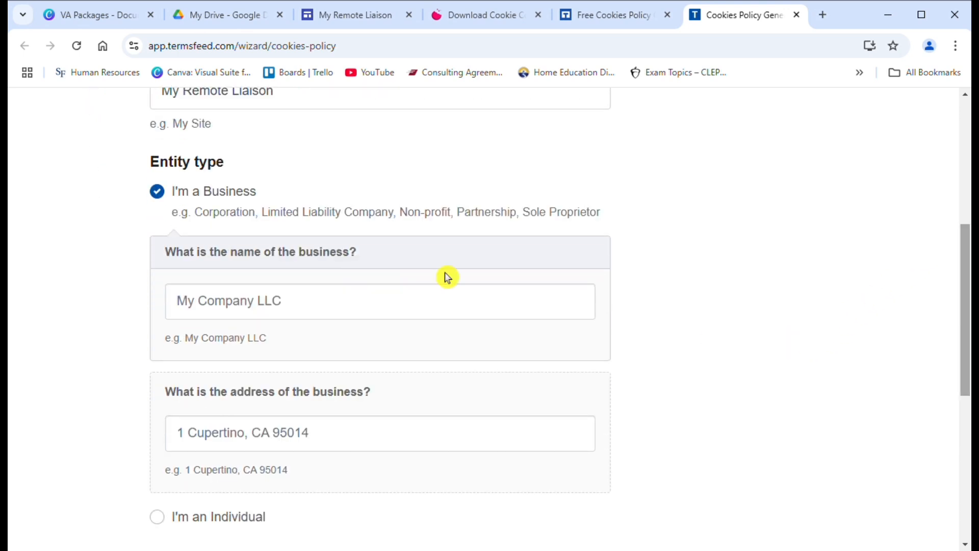
left_click(378, 316)
type("My Remote Liaison")
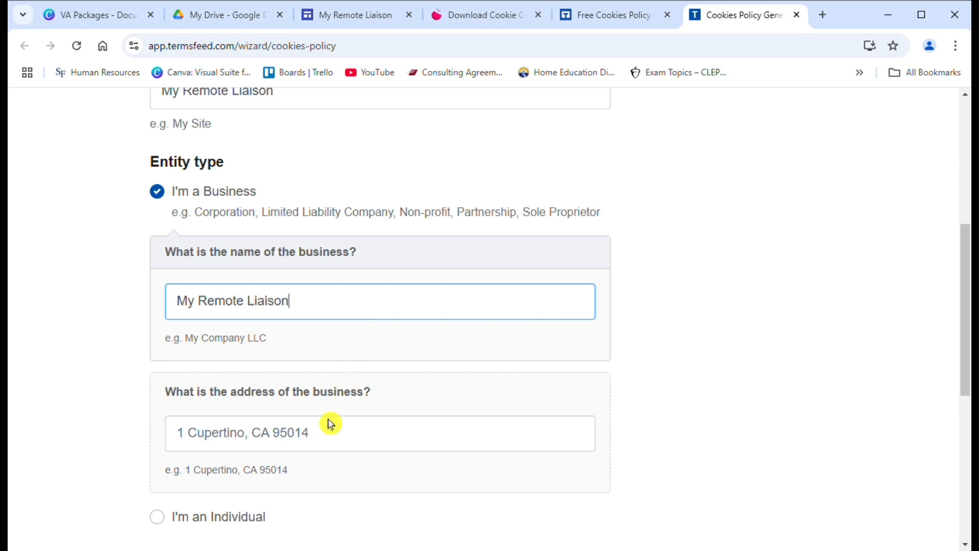
left_click(322, 442)
type("Gainesville, FL")
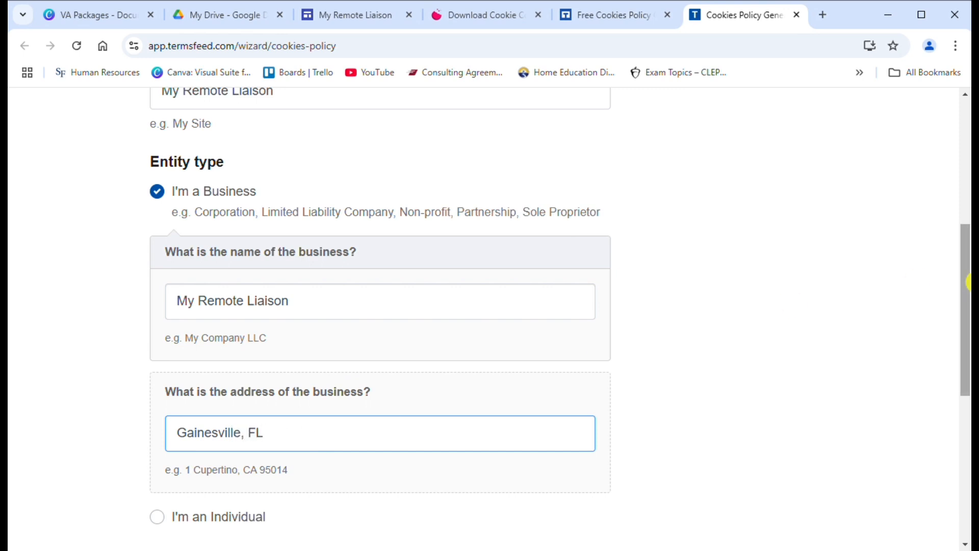
scroll(436, 383, "down", 4)
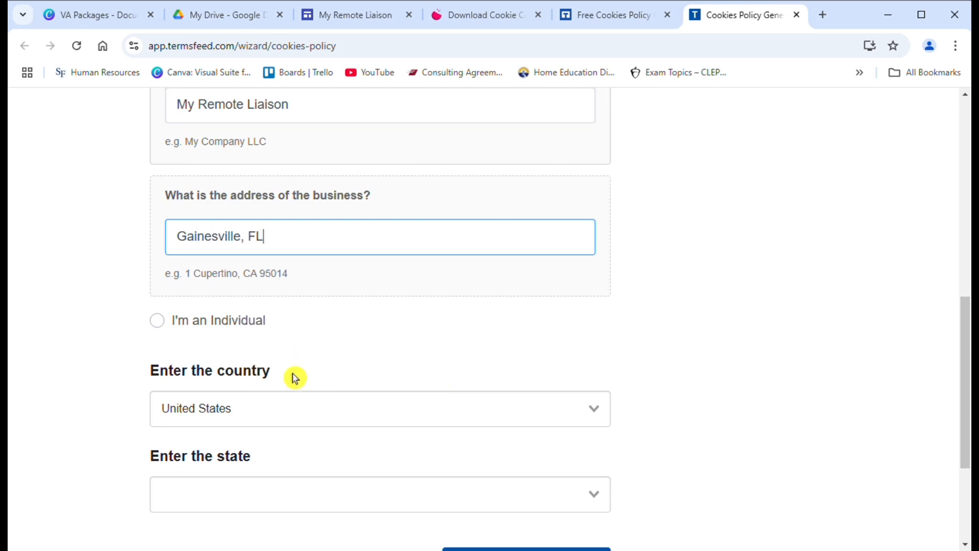
left_click(266, 496)
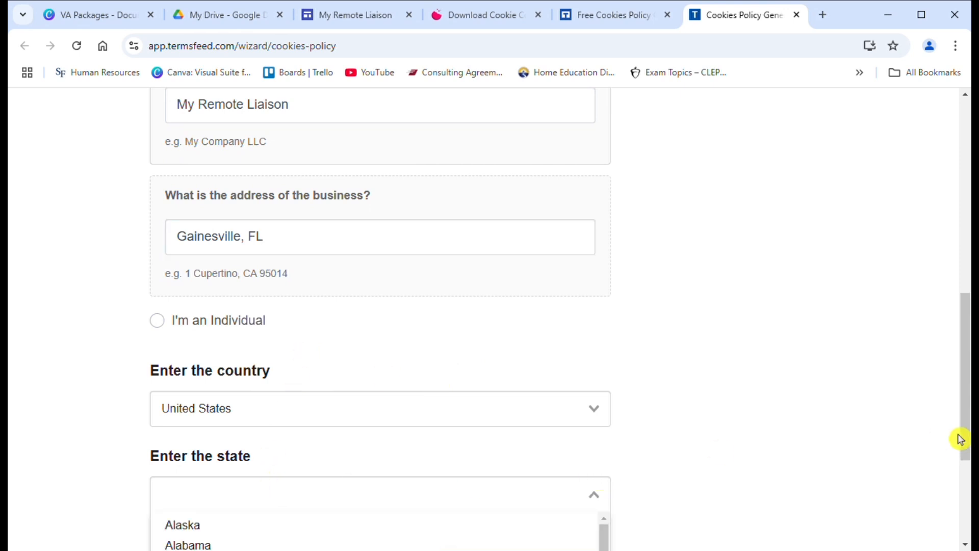
left_click_drag(966, 411, 907, 481)
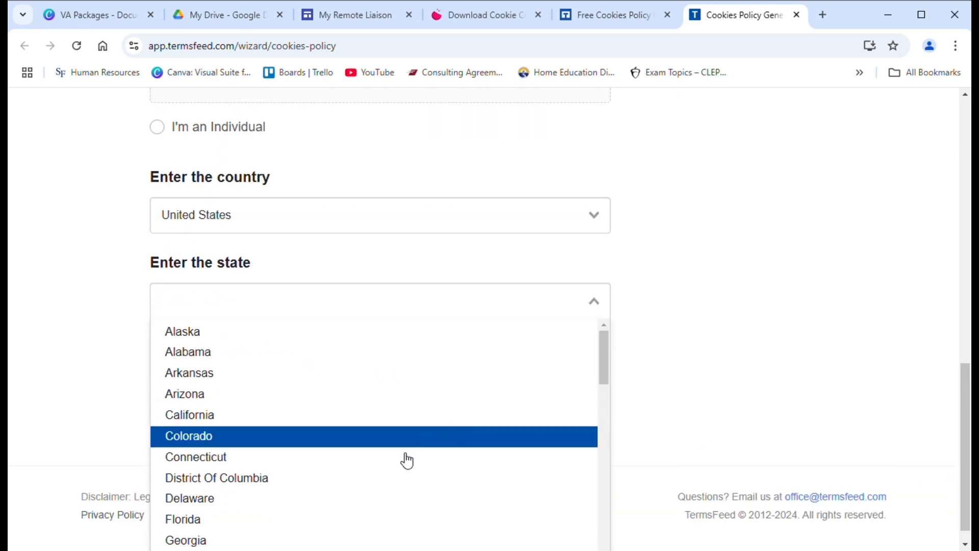
left_click(339, 519)
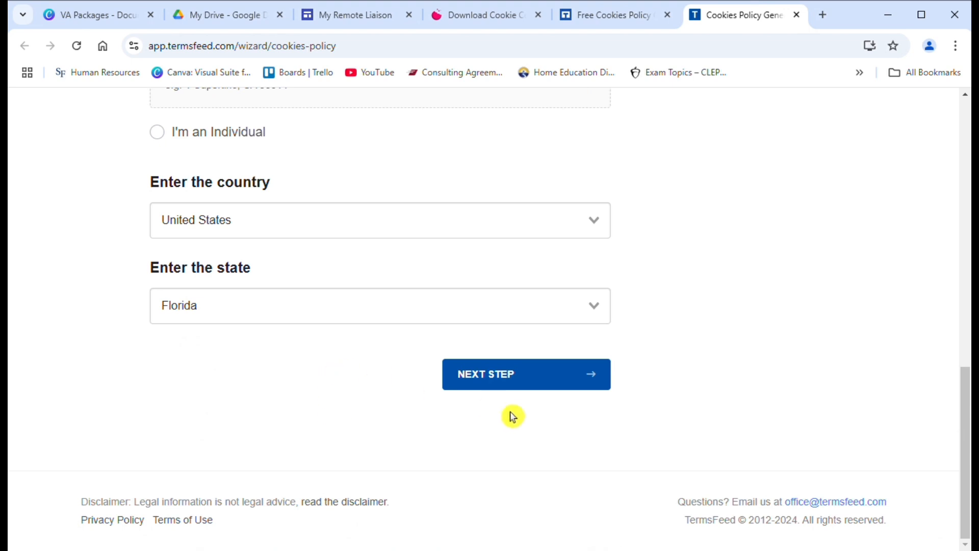
left_click(527, 387)
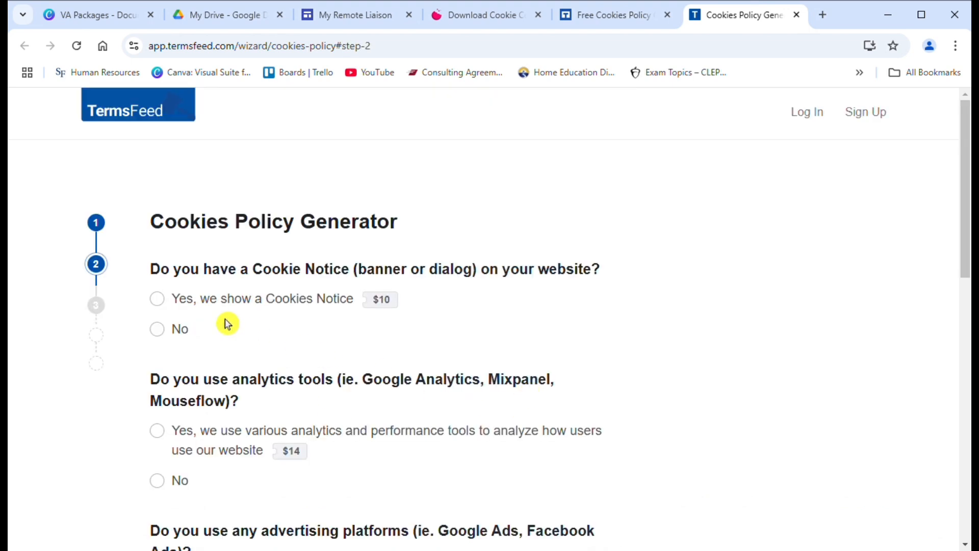
Step: Answer Yes to showing a Cookies Notice and No to analytics, advertising and social log-ins
left_click(166, 336)
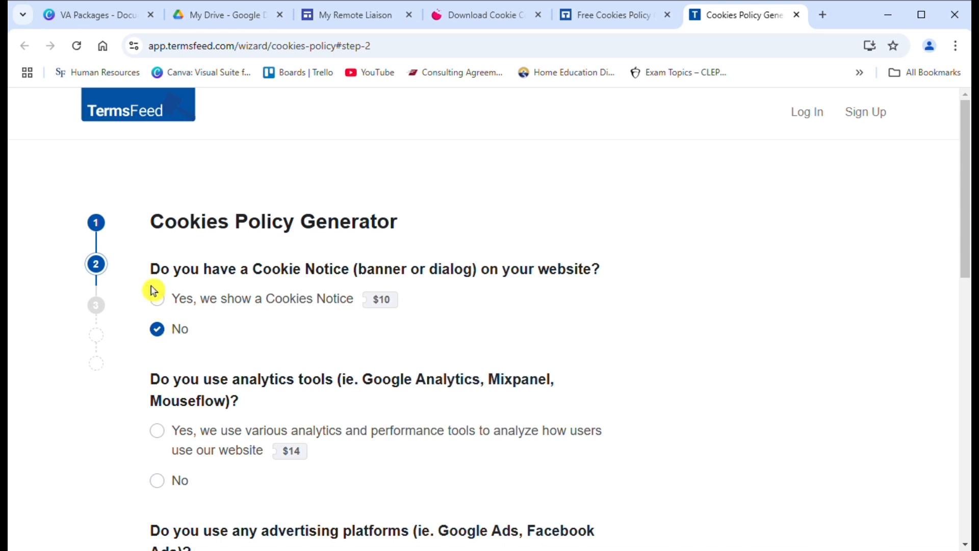
left_click(163, 305)
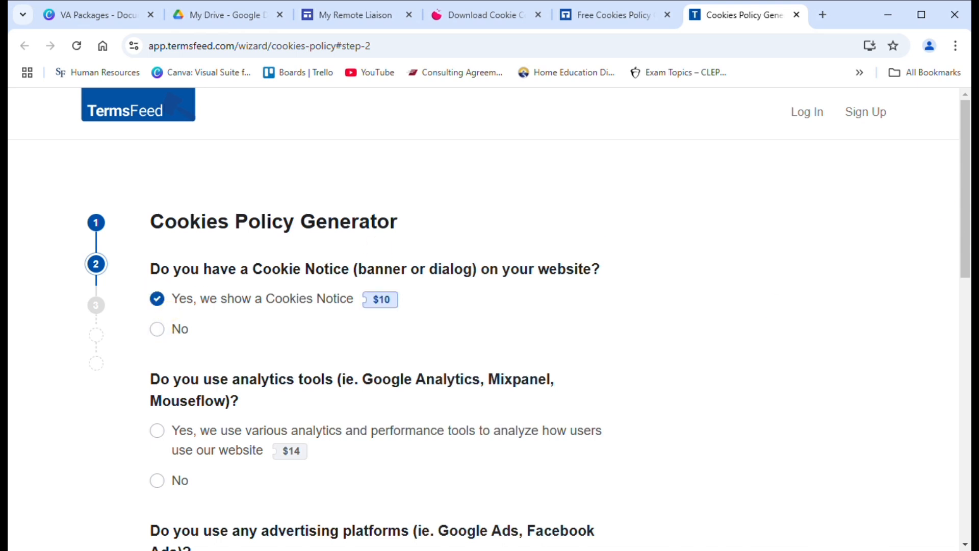
scroll(969, 178, "down", 3)
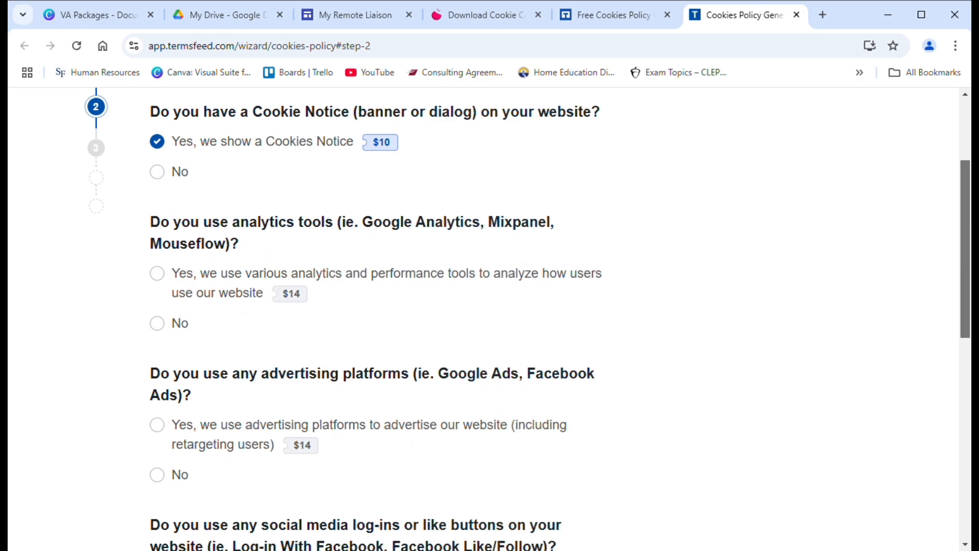
left_click(172, 331)
left_click(171, 481)
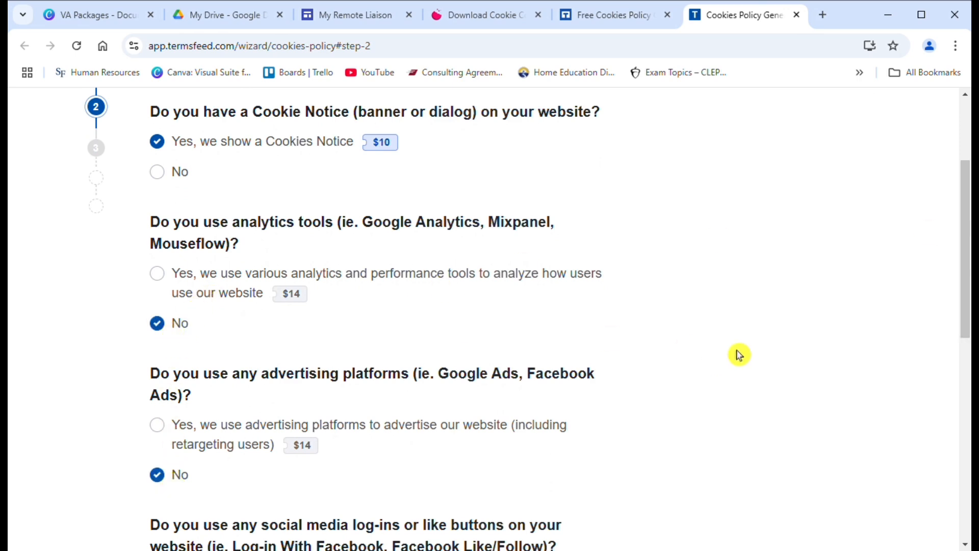
left_click_drag(969, 279, 968, 419)
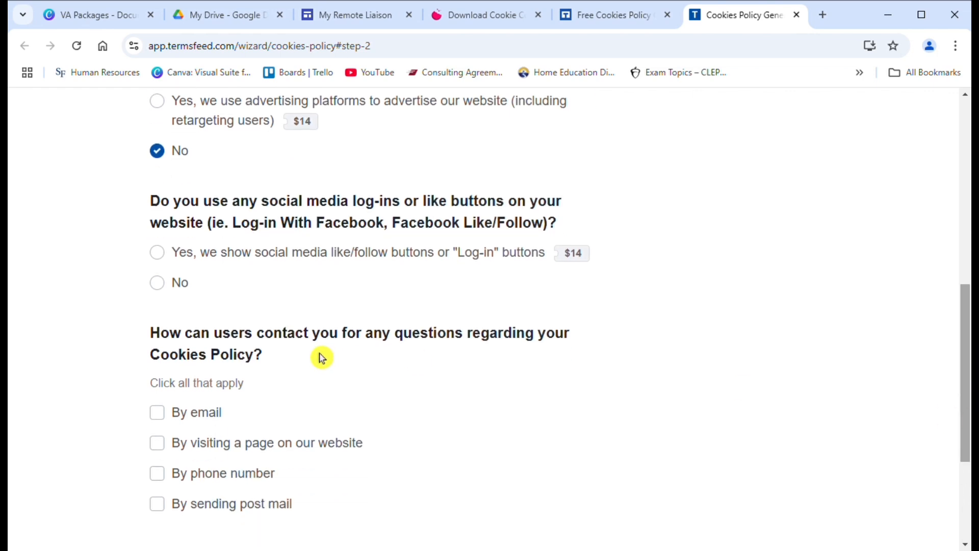
left_click(165, 291)
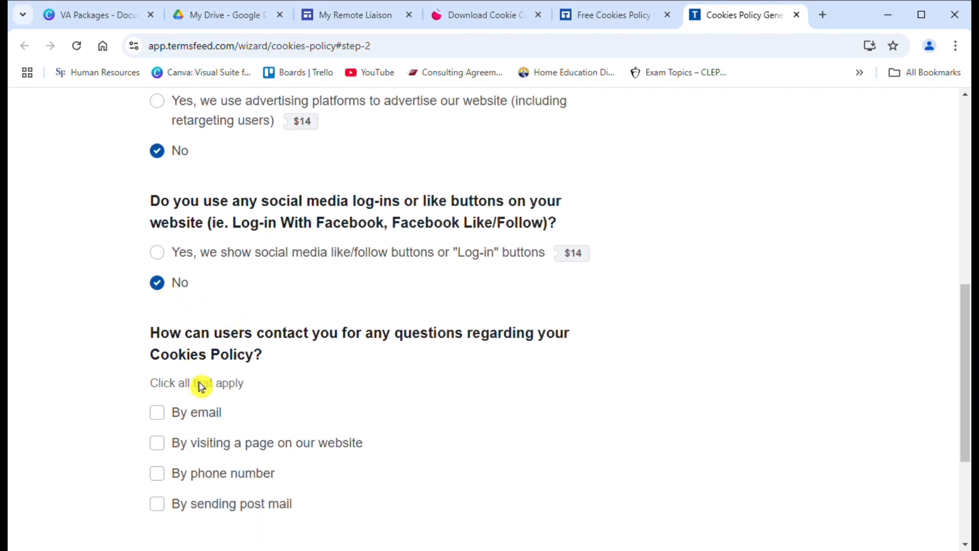
Step: Tick email as the contact method, enter the contact e-mail address, and advance to step 3
left_click(164, 424)
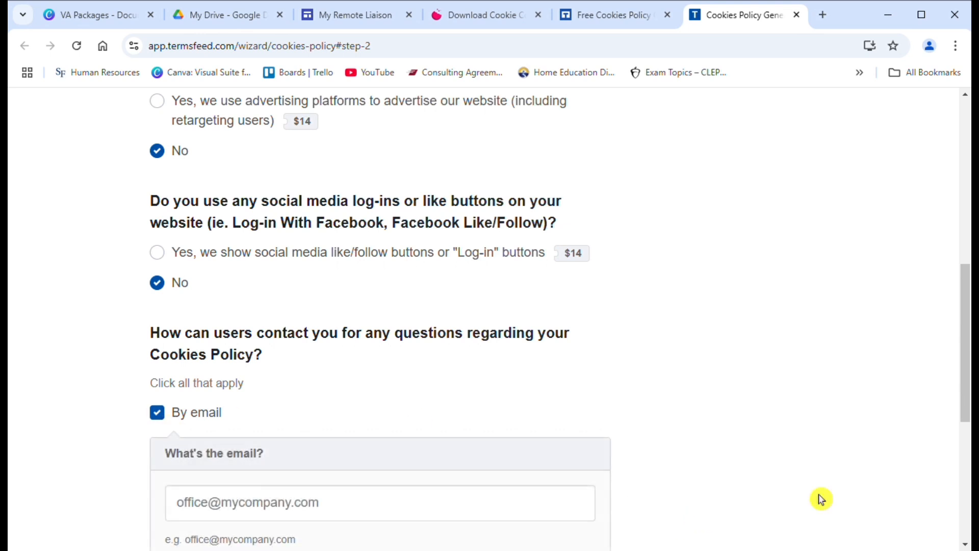
left_click_drag(968, 401, 964, 466)
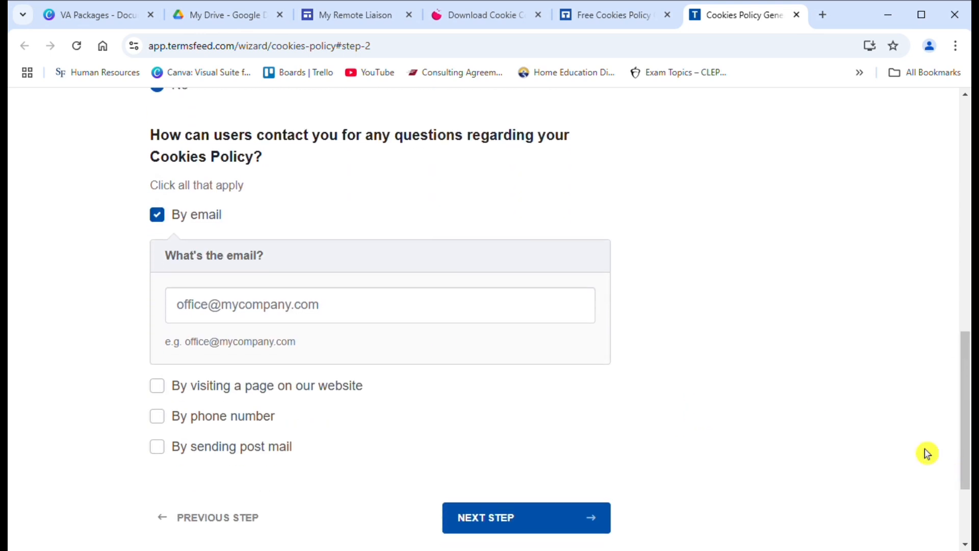
left_click(420, 323)
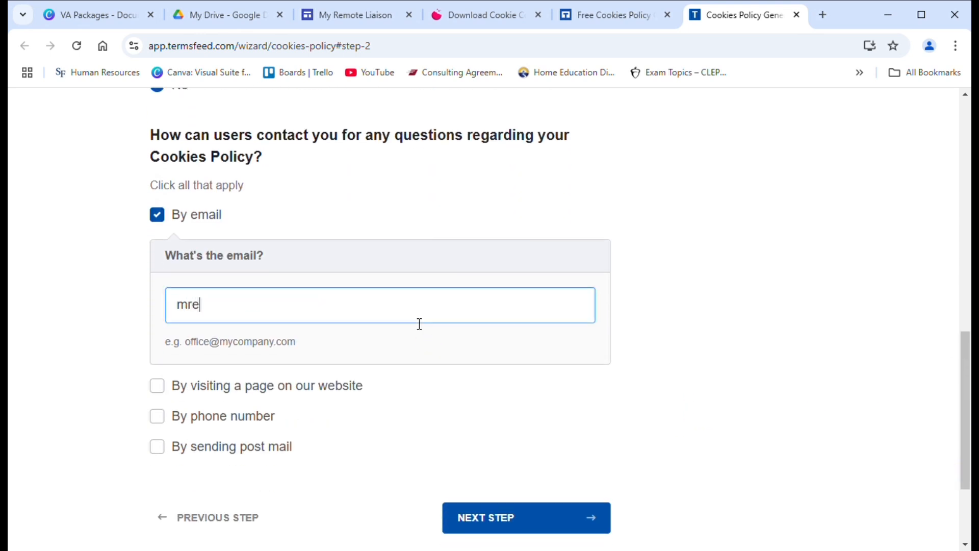
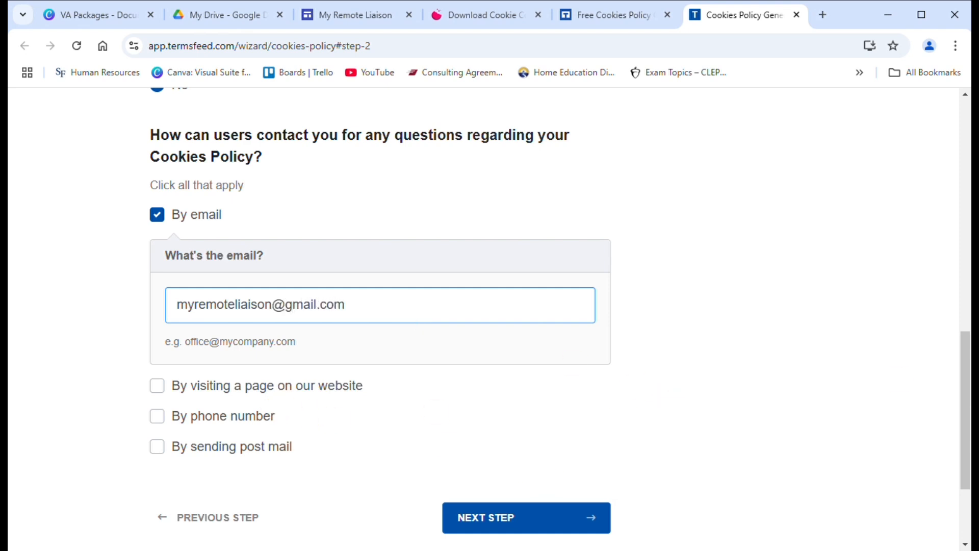
left_click_drag(967, 378, 967, 387)
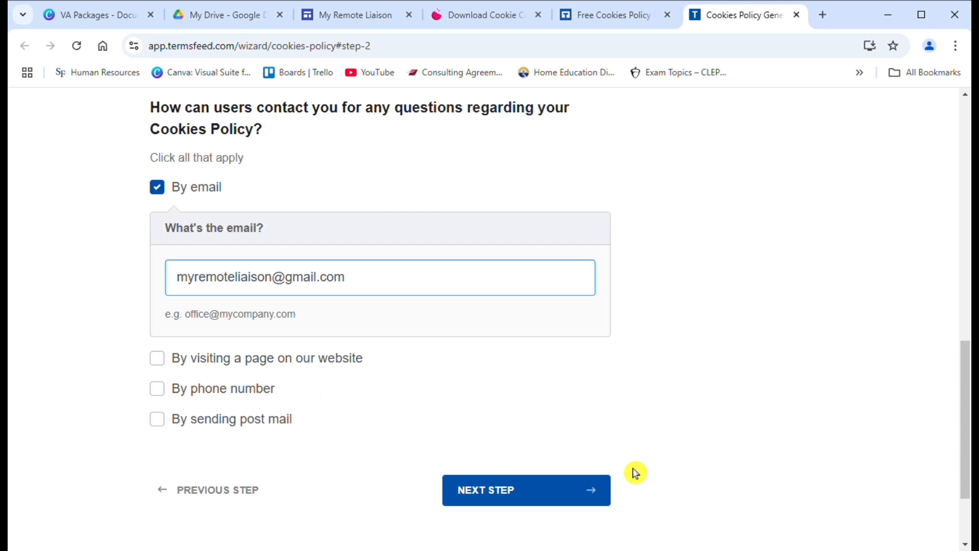
left_click(574, 498)
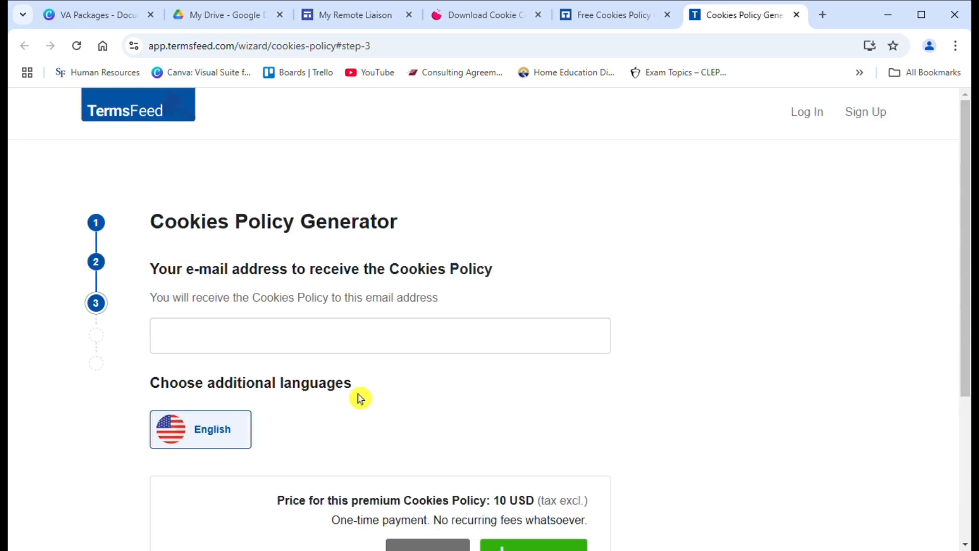